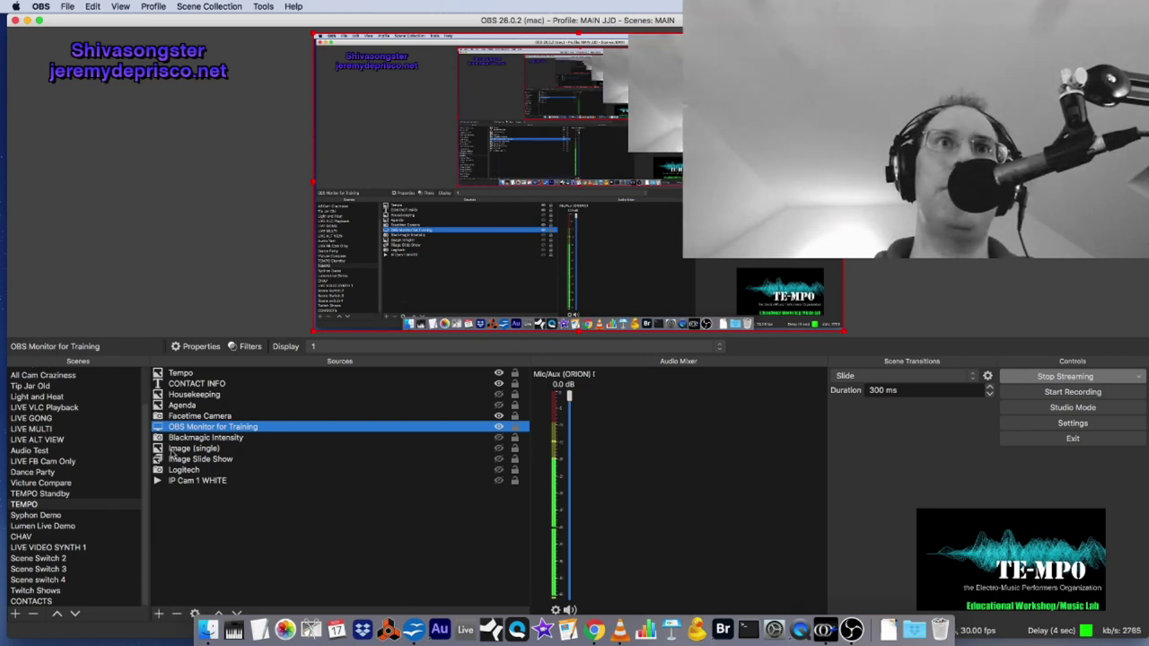
Add a new Video Capture Device source to the TEMPO scene and view its available devices, leaving the device unset.
click(159, 615)
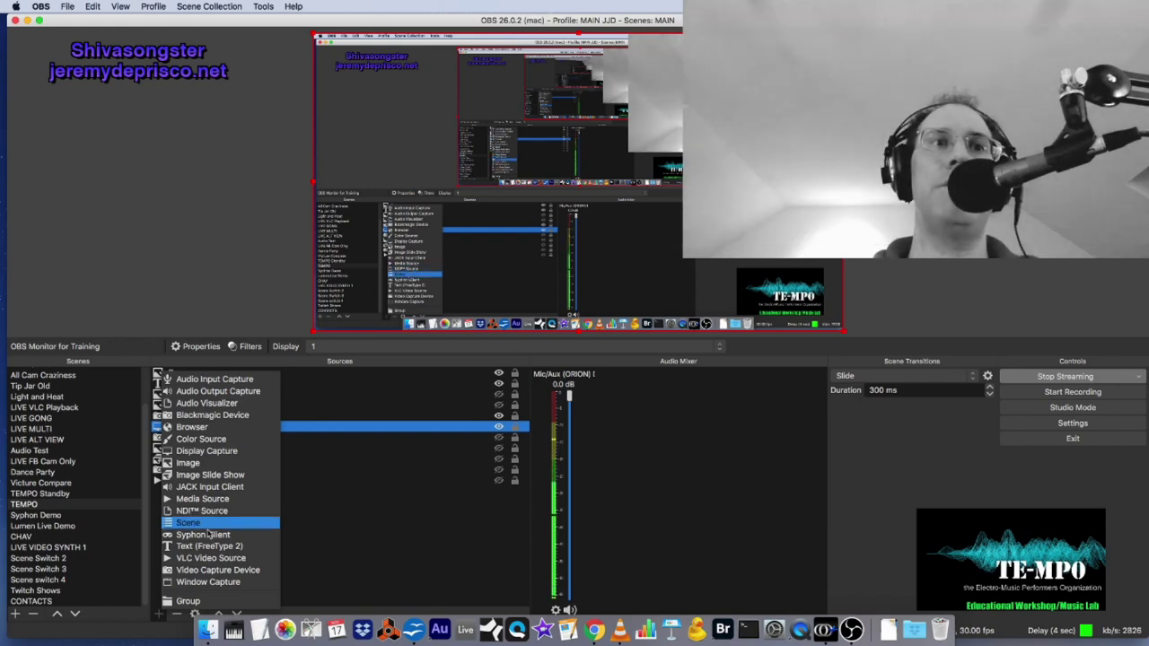
click(212, 572)
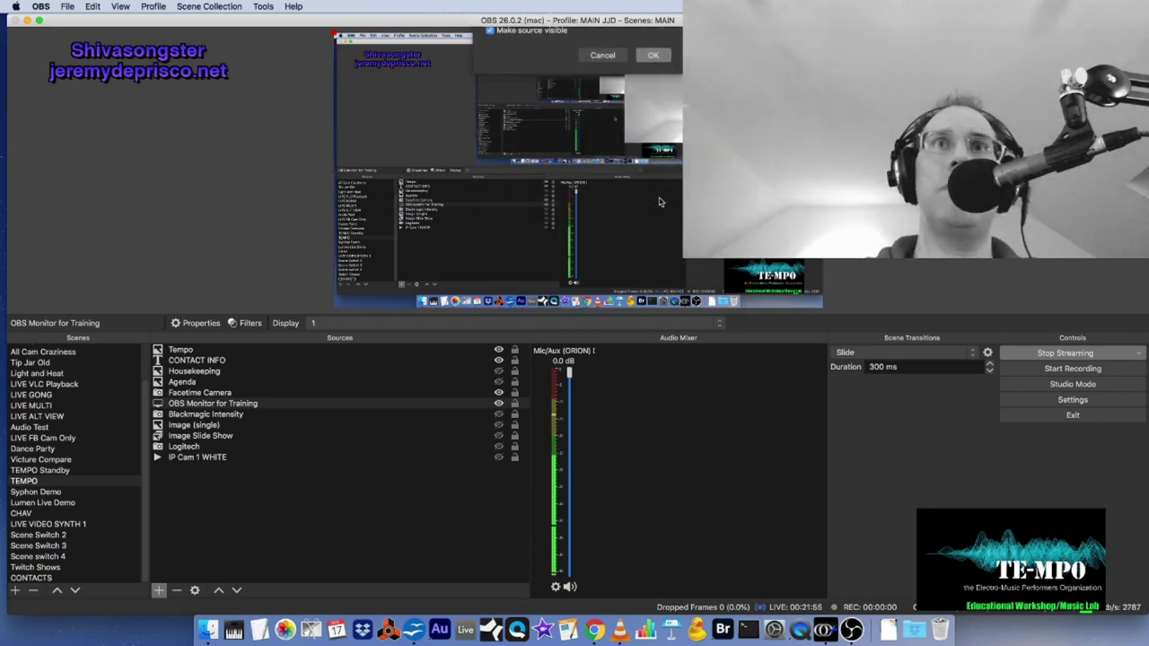
click(654, 197)
click(470, 356)
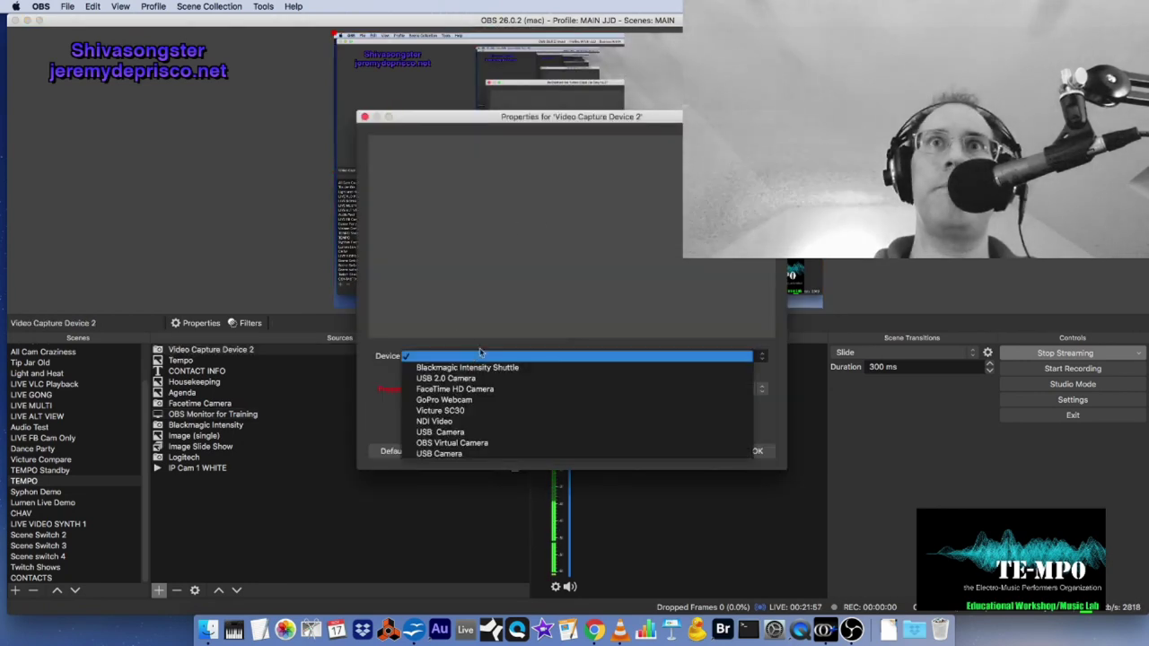
drag(531, 129, 372, 118)
click(293, 346)
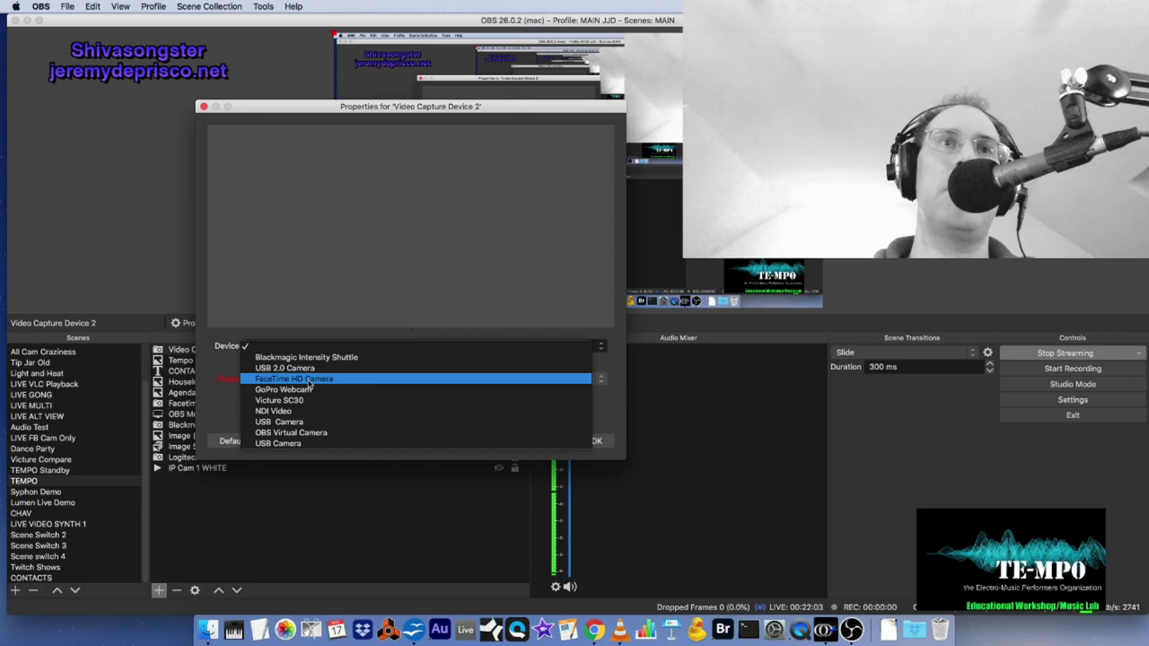
click(614, 421)
click(546, 440)
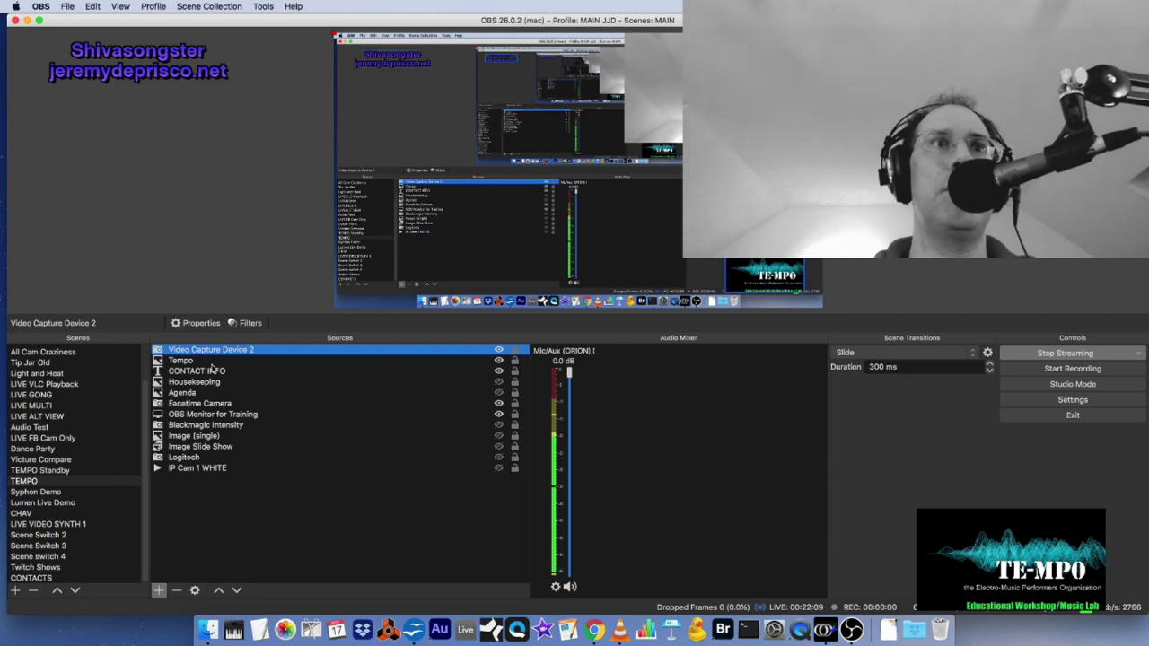
Inspect the Facetime Camera source's device and preset properties and its list of filters without changing them.
click(219, 404)
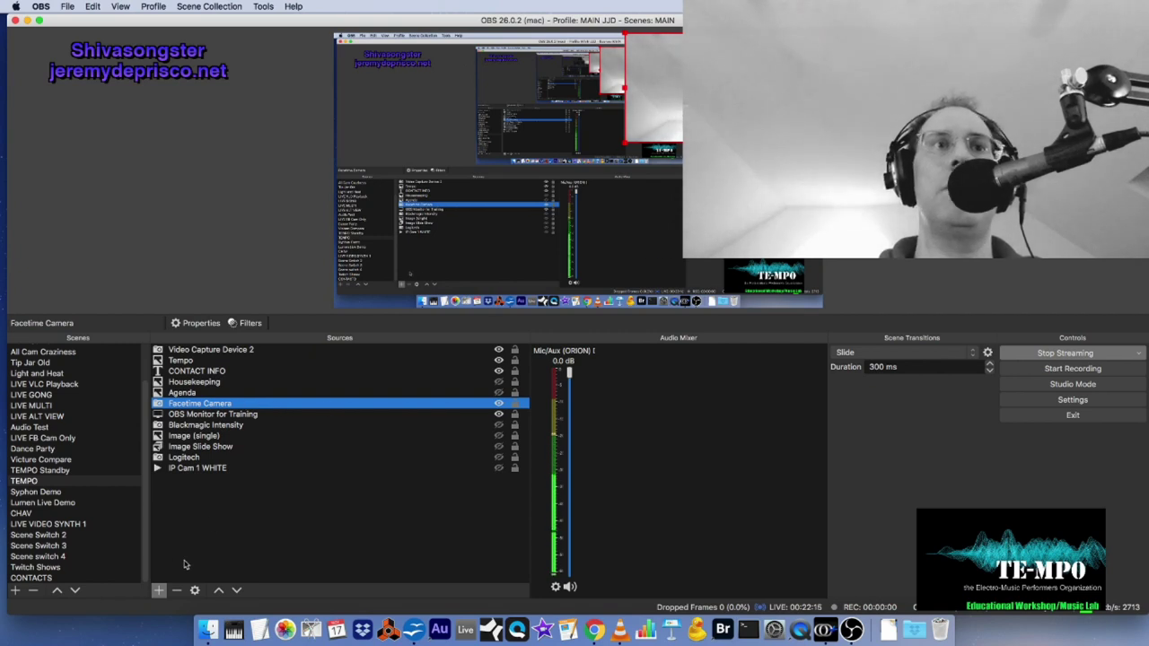
double_click(249, 406)
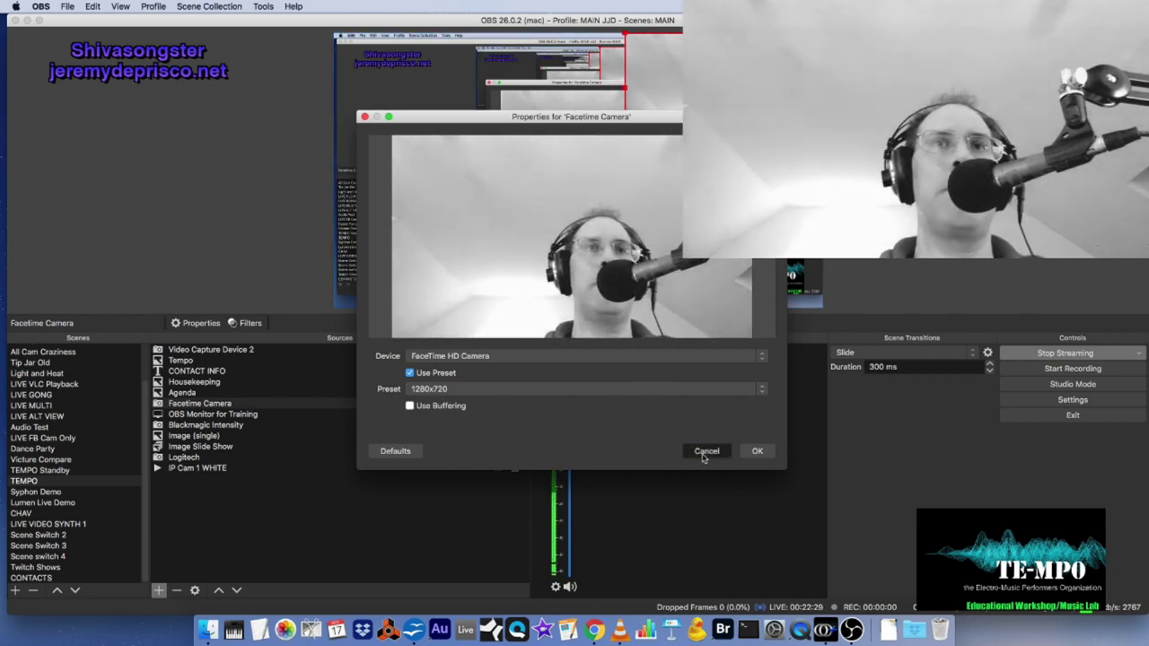
click(706, 452)
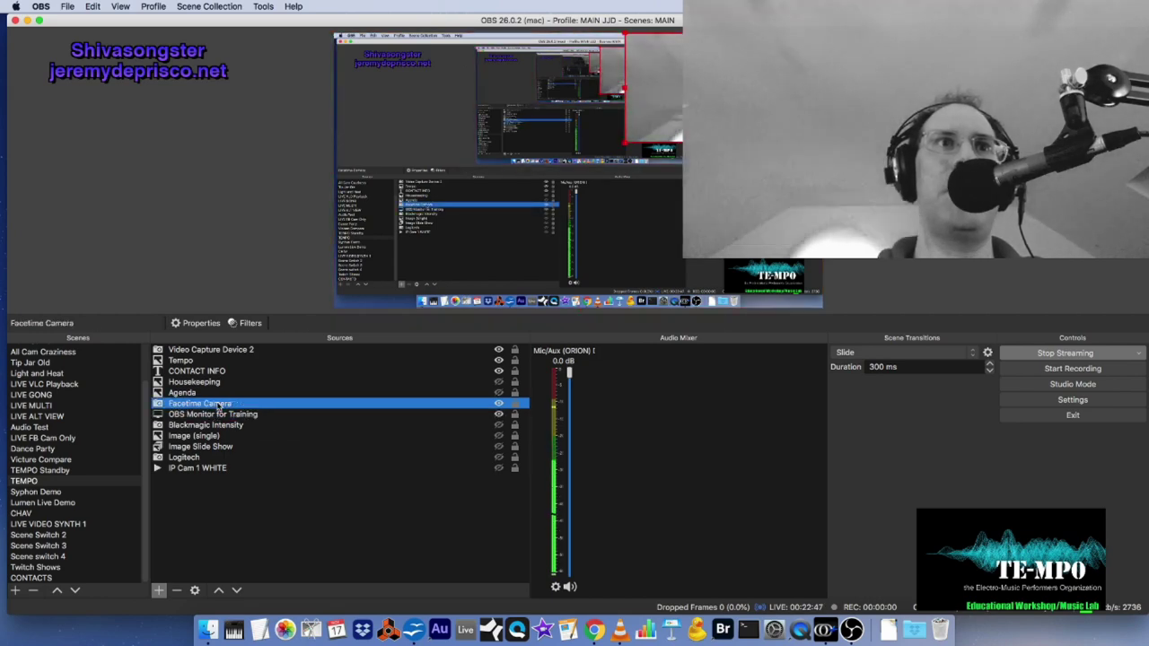
click(255, 325)
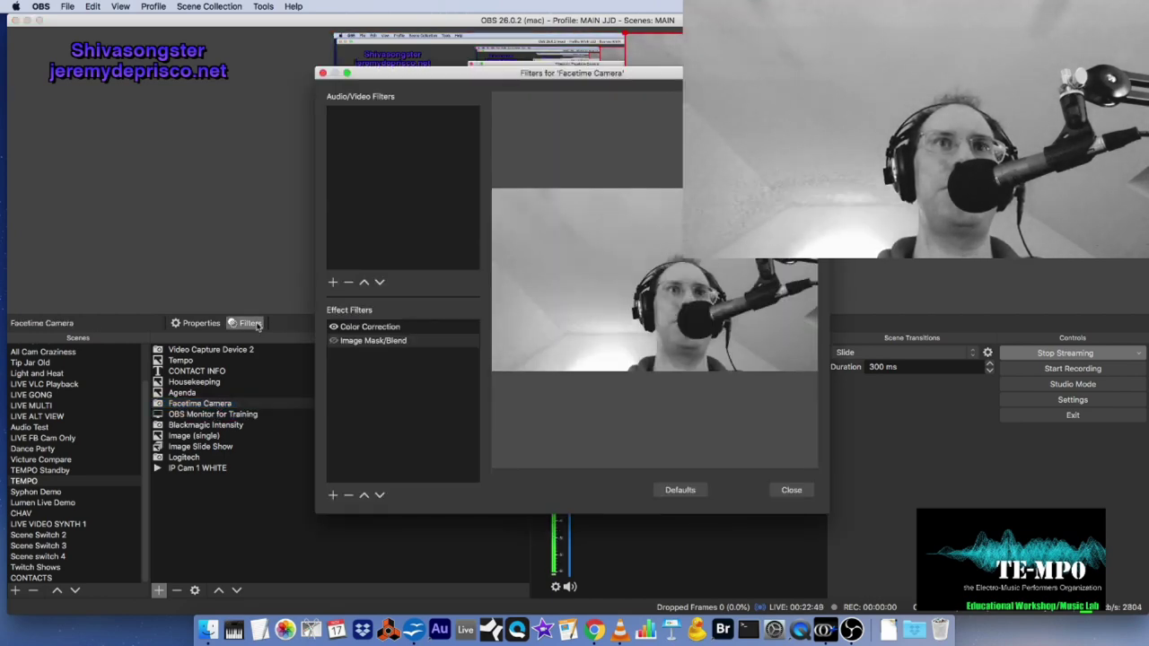
click(790, 490)
Switch the Facetime Camera's Color Correction filter off and back on, and close its filter settings.
right_click(215, 408)
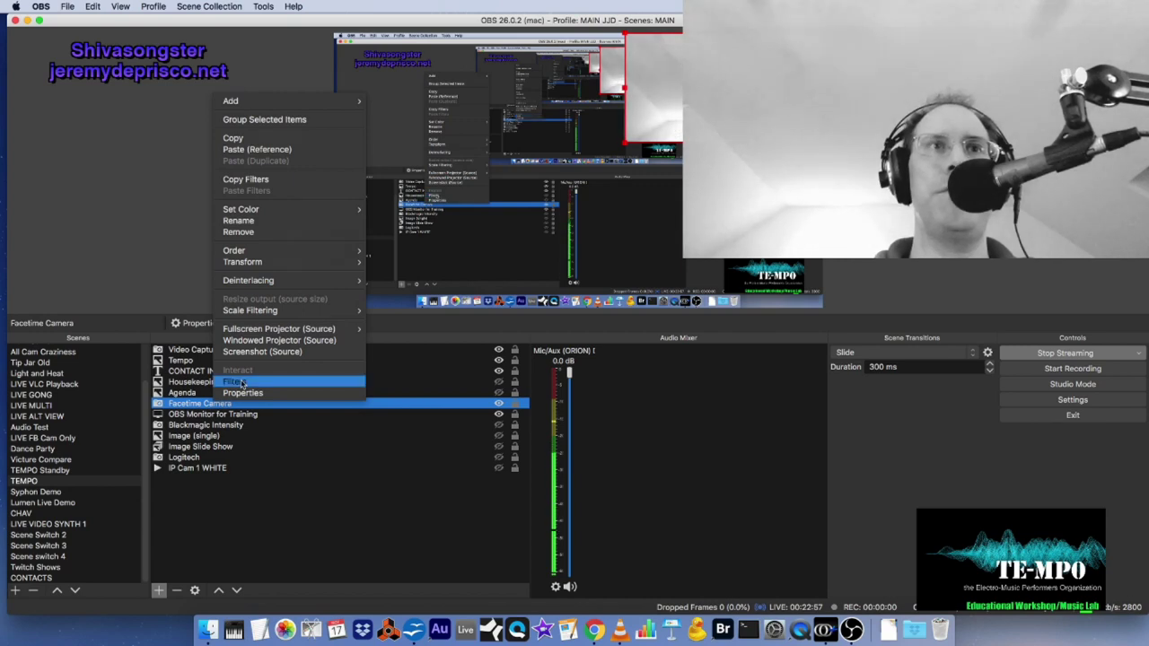
click(235, 381)
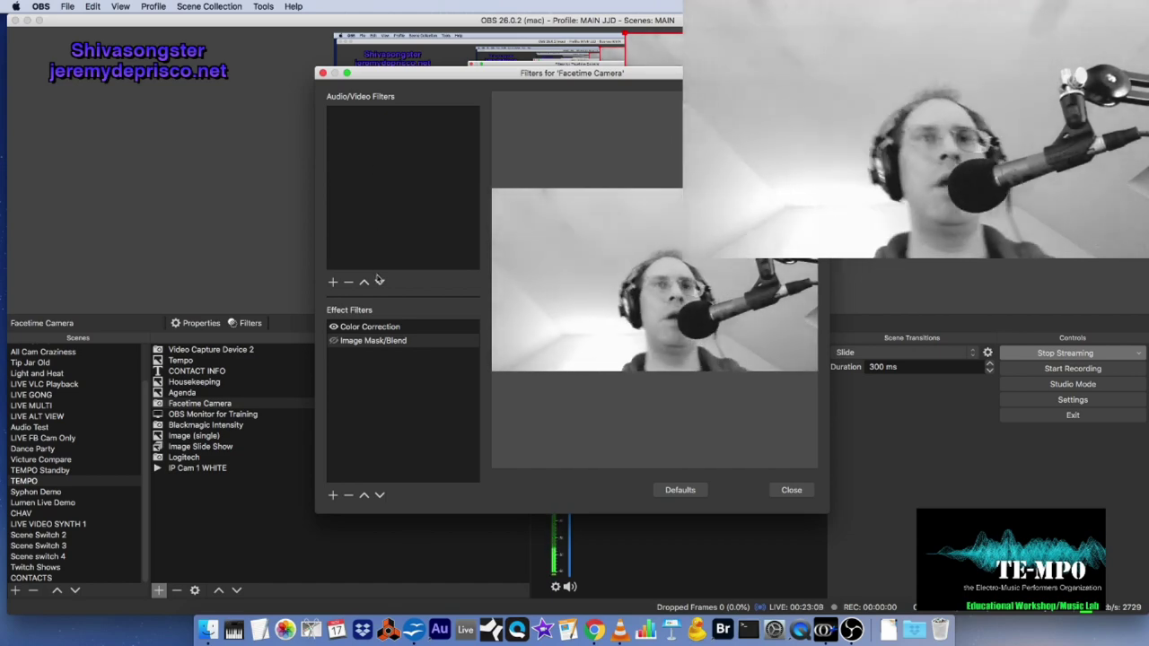
click(334, 328)
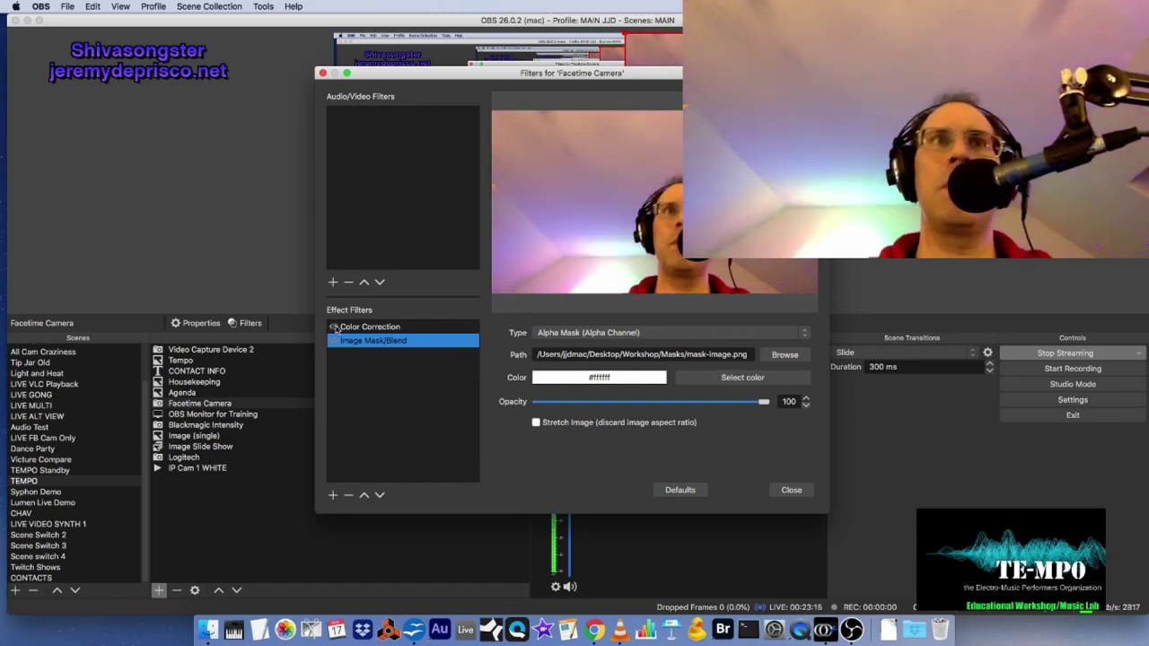
click(334, 327)
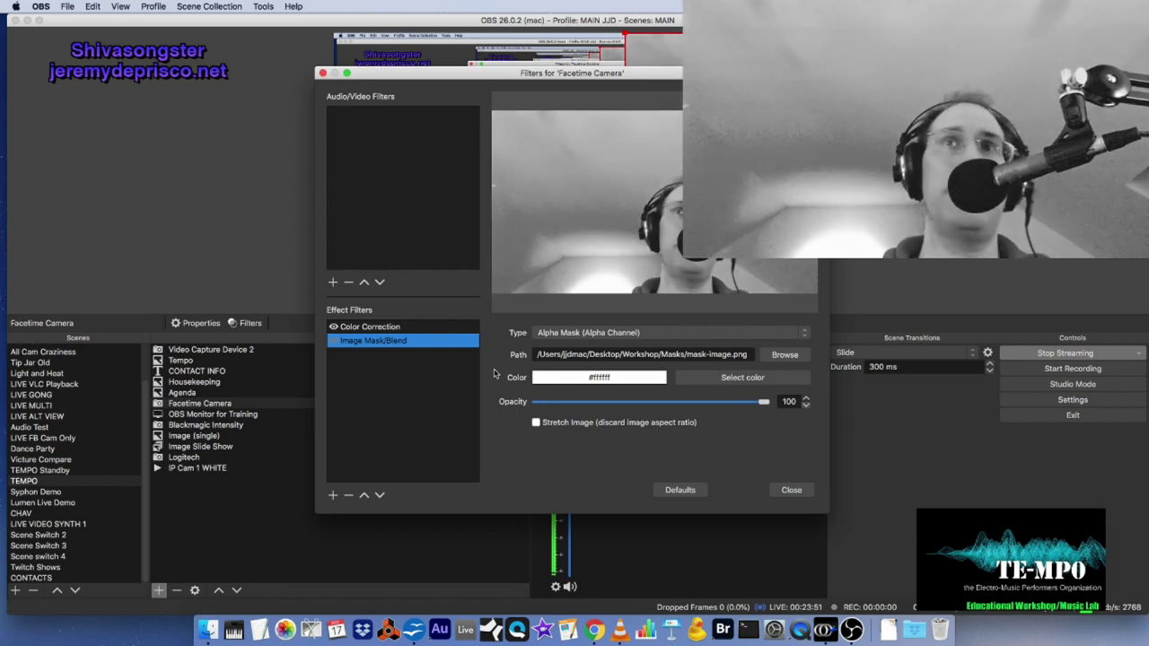
click(791, 491)
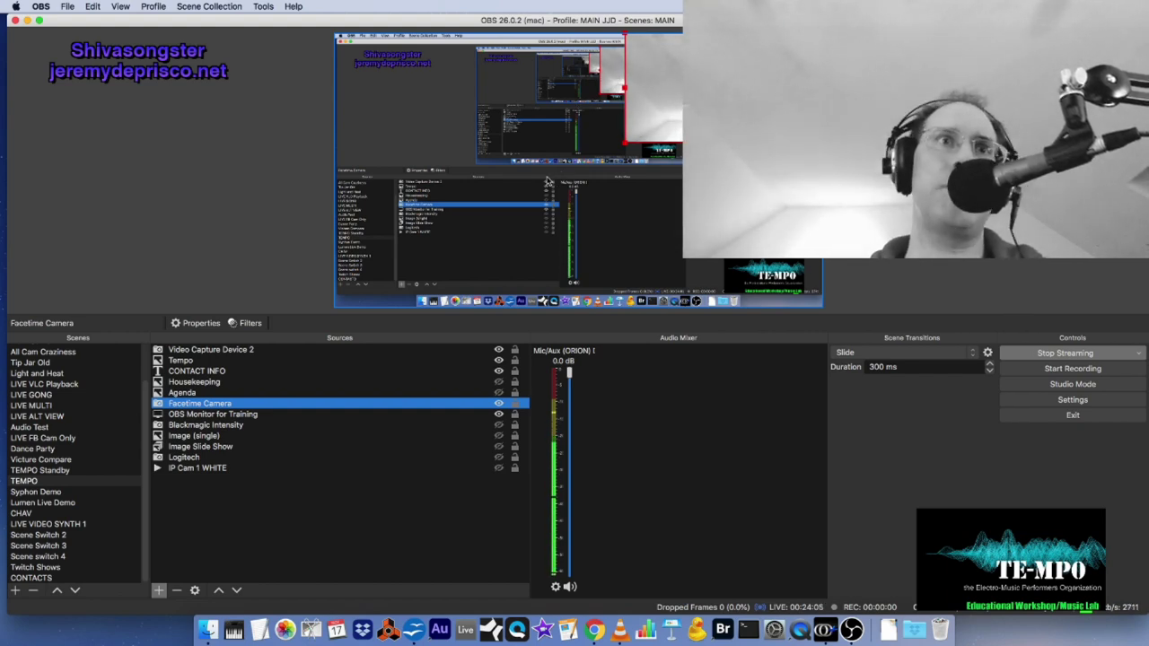
Add a new Window Capture source to the TEMPO scene, keeping the suggested name.
click(216, 415)
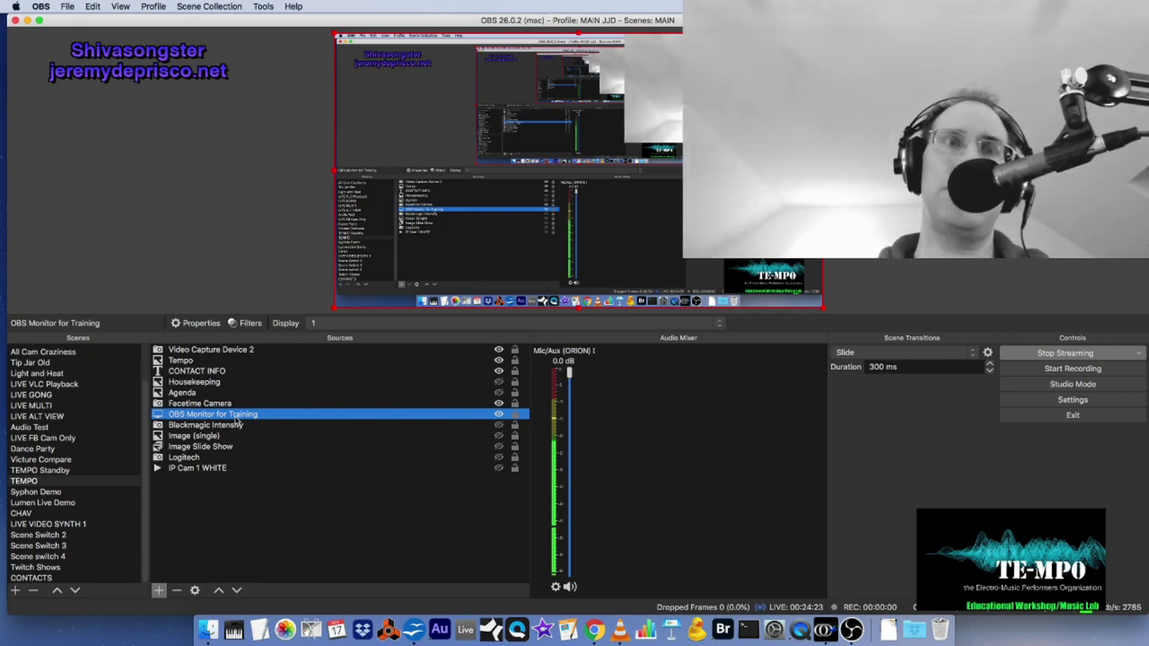
click(159, 592)
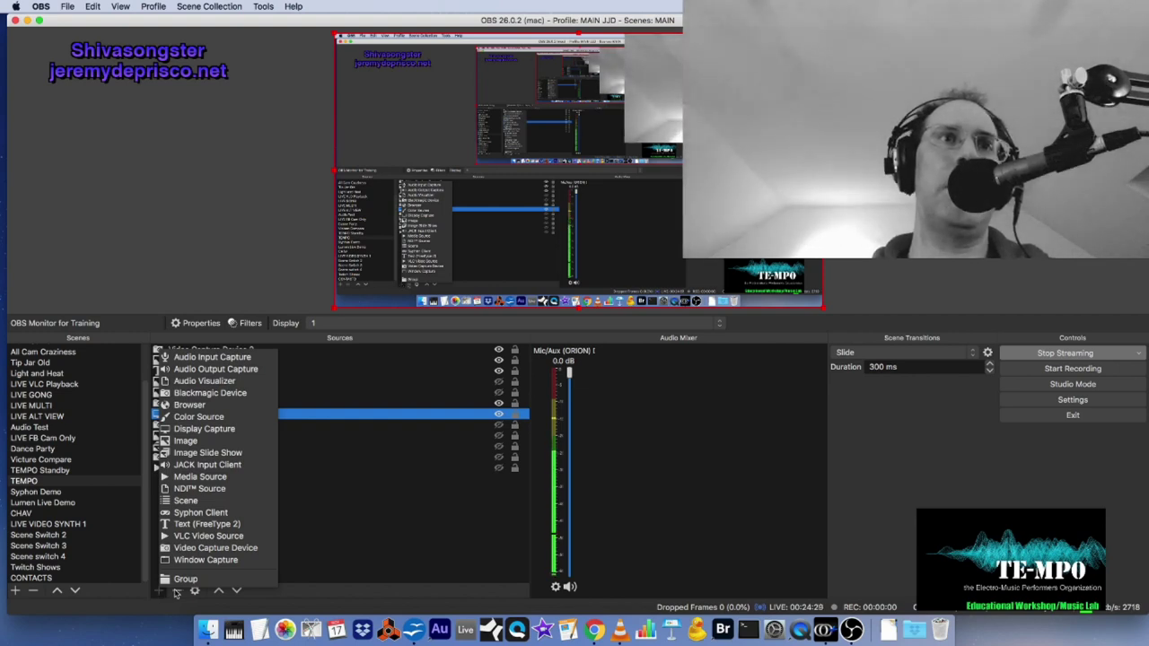
click(224, 561)
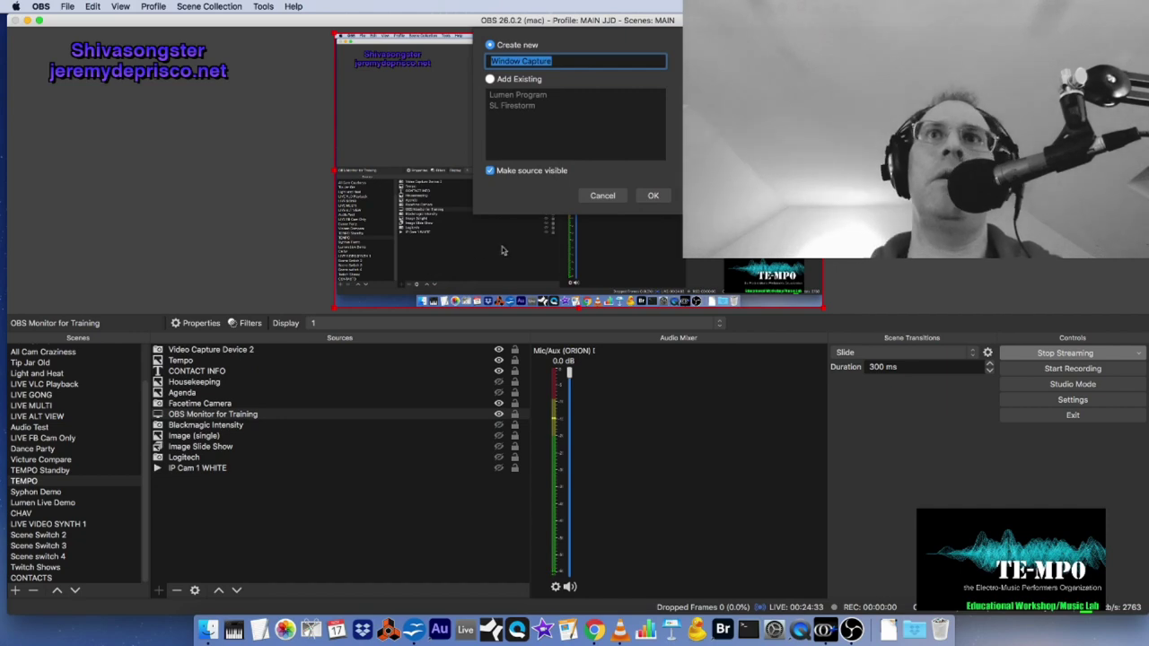
click(653, 197)
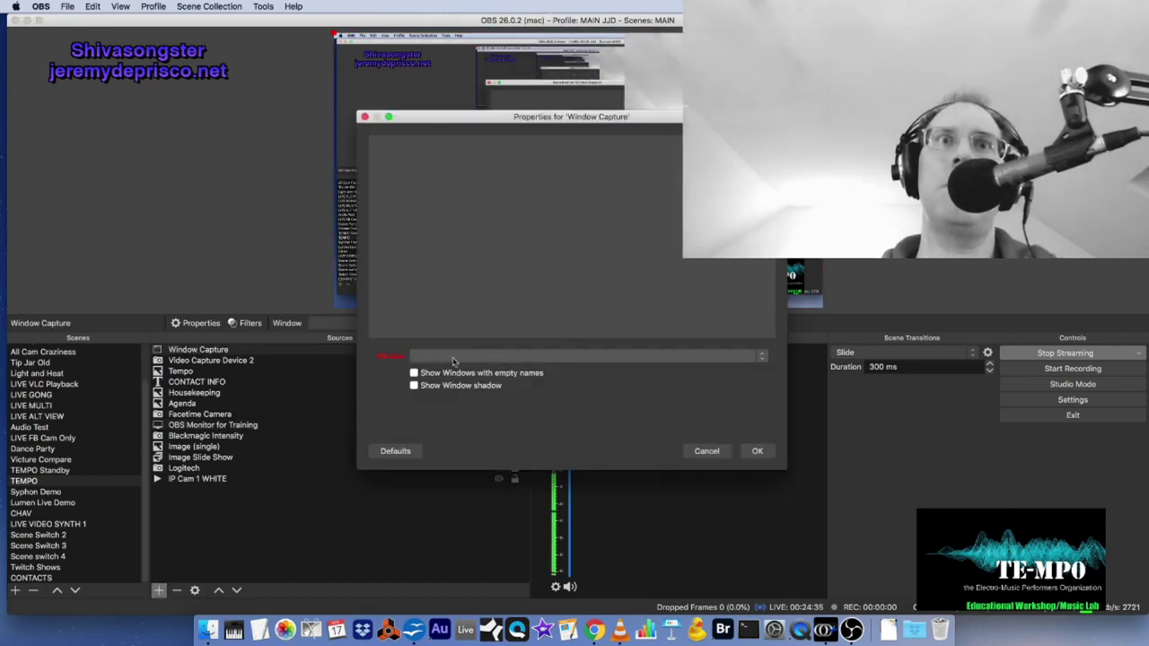
Review the windows available to the new Window Capture source, including windows with empty names.
click(513, 359)
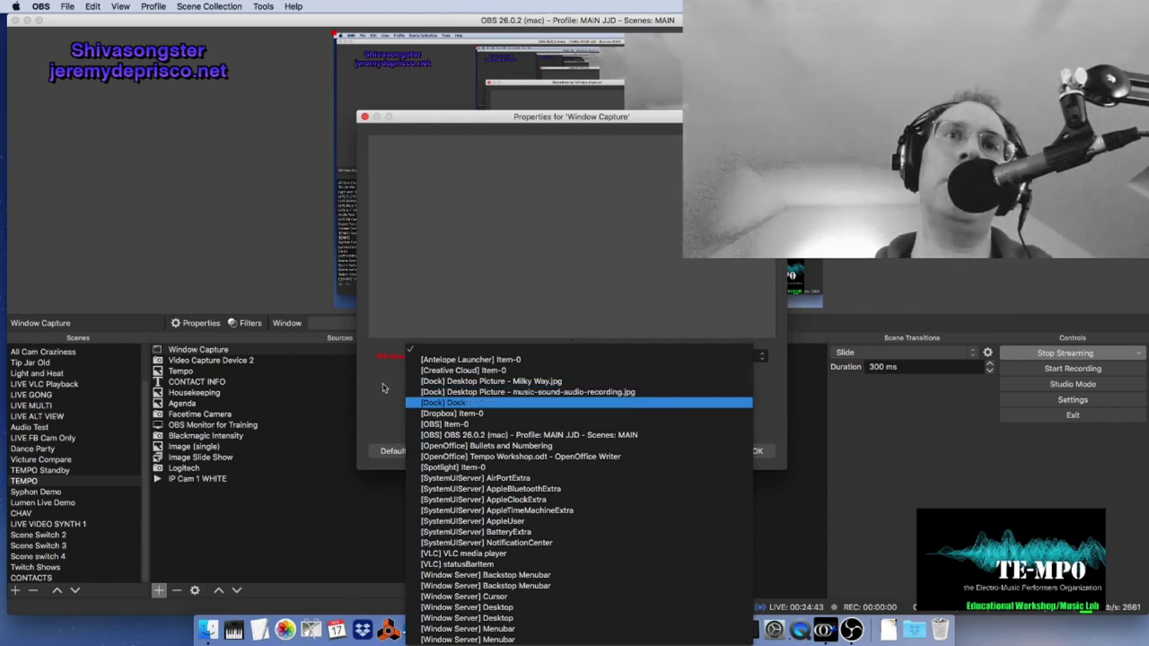
click(527, 403)
click(447, 359)
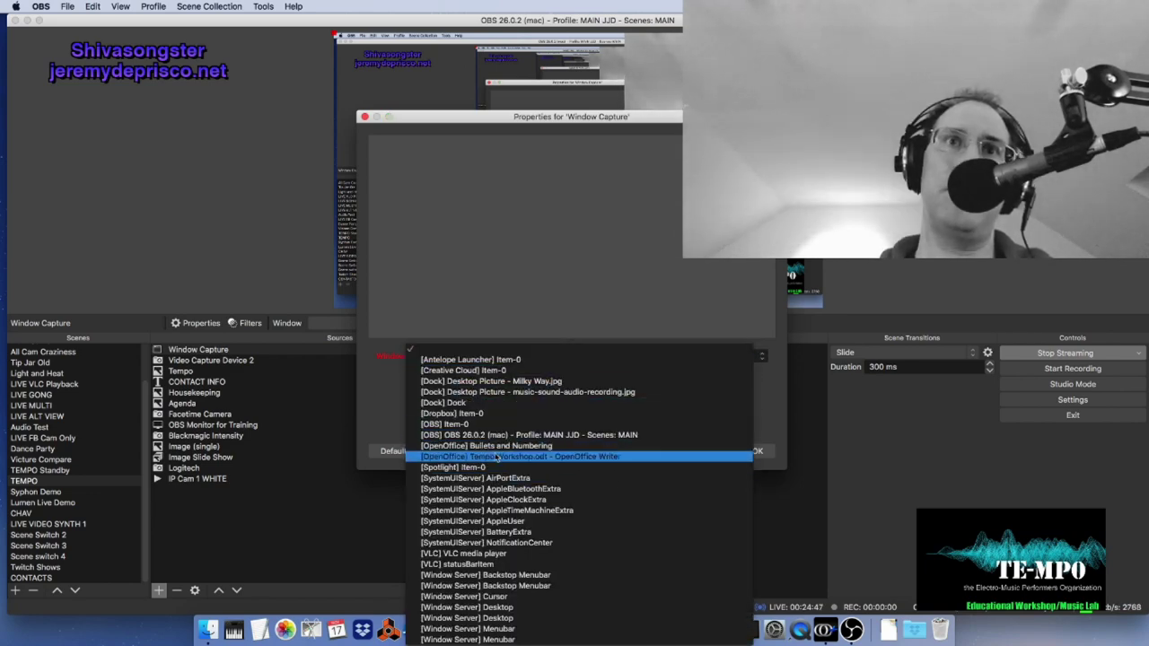
click(388, 396)
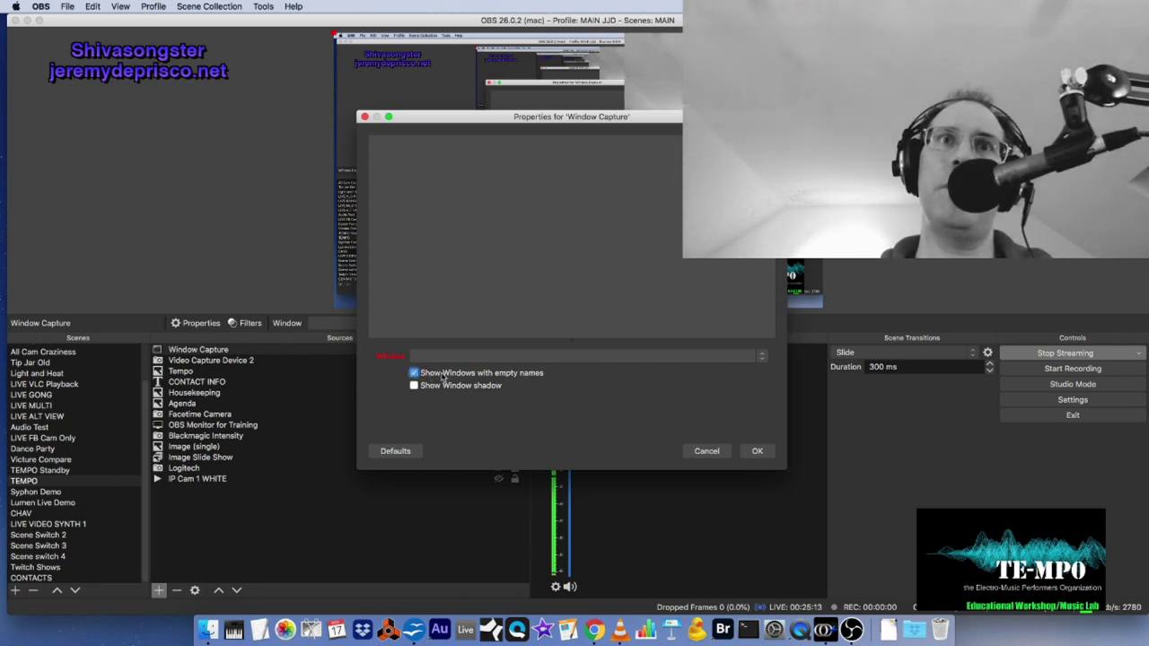
click(446, 357)
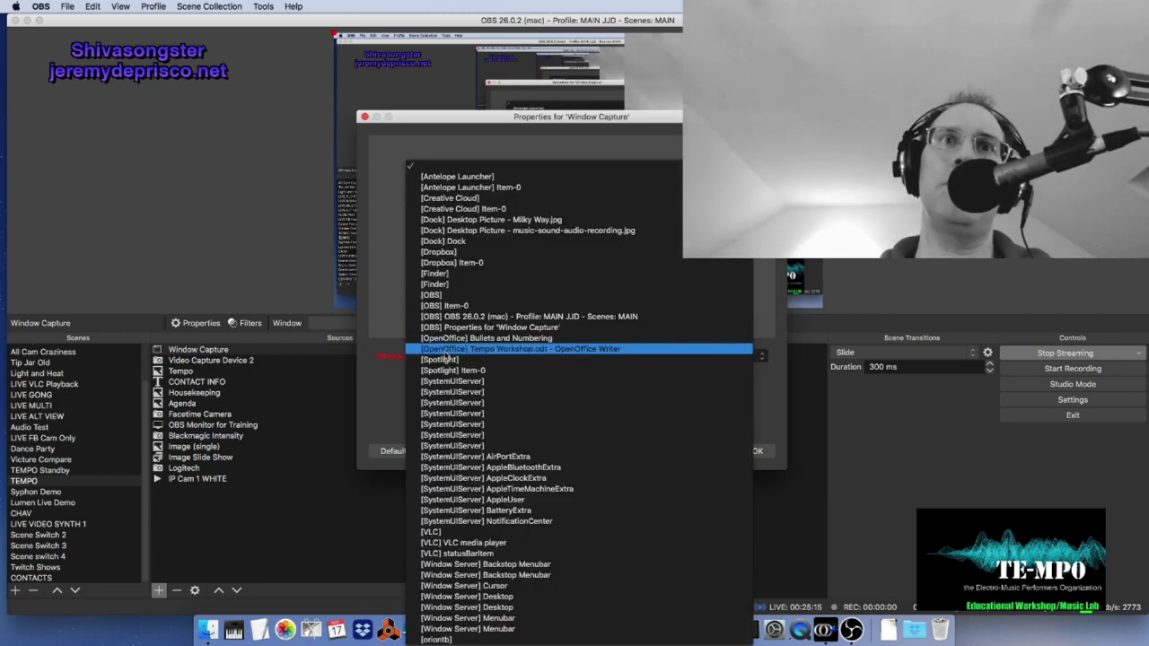
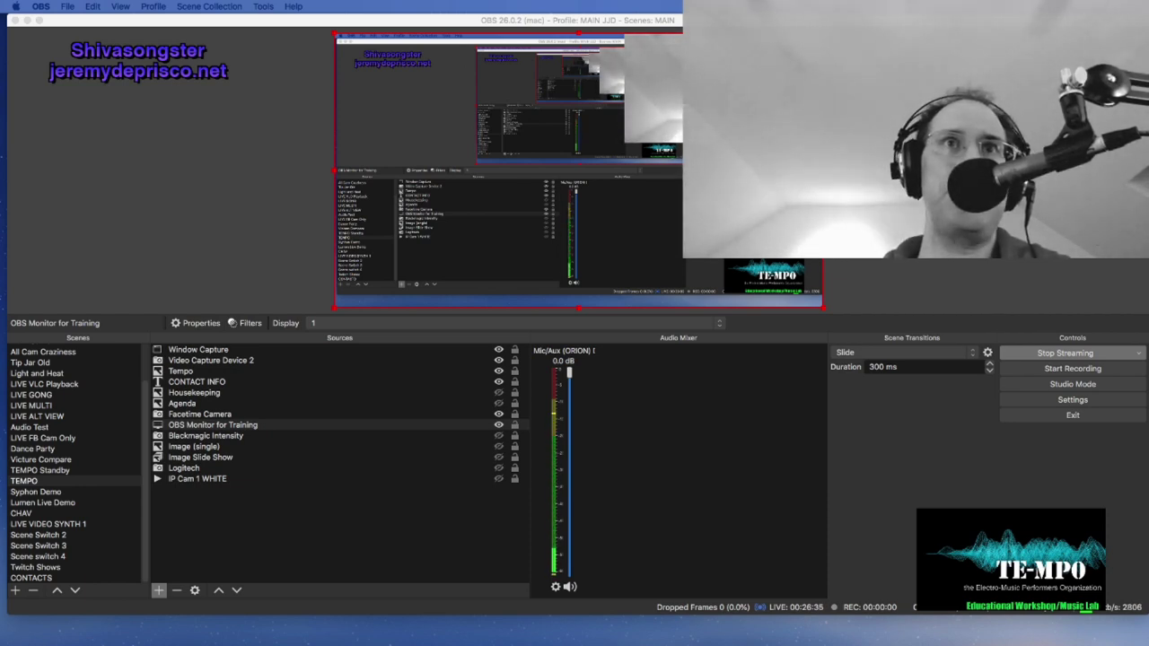
Add another Window Capture source that captures the "[Live] LoungeDemo [LoungeDemo]" window.
click(159, 590)
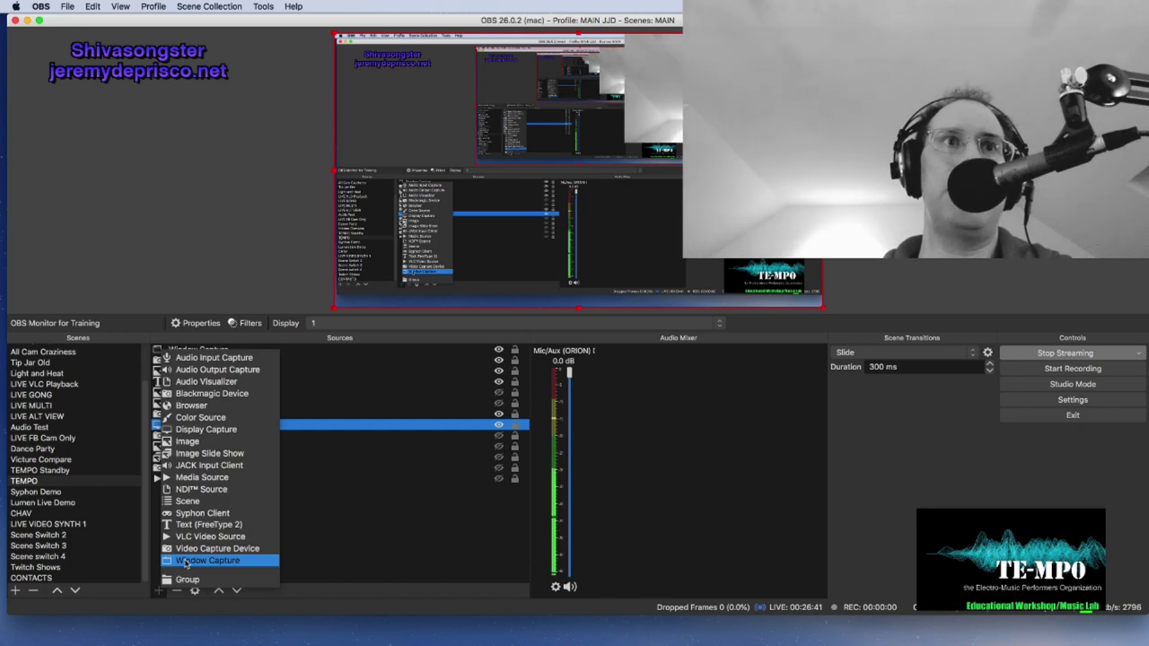
click(185, 563)
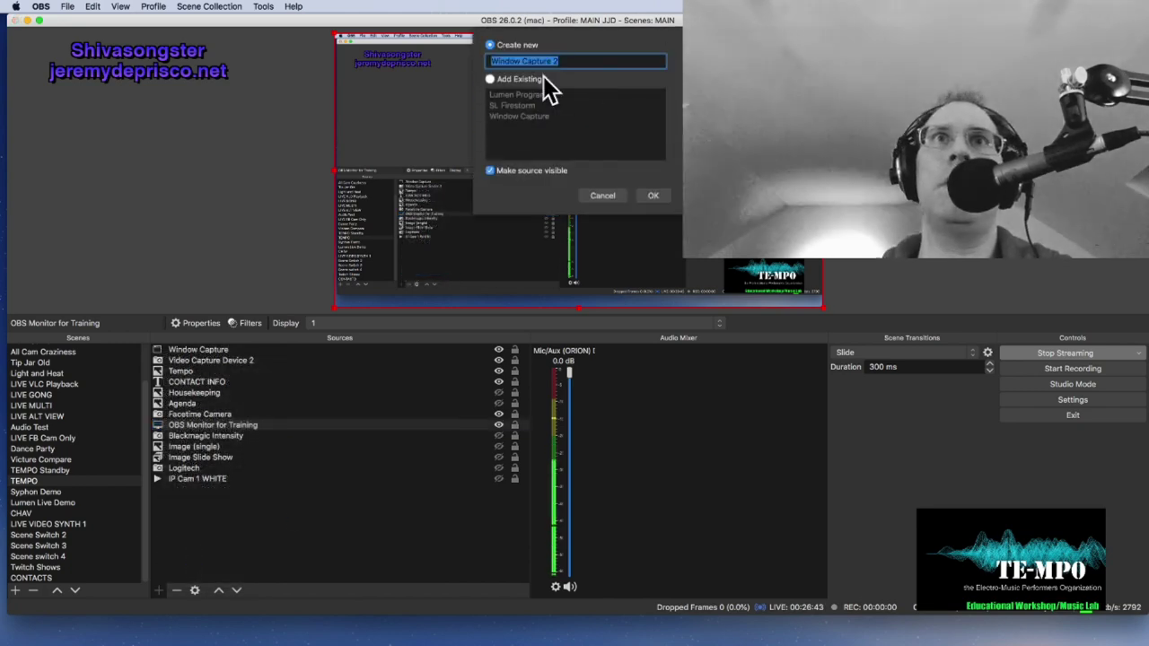
click(653, 195)
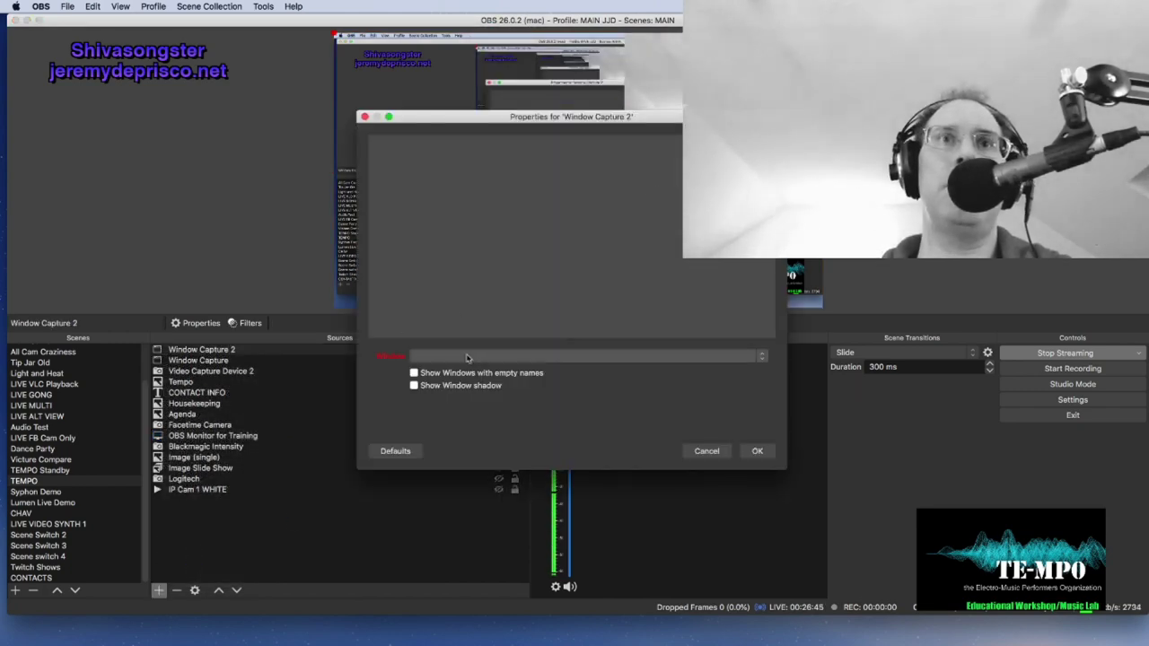
click(548, 355)
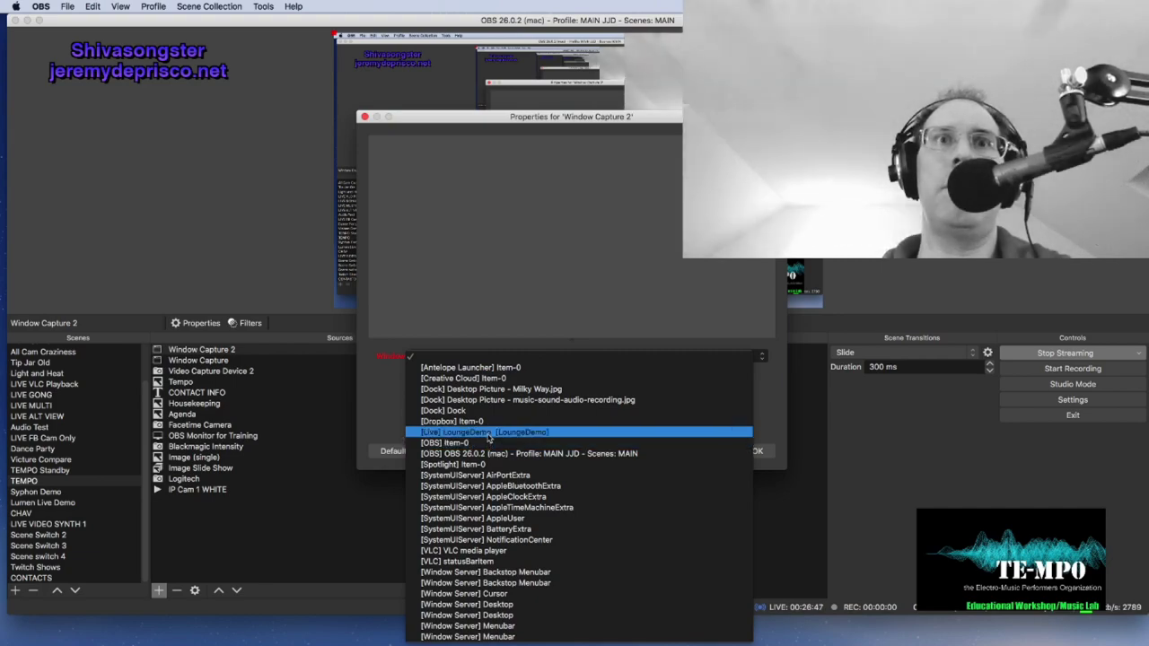
click(468, 437)
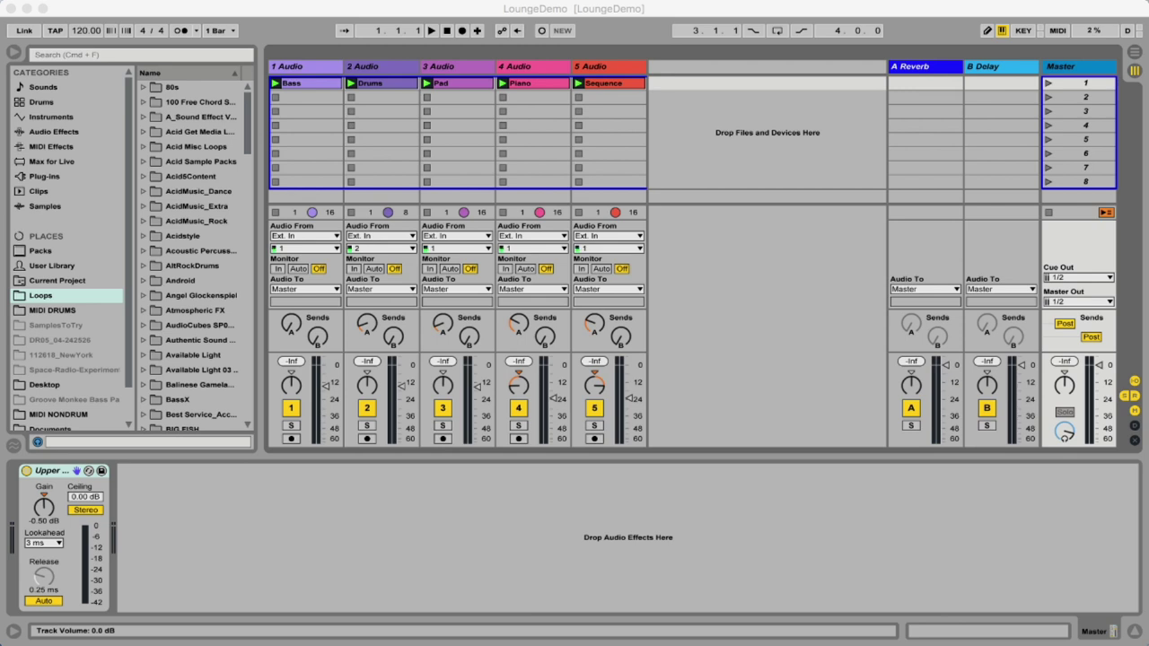
Play the LoungeDemo set in Ableton Live and stop the playback.
key(space)
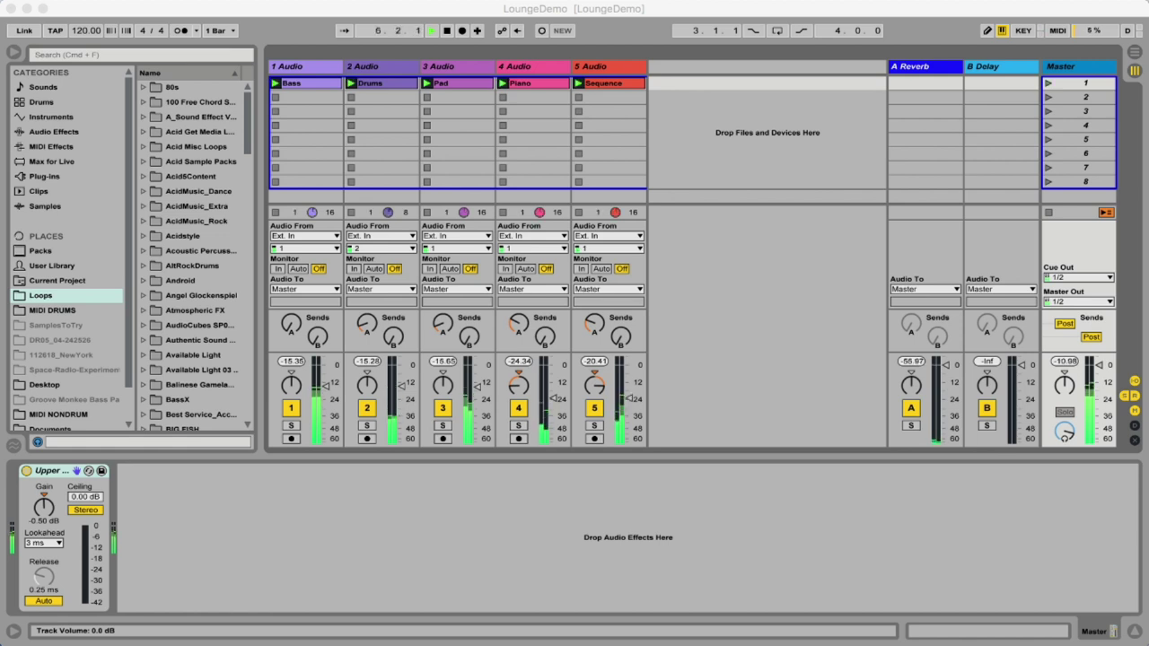
key(space)
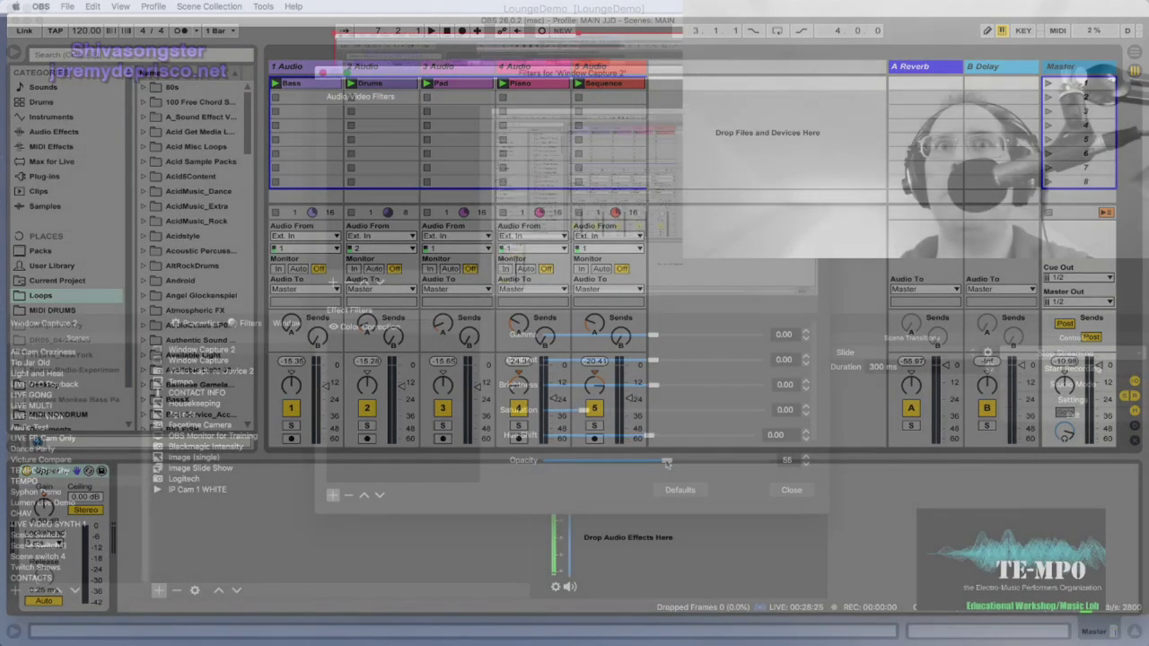
Close the Window Capture 2 filter settings and hide both Window Capture sources in the TEMPO scene.
click(791, 491)
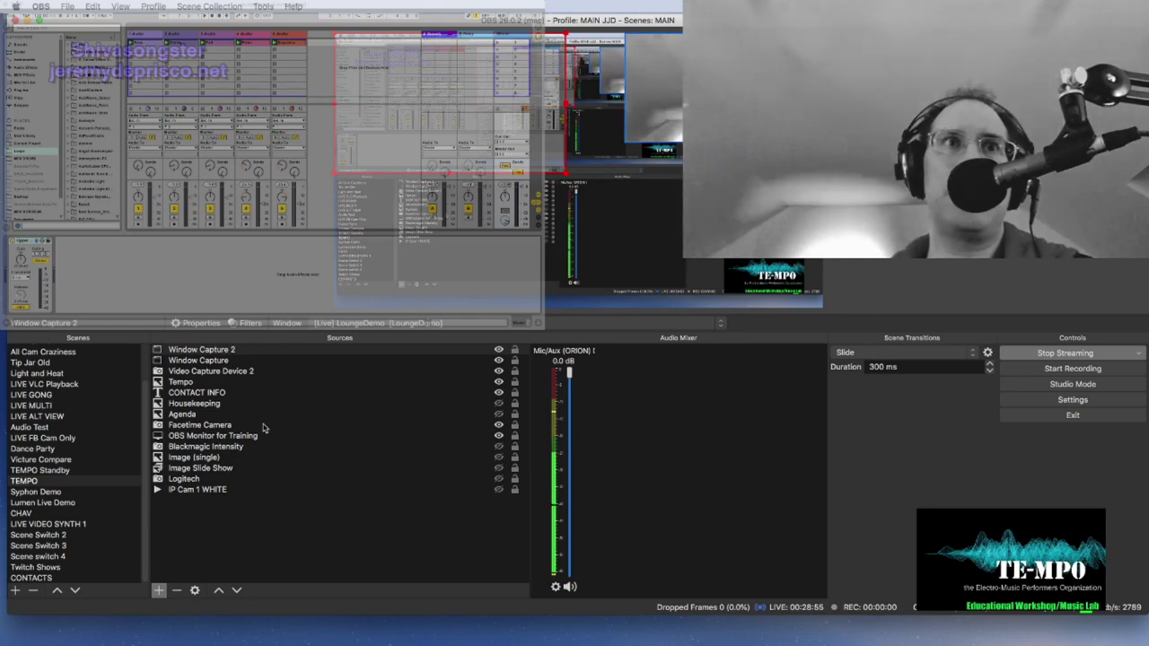
click(499, 351)
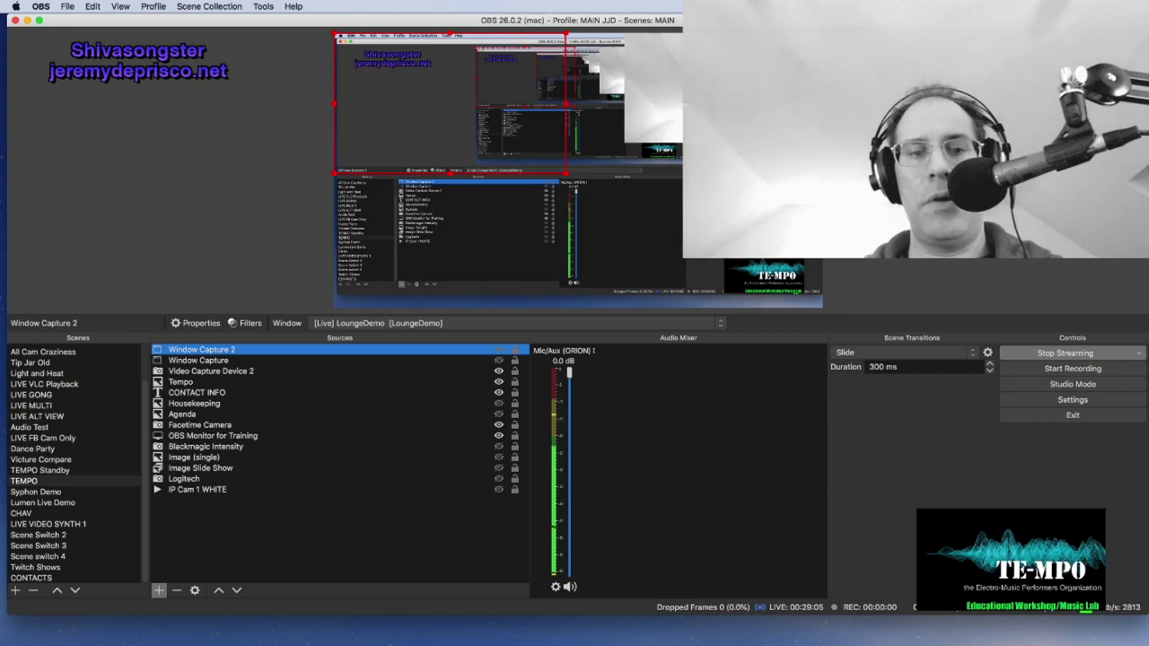
Deselect the current source and view the source types that can be added to the scene, without adding one.
key(super+Tab)
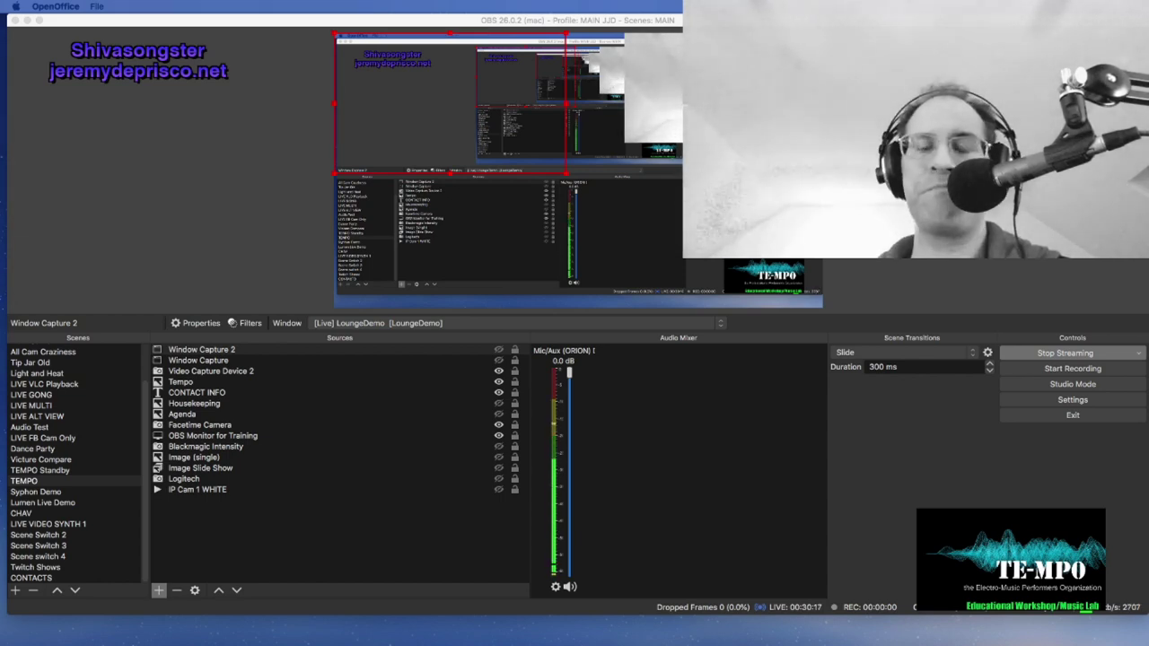
click(207, 541)
click(160, 591)
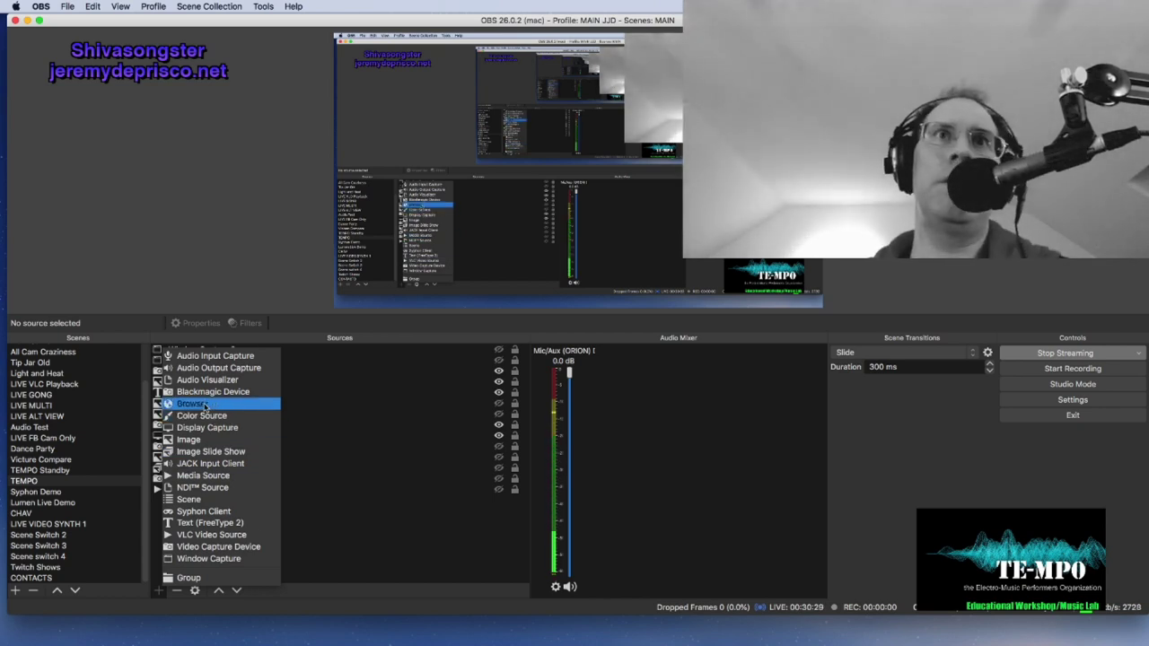
click(318, 544)
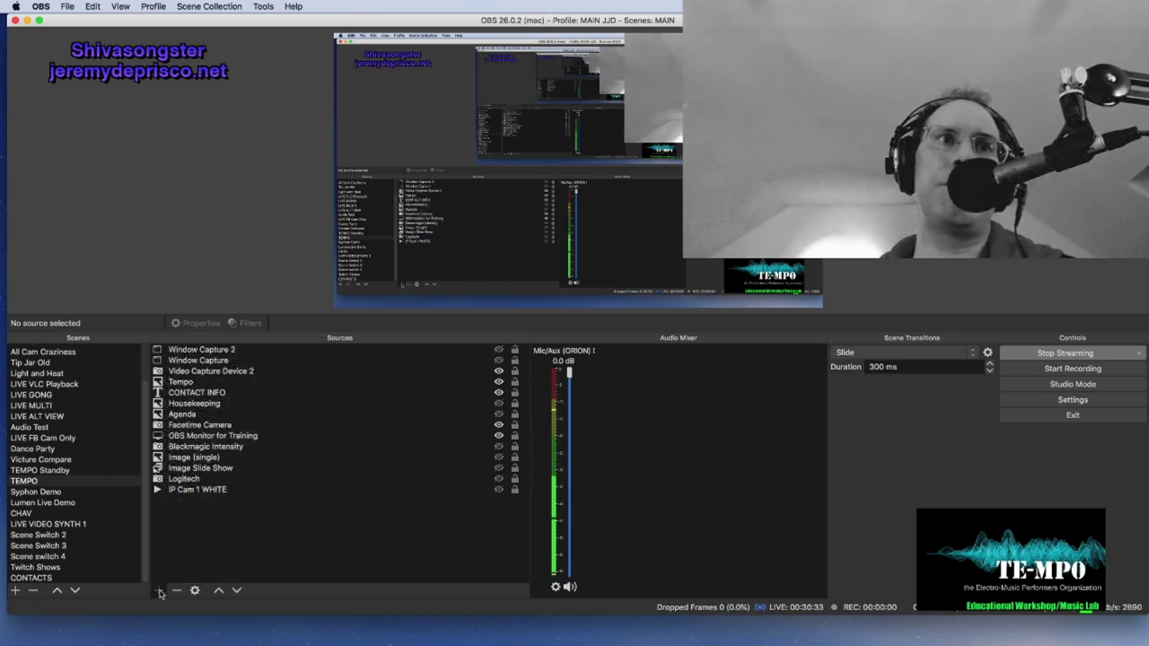
Add a new Browser source to the TEMPO scene, keeping its default name and settings.
click(159, 591)
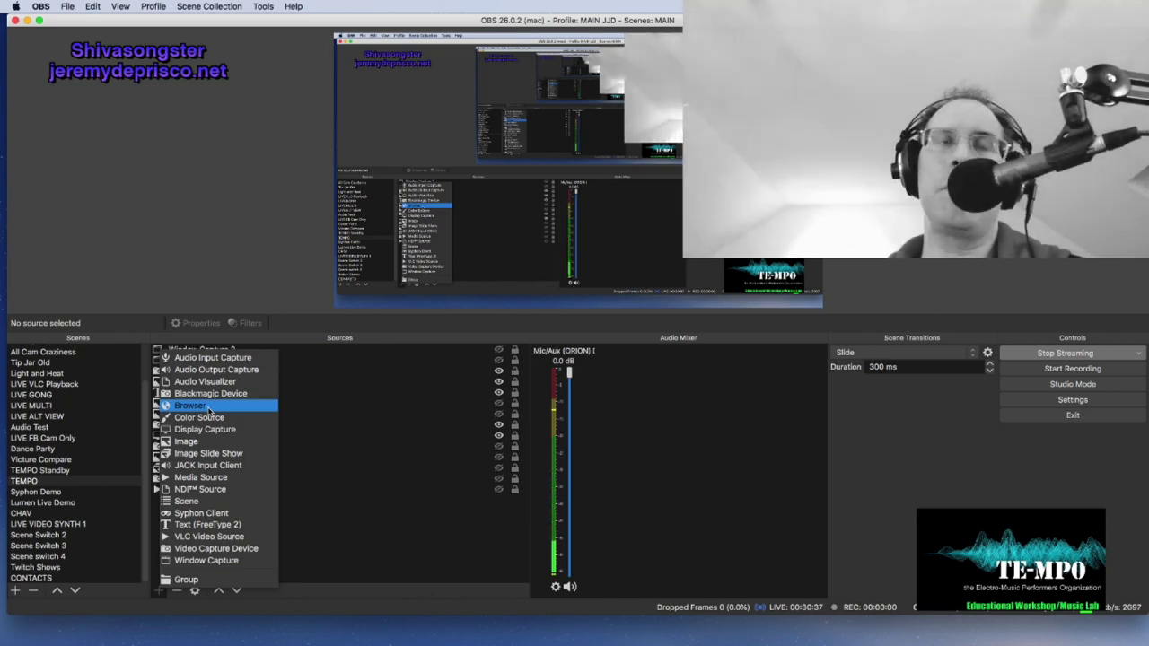
click(208, 410)
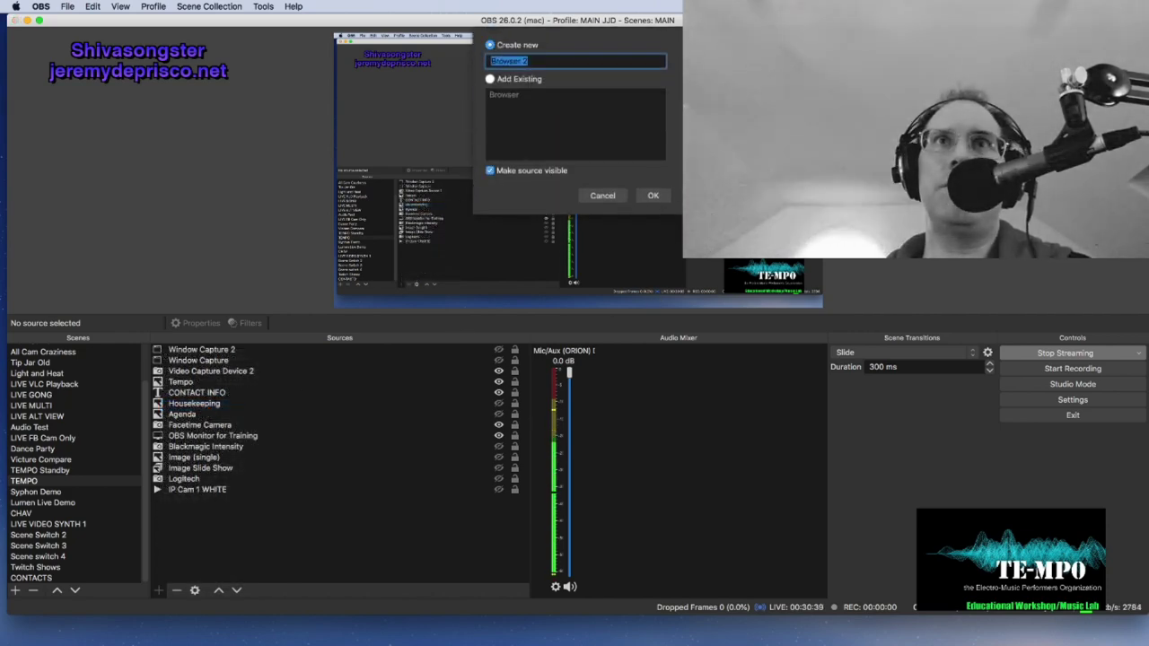
key(Return)
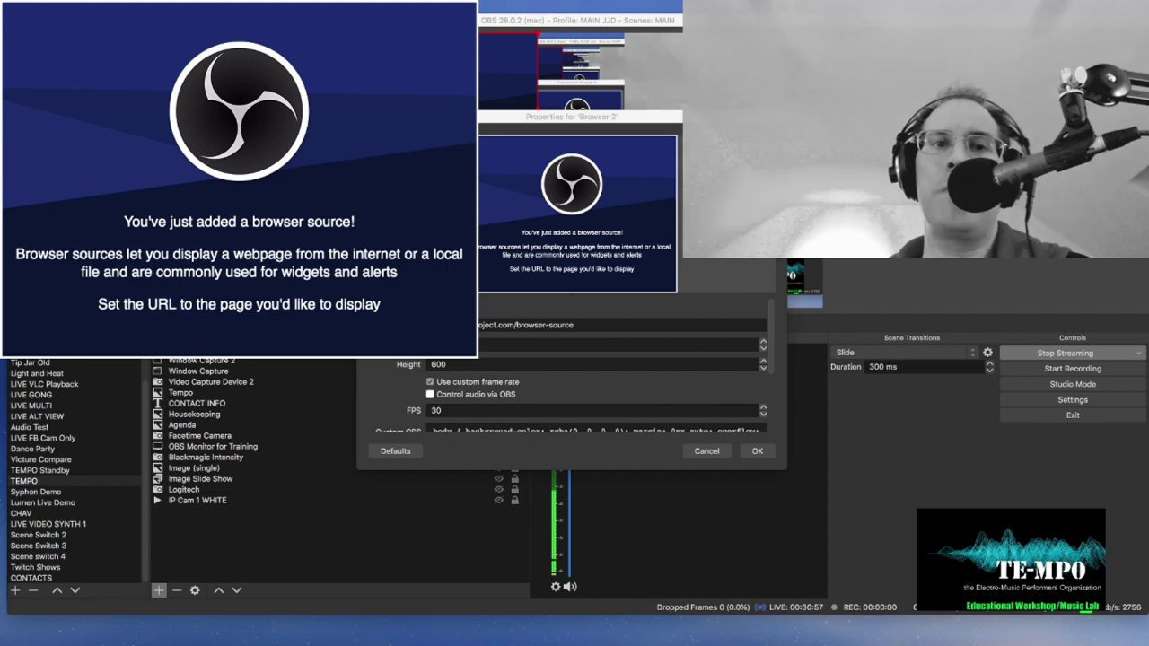
key(super+Tab)
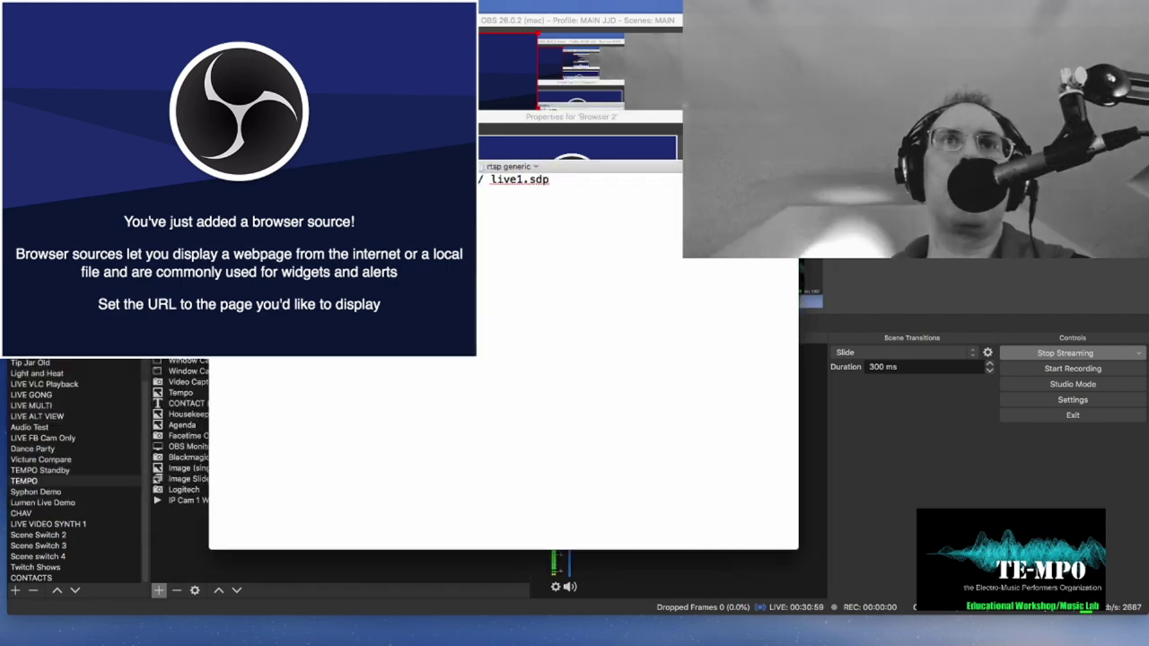
mouse_move(568, 173)
mouse_down()
mouse_move(556, 168)
mouse_move(612, 177)
mouse_move(569, 155)
mouse_up()
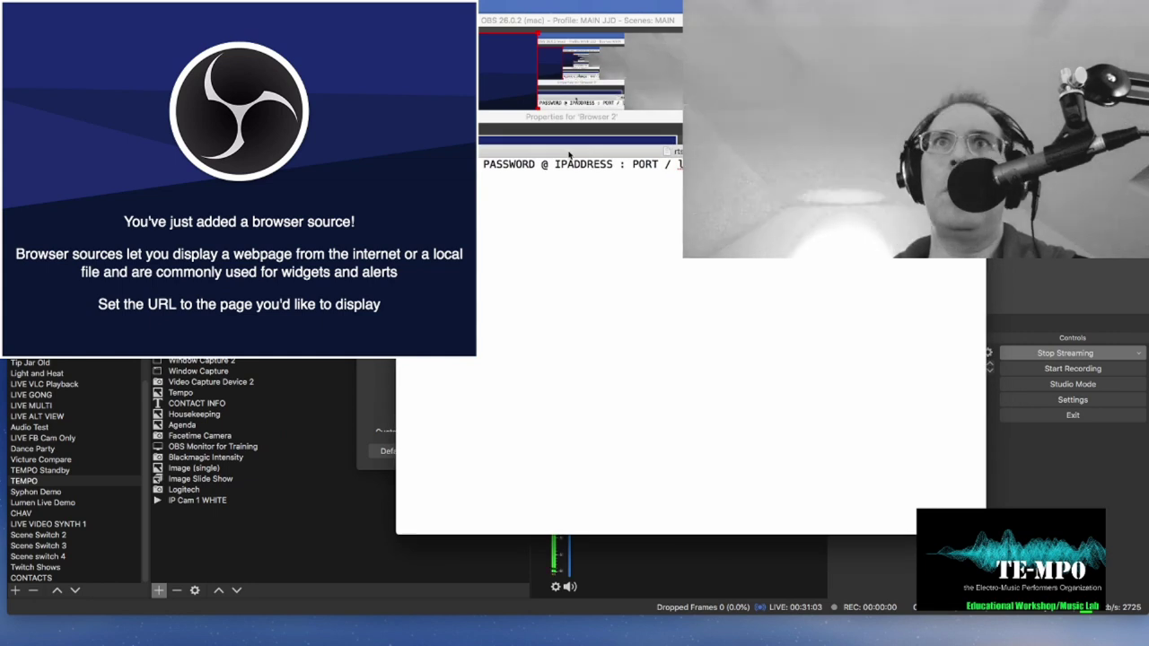
drag(487, 143, 501, 166)
key(super+Tab)
key(Return)
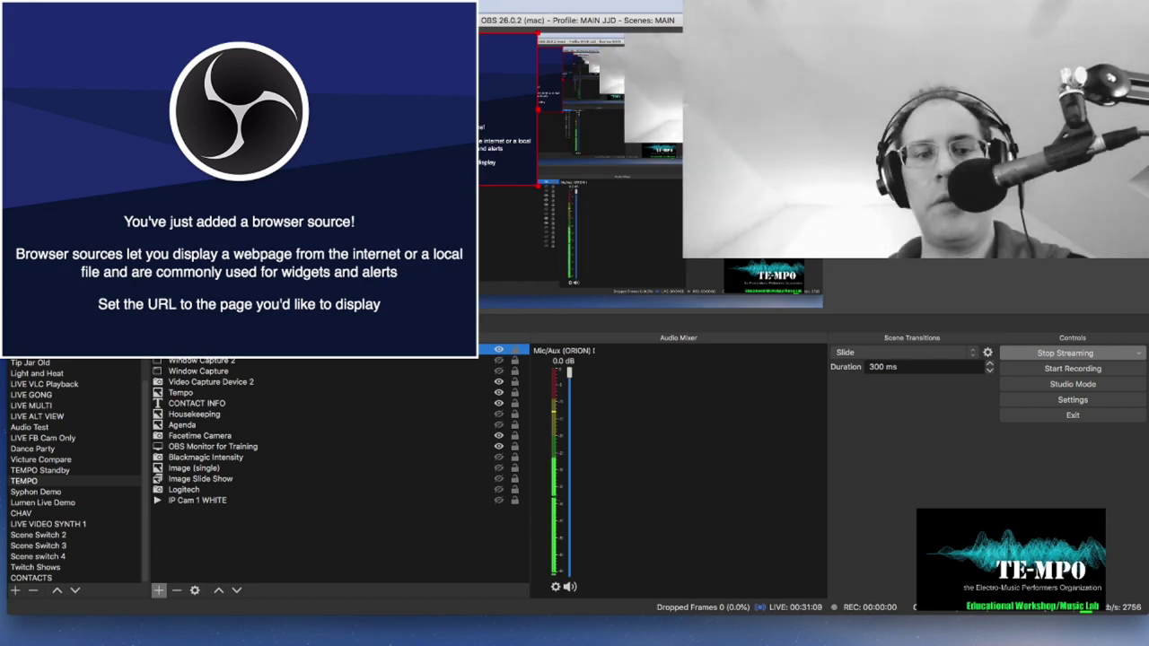
Switch to the "rtsp generic" note, examine the RTSP address's ID, password, IP address, port and live1.sdp parts, and minimize the note.
key(super+Tab)
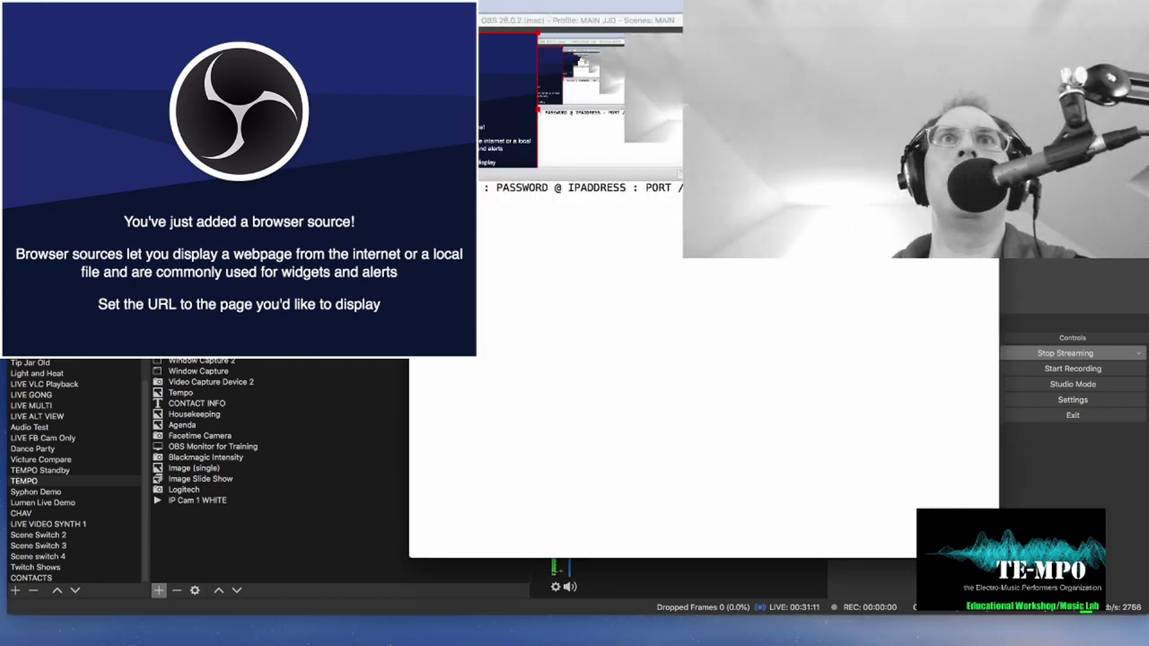
drag(525, 183, 447, 392)
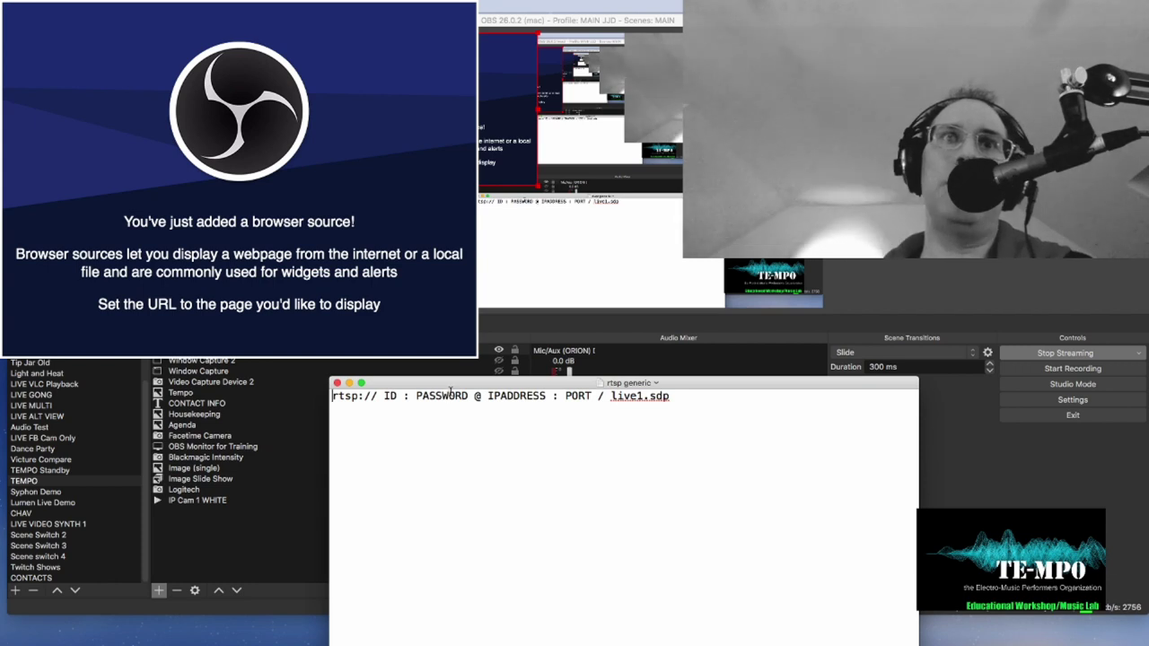
drag(468, 395, 384, 395)
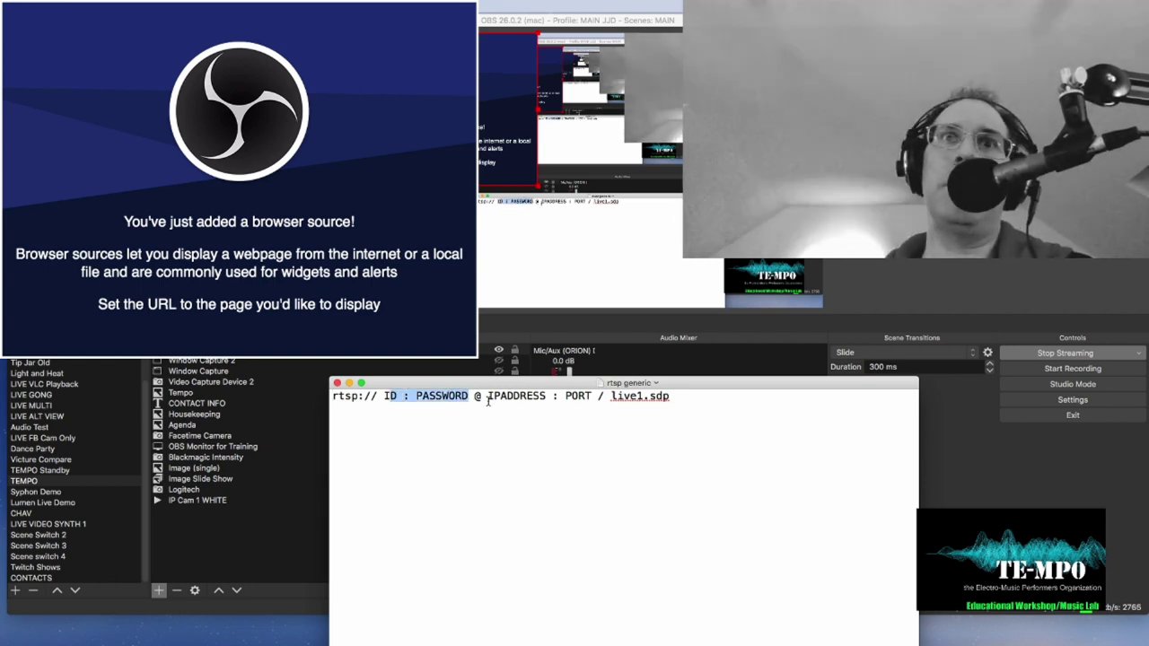
click(487, 401)
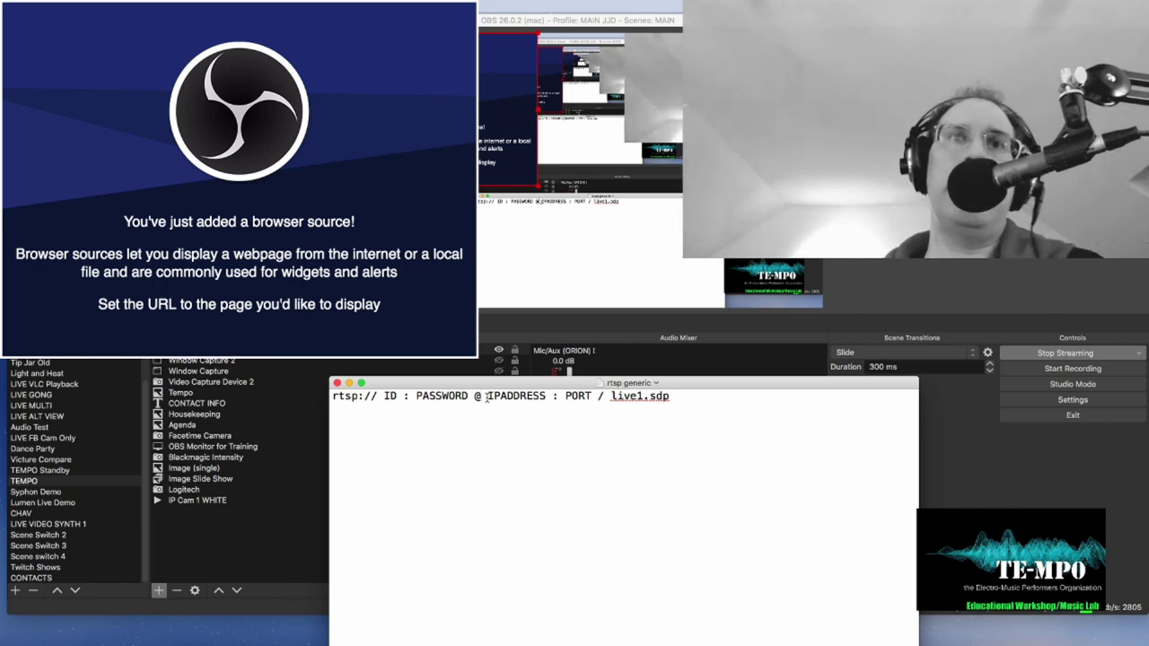
double_click(507, 397)
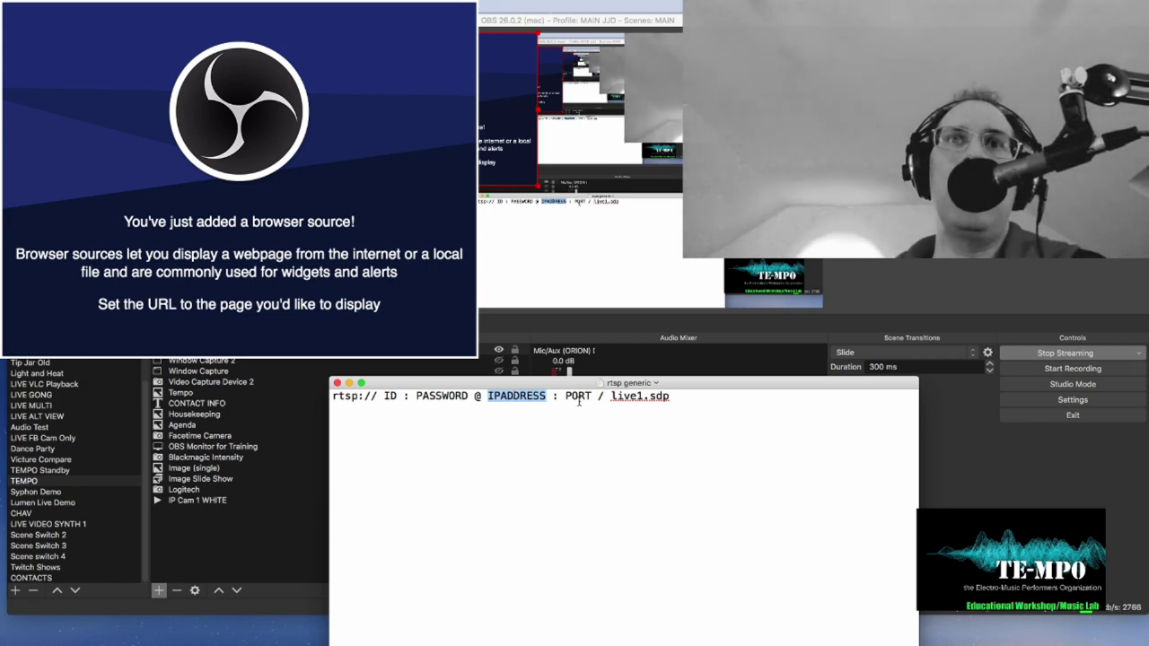
double_click(579, 396)
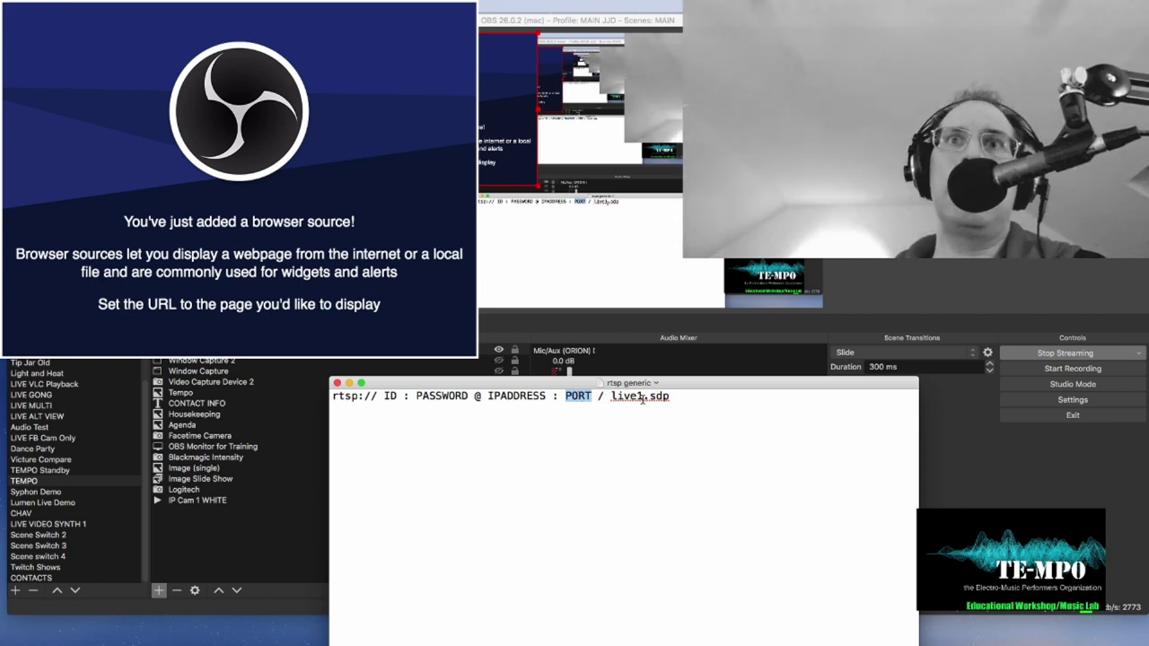
click(611, 396)
drag(611, 396, 676, 395)
drag(608, 396, 678, 396)
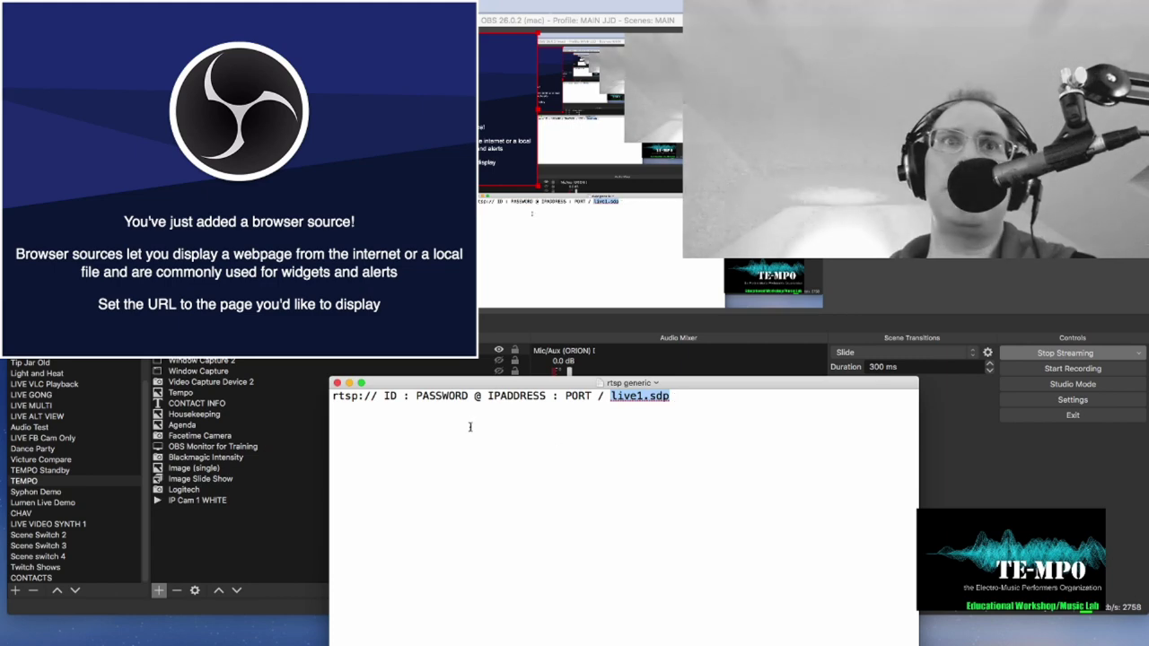
click(350, 384)
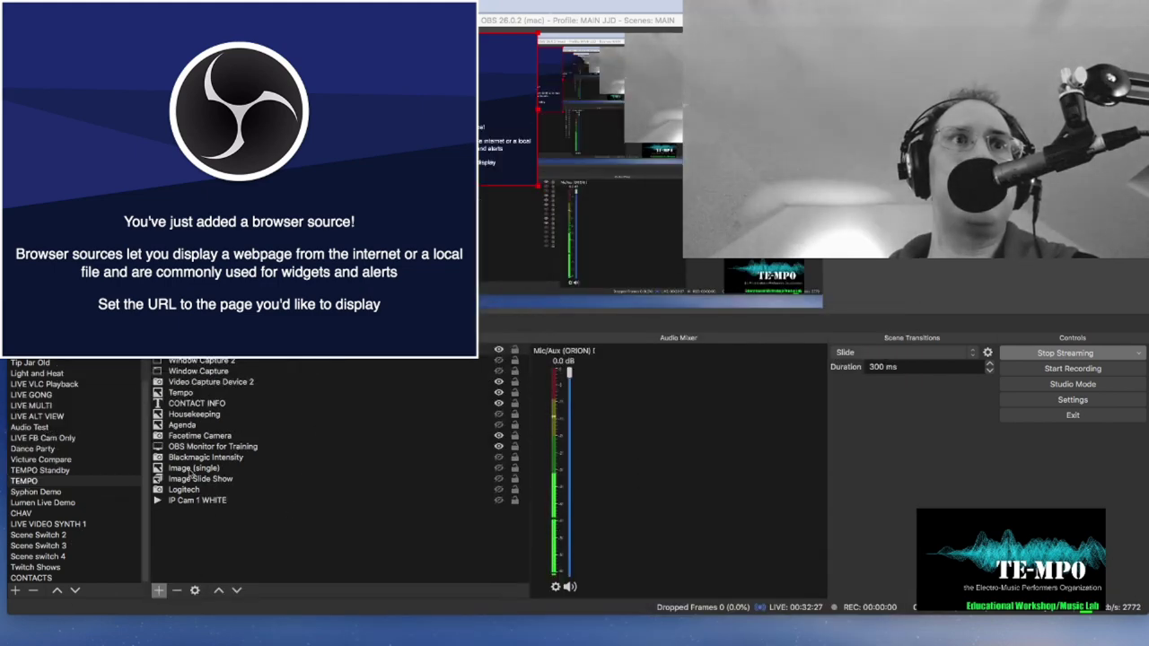
Show the IP Cam 1 WHITE source and hide the OBS Monitor for Training source in the TEMPO scene.
click(228, 501)
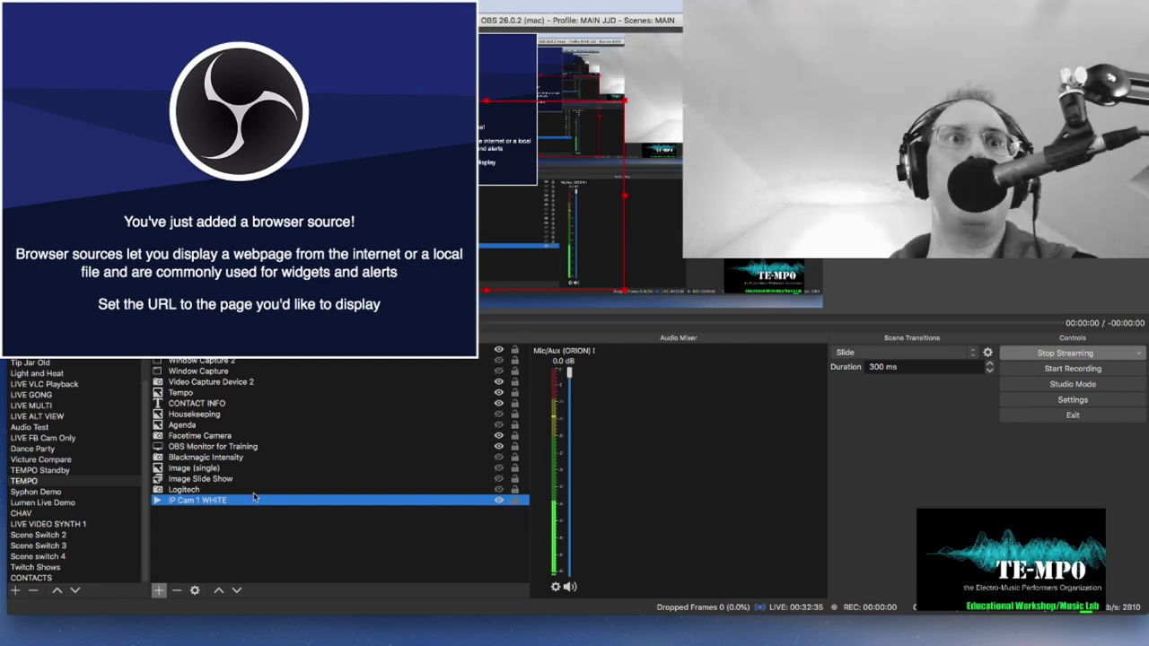
click(219, 447)
click(499, 447)
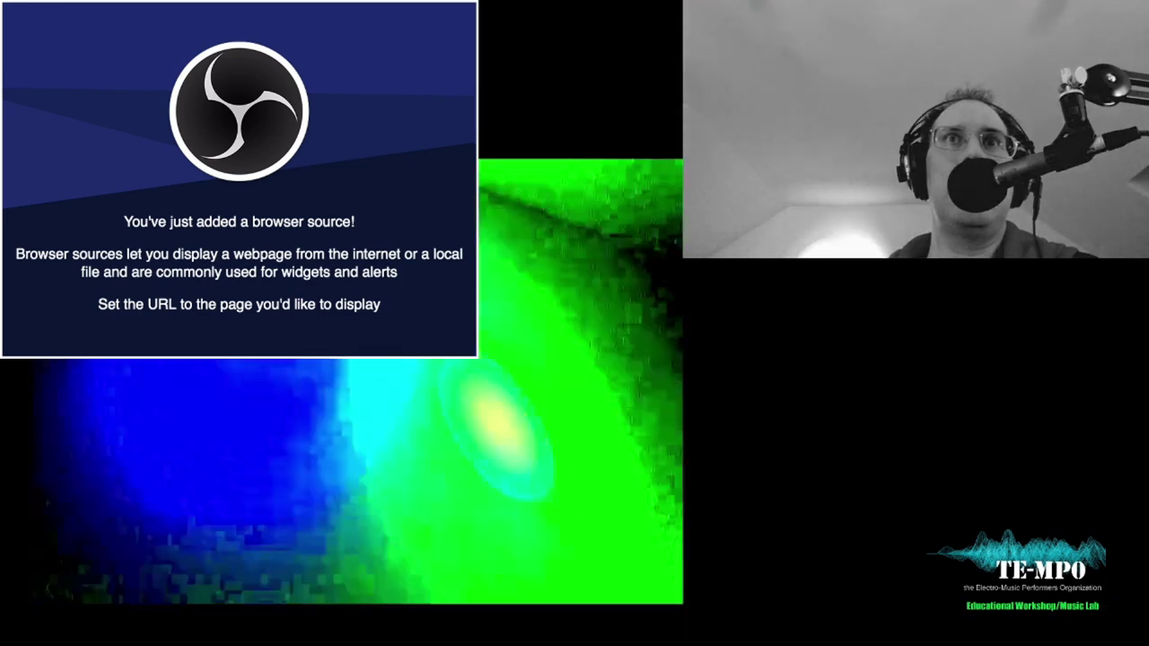
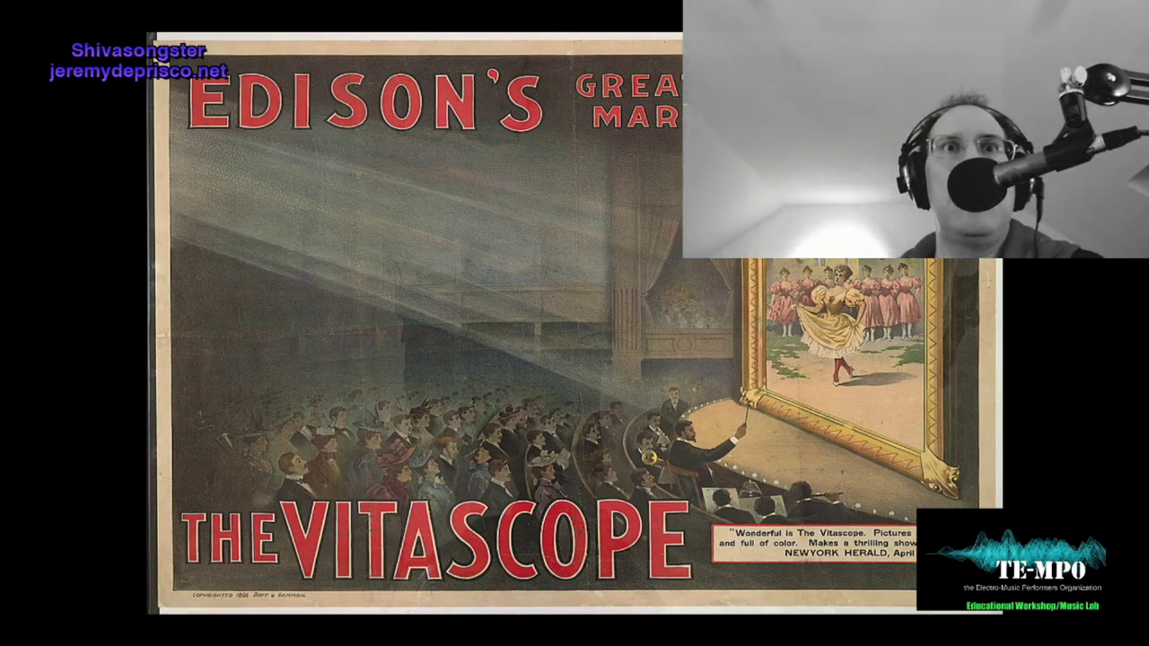
Make the OBS Monitor for Training source visible again and check the Image (single) source's properties without changing them.
click(500, 458)
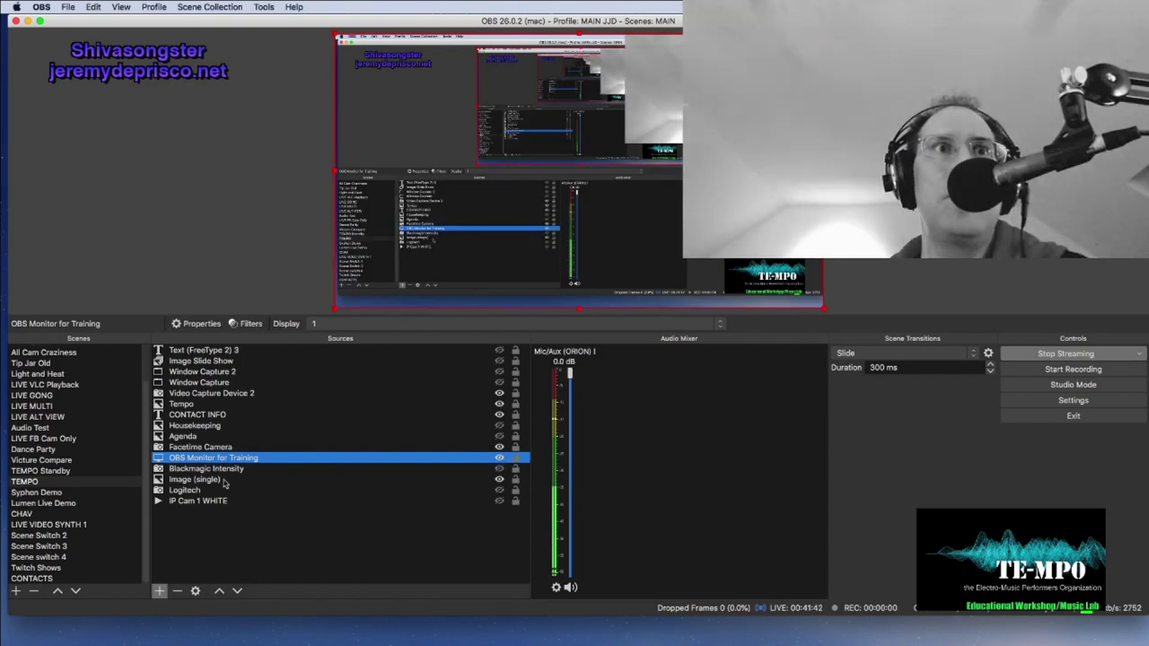
click(253, 482)
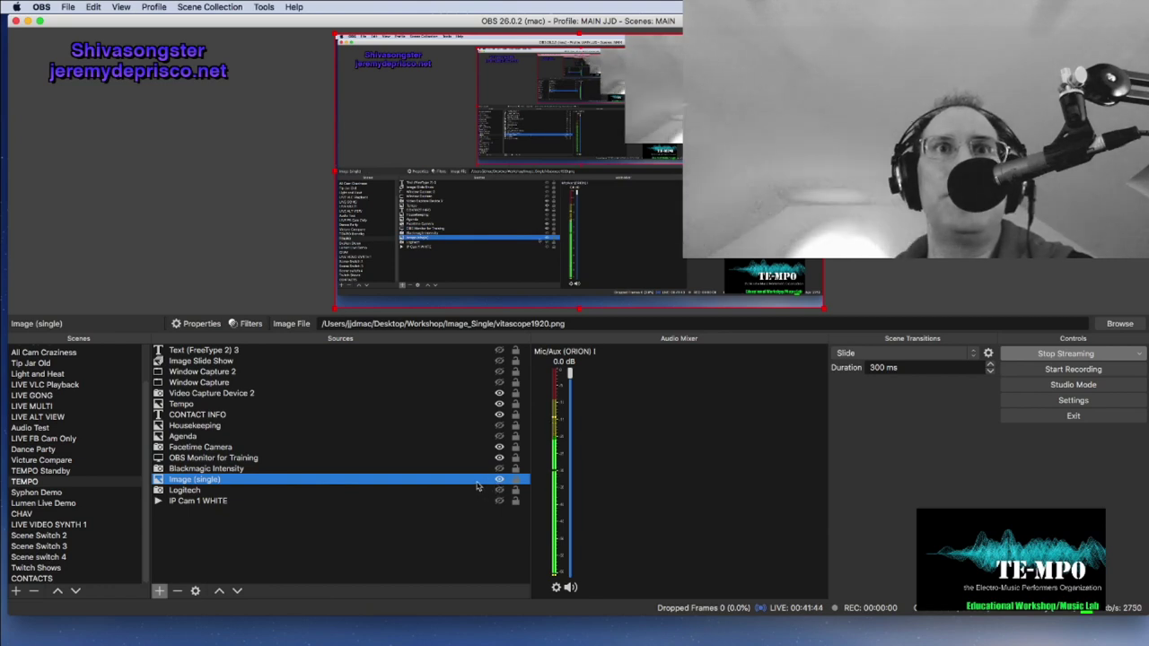
double_click(468, 483)
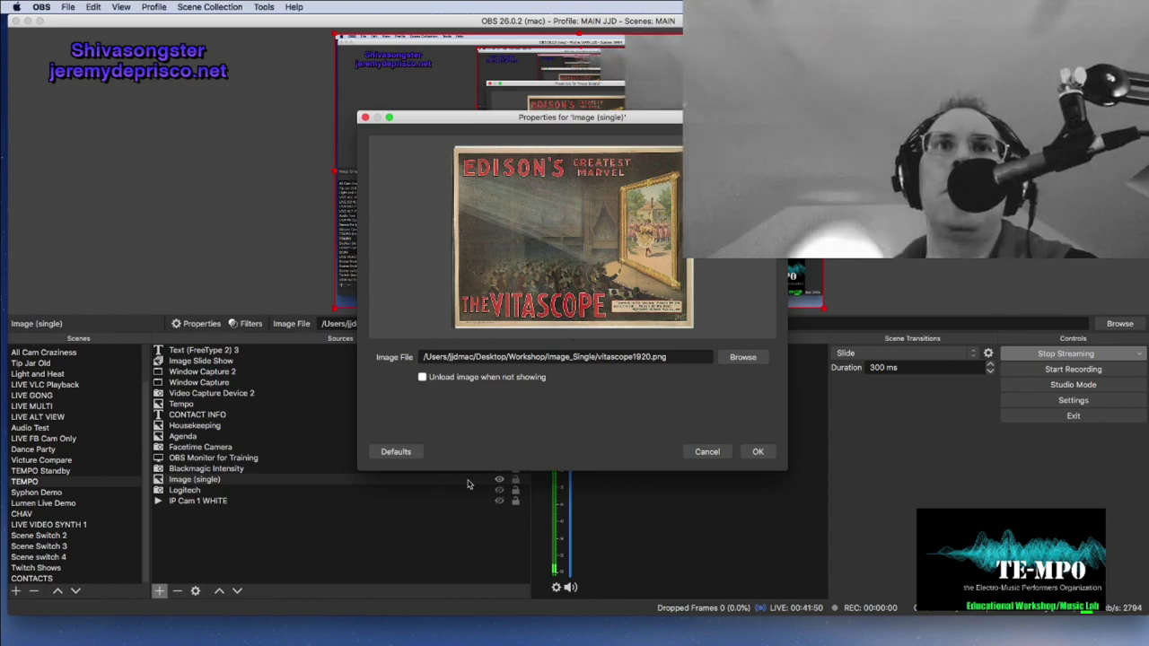
click(697, 453)
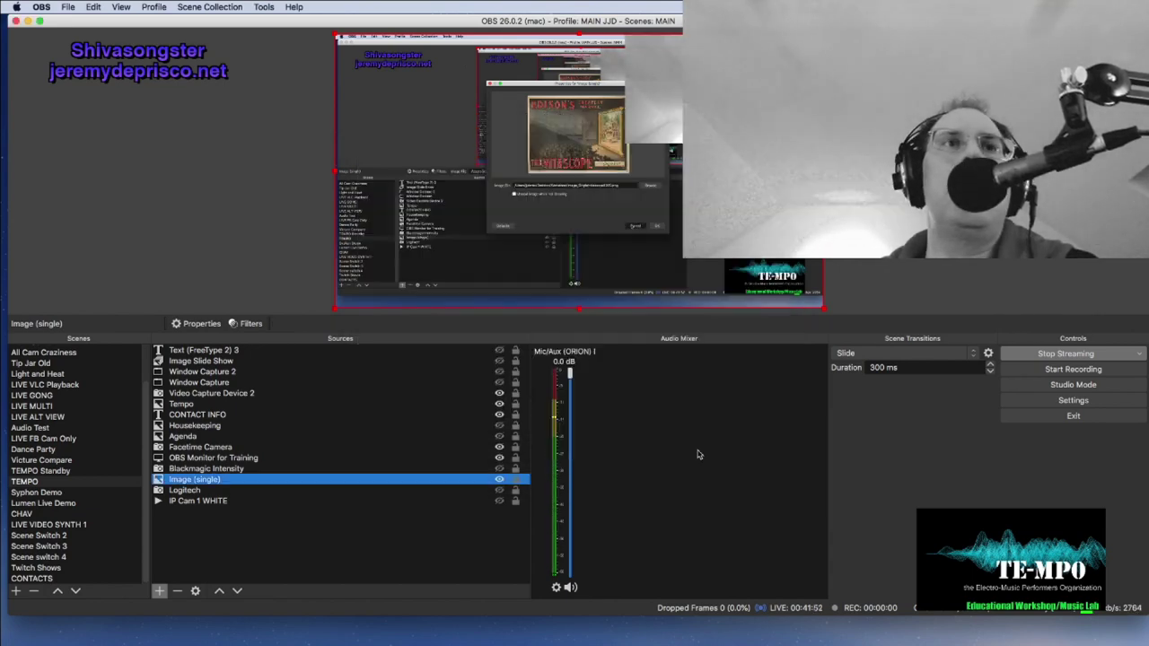
Review the Image Slide Show properties without changing them and move that source above Text (FreeType 2) 3 in the source list.
double_click(231, 362)
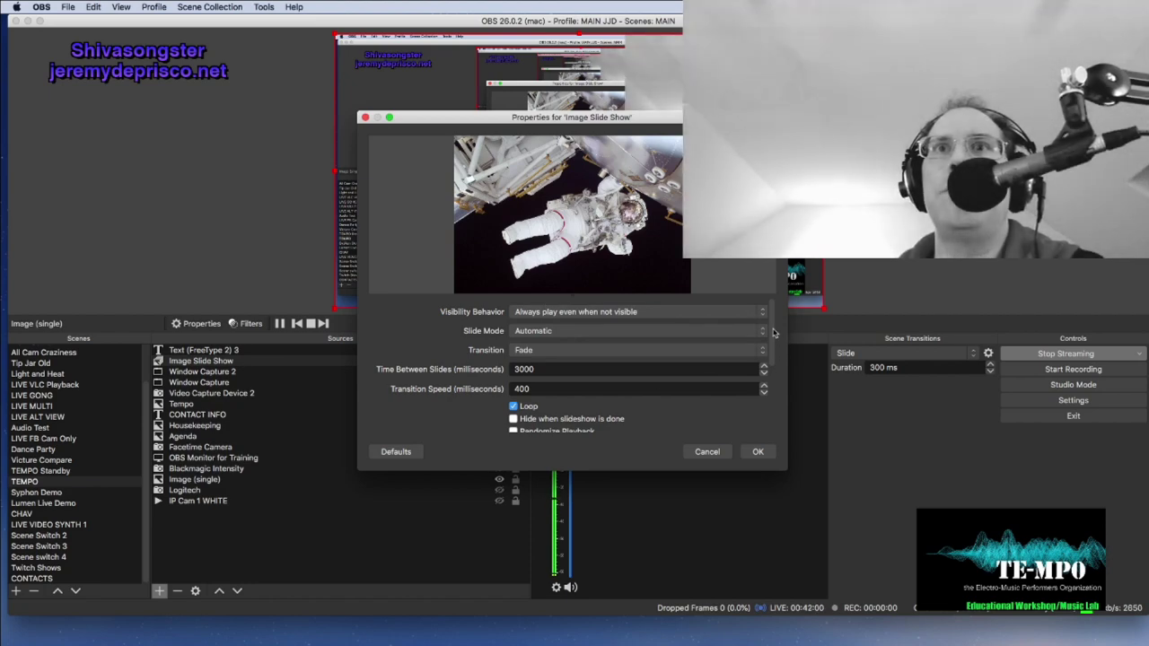
scroll(777, 368, down, 5)
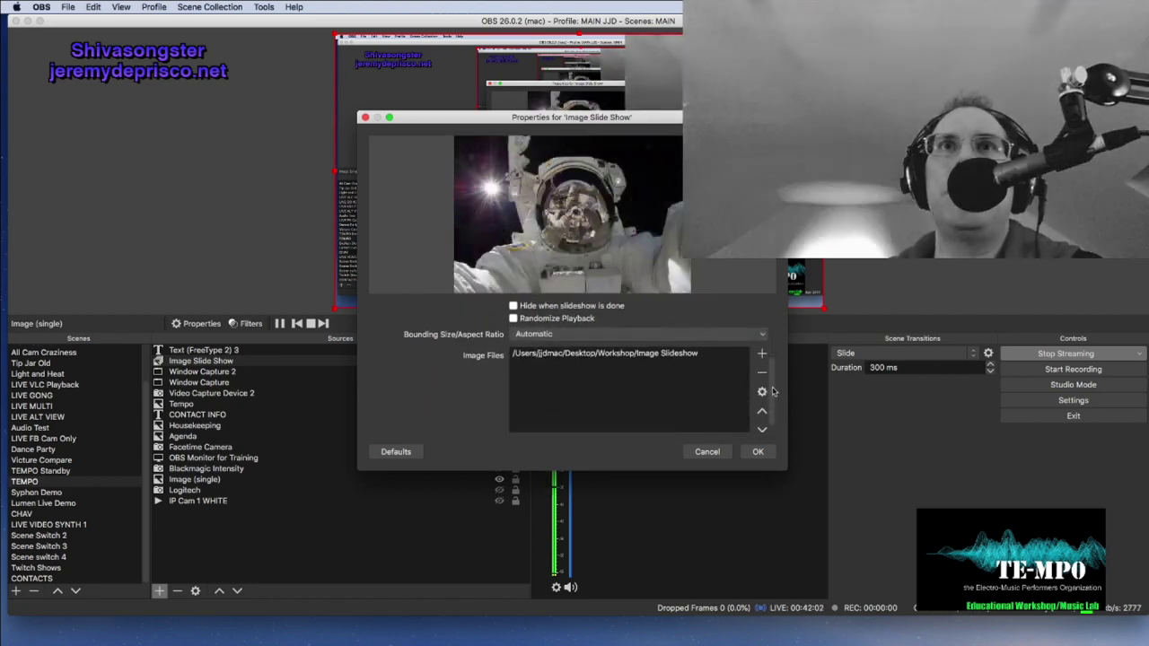
drag(774, 384, 770, 328)
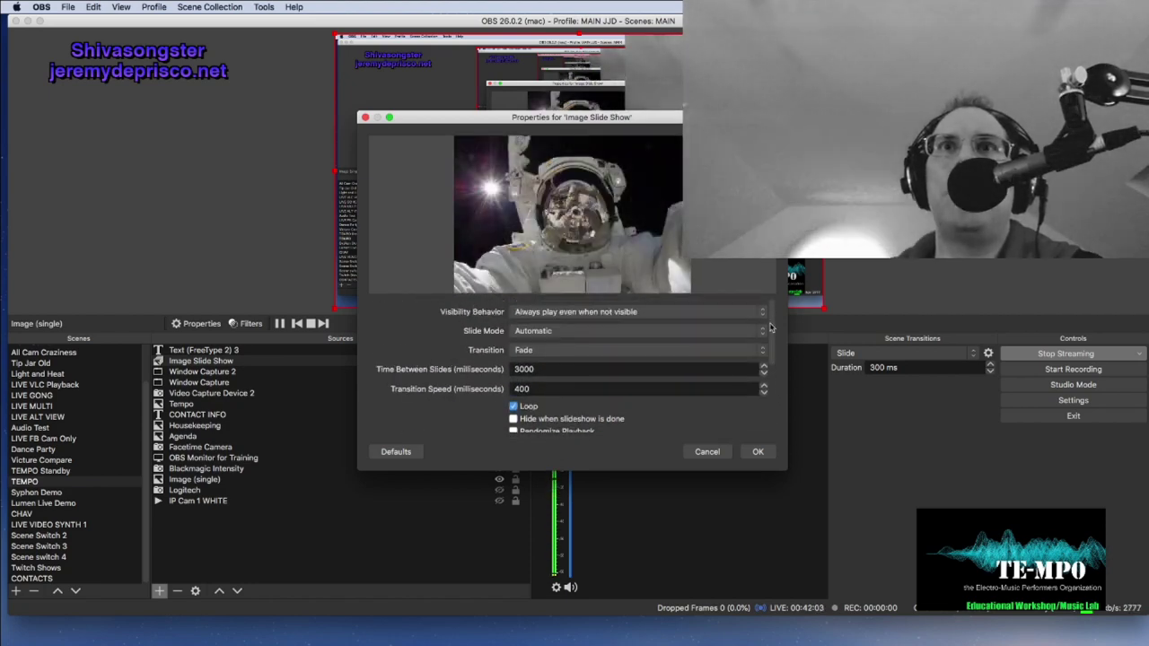
click(709, 452)
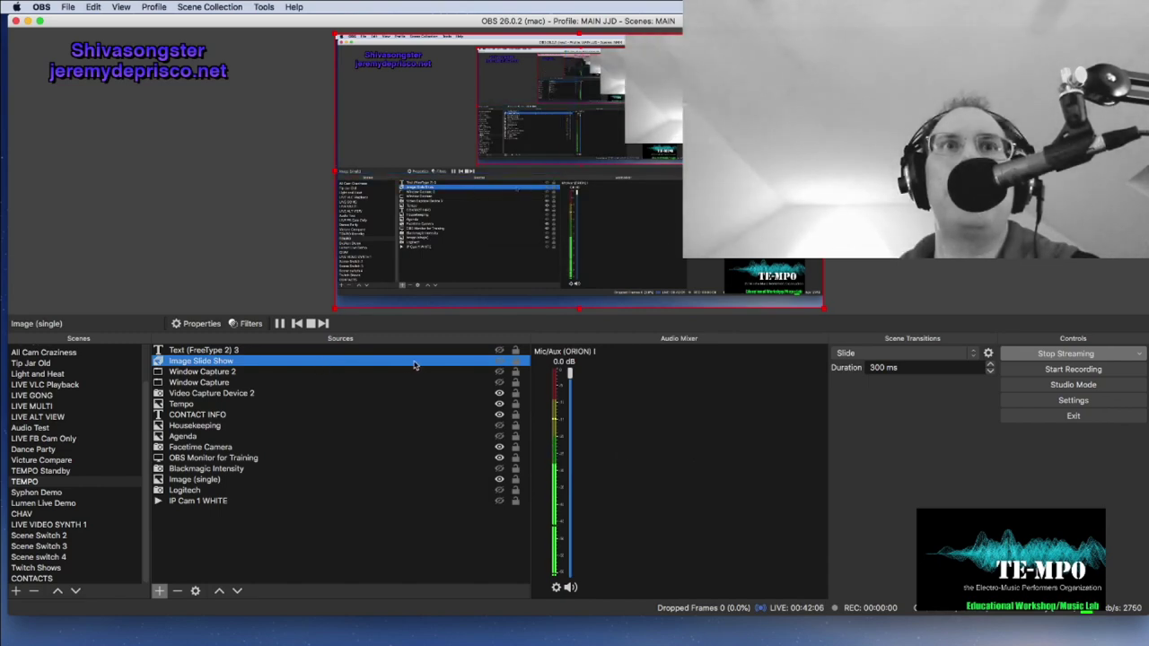
drag(403, 364, 405, 349)
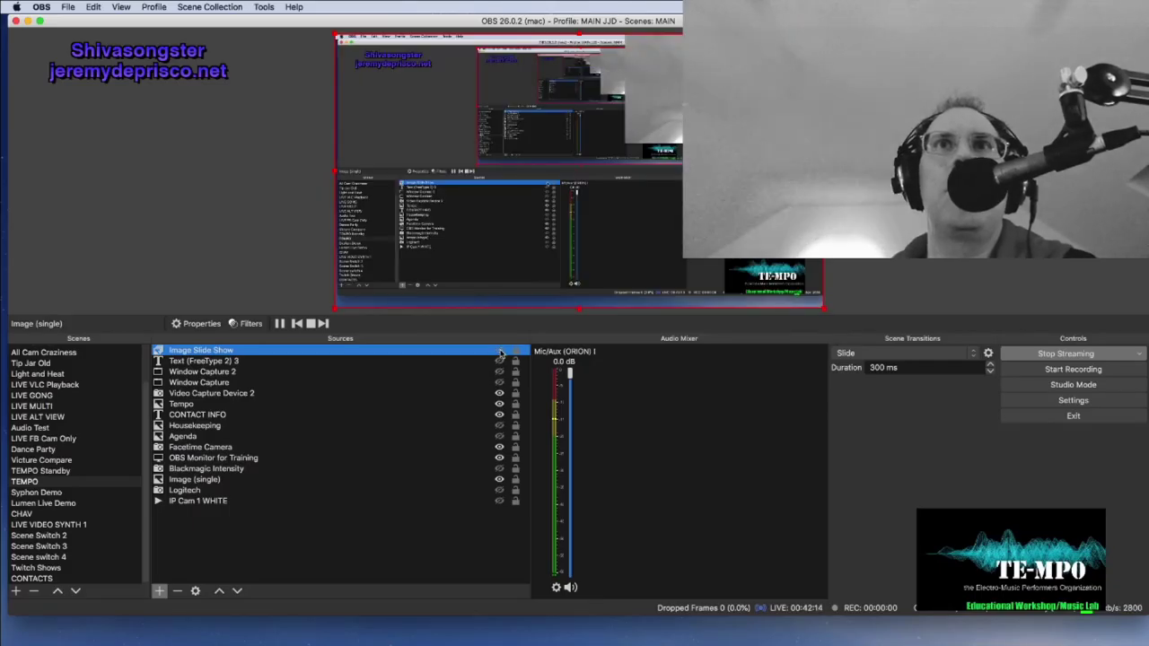
click(500, 361)
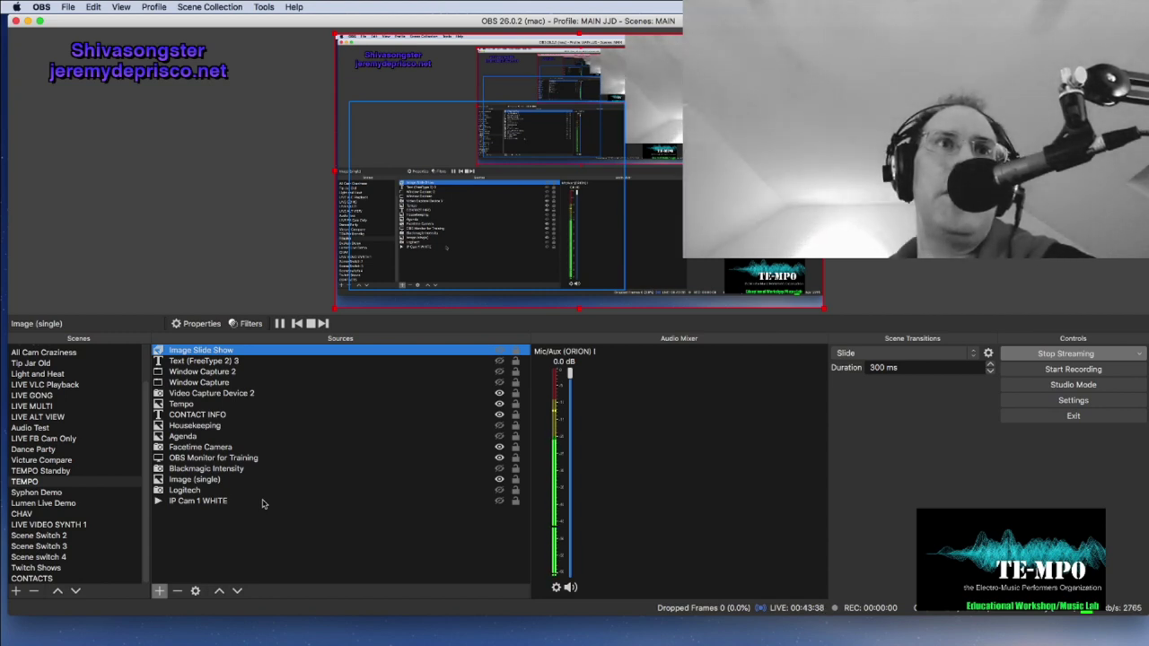
Add a new Media Source to the TEMPO scene under its default name.
click(161, 591)
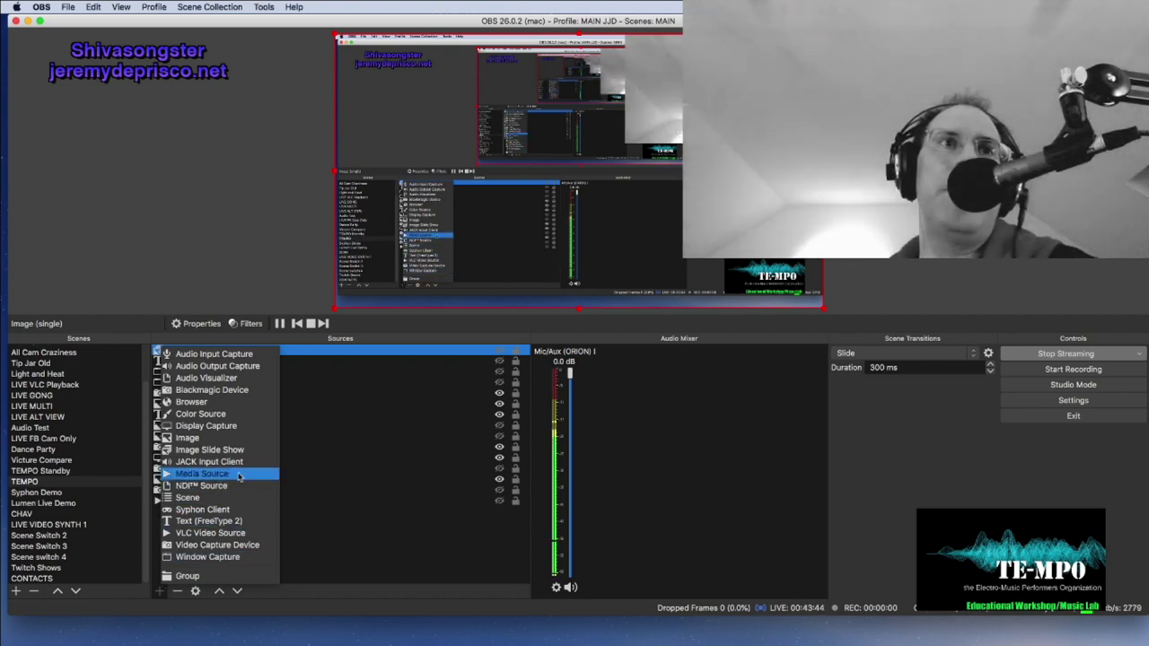
click(191, 474)
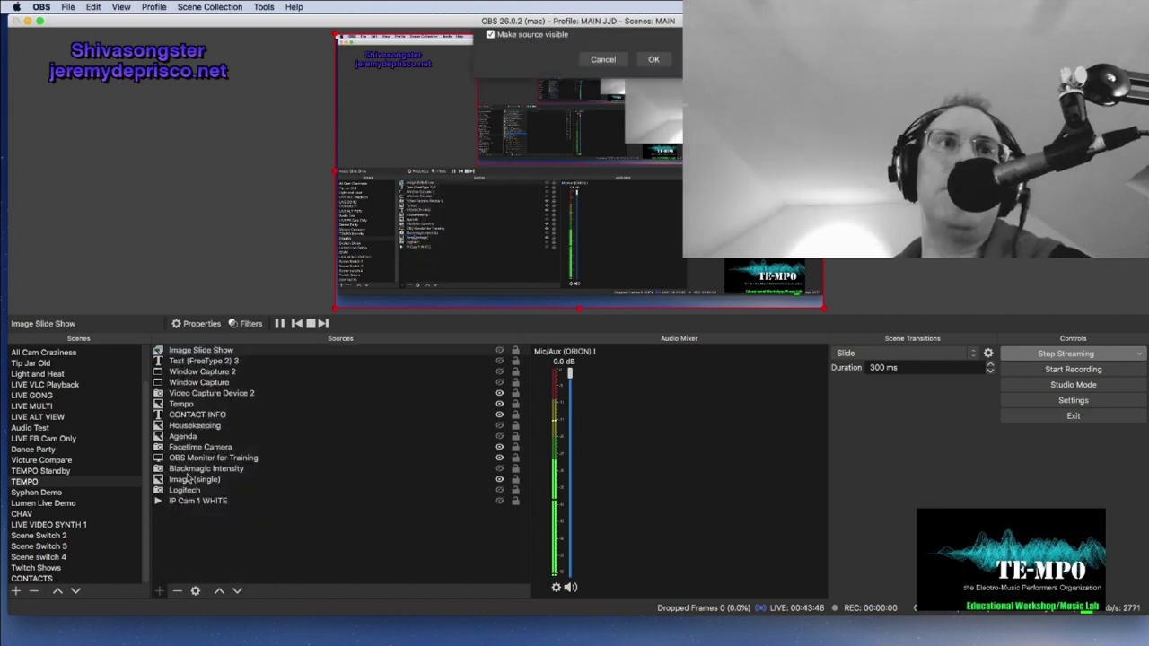
key(Return)
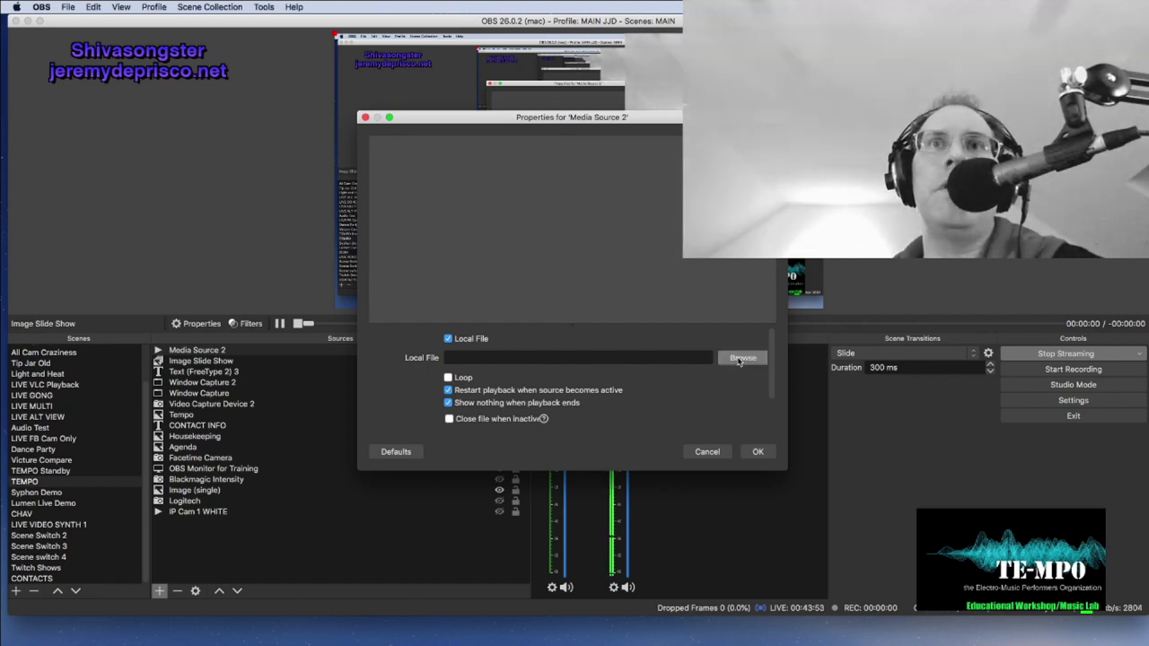
Load Corona_4m_T1.mp4 from MagicMusVisualize/Corona on the 2TBSamsung drive into Media Source 2, and hide that source after it has played.
click(739, 359)
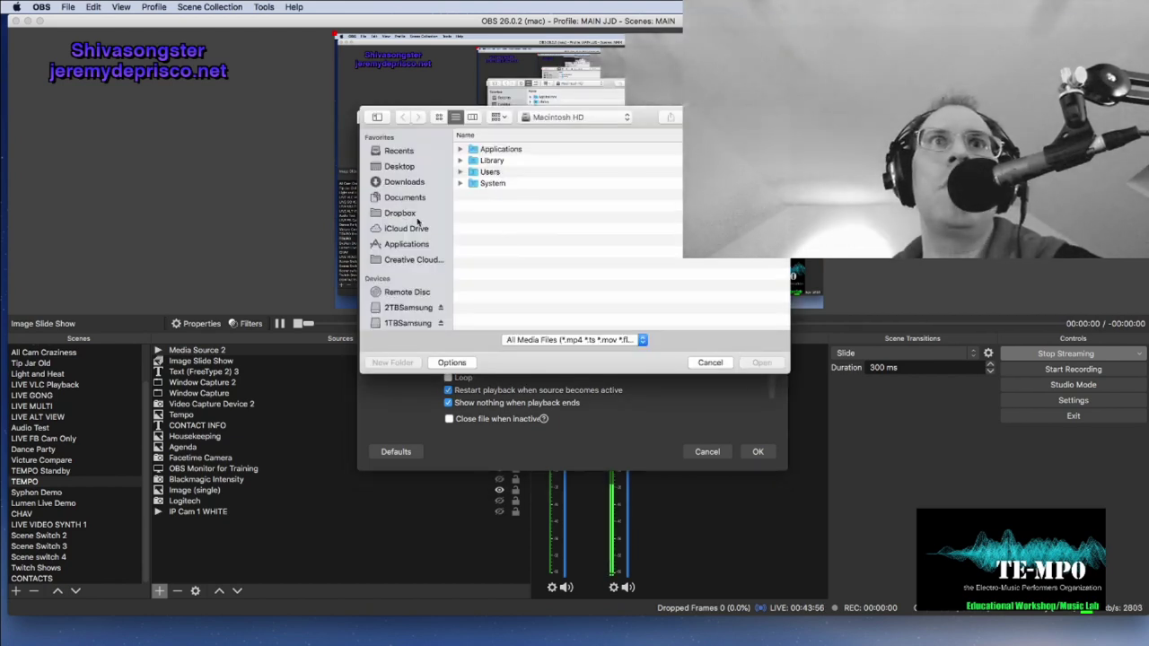
click(408, 308)
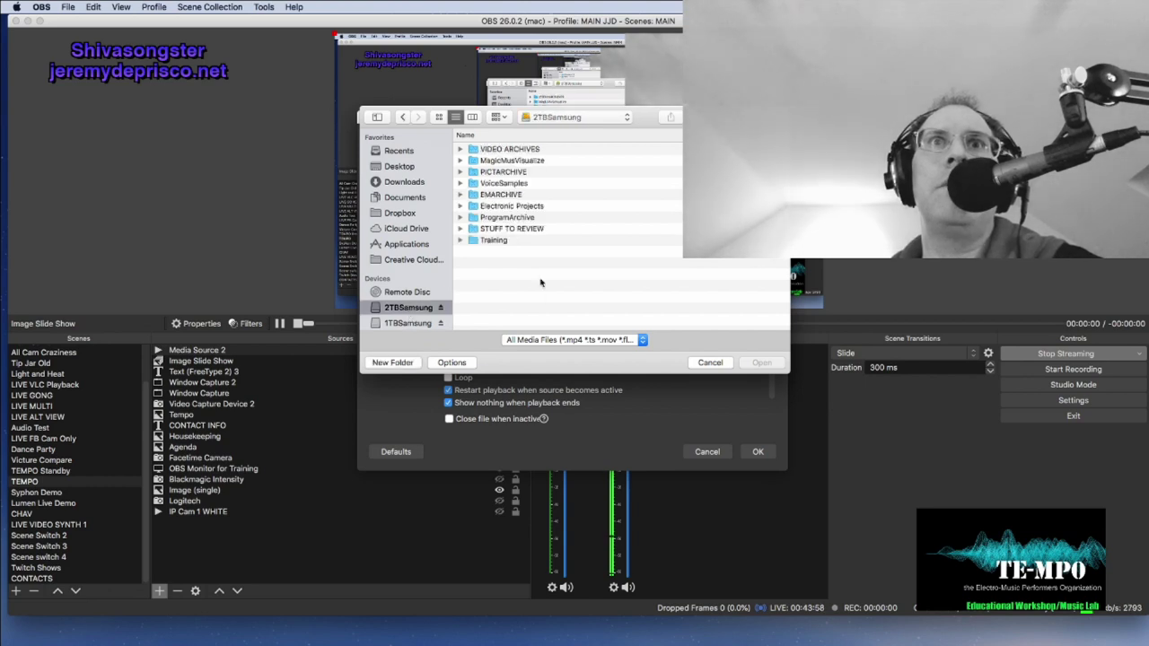
double_click(517, 162)
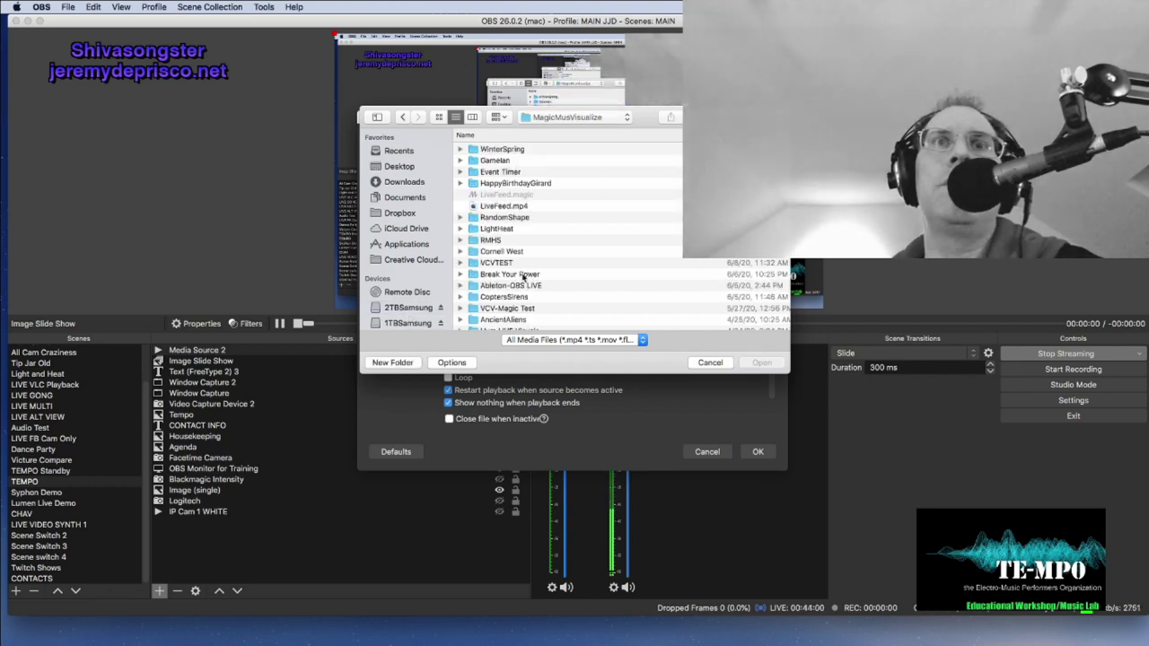
scroll(543, 284, down, 4)
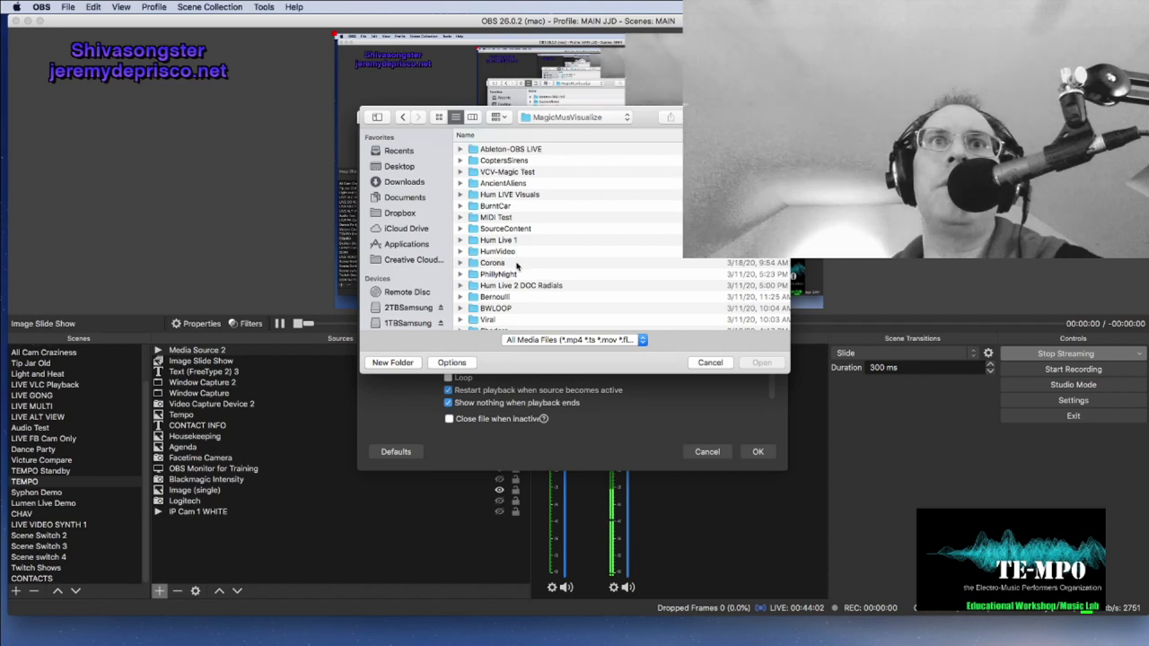
double_click(543, 266)
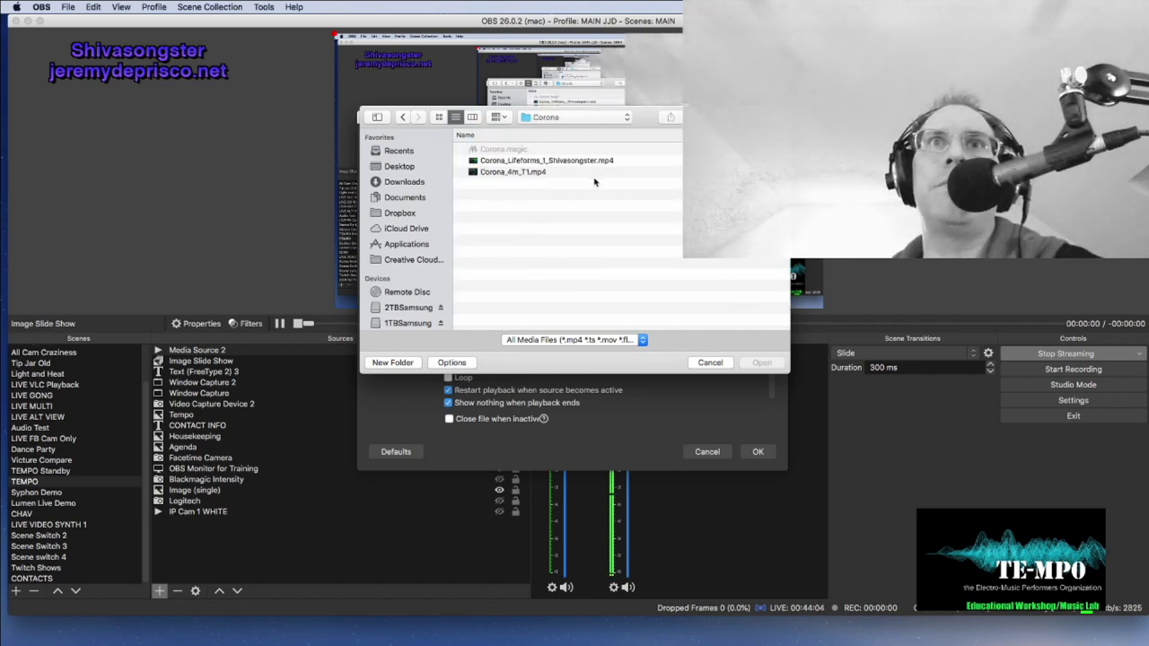
click(610, 173)
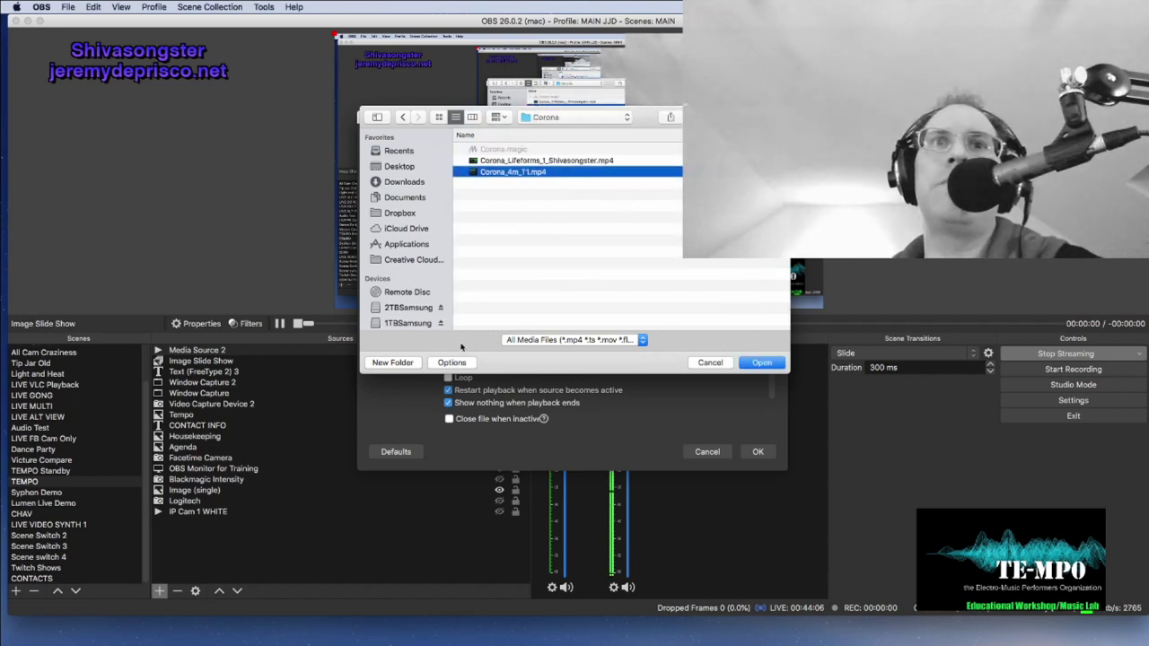
click(762, 363)
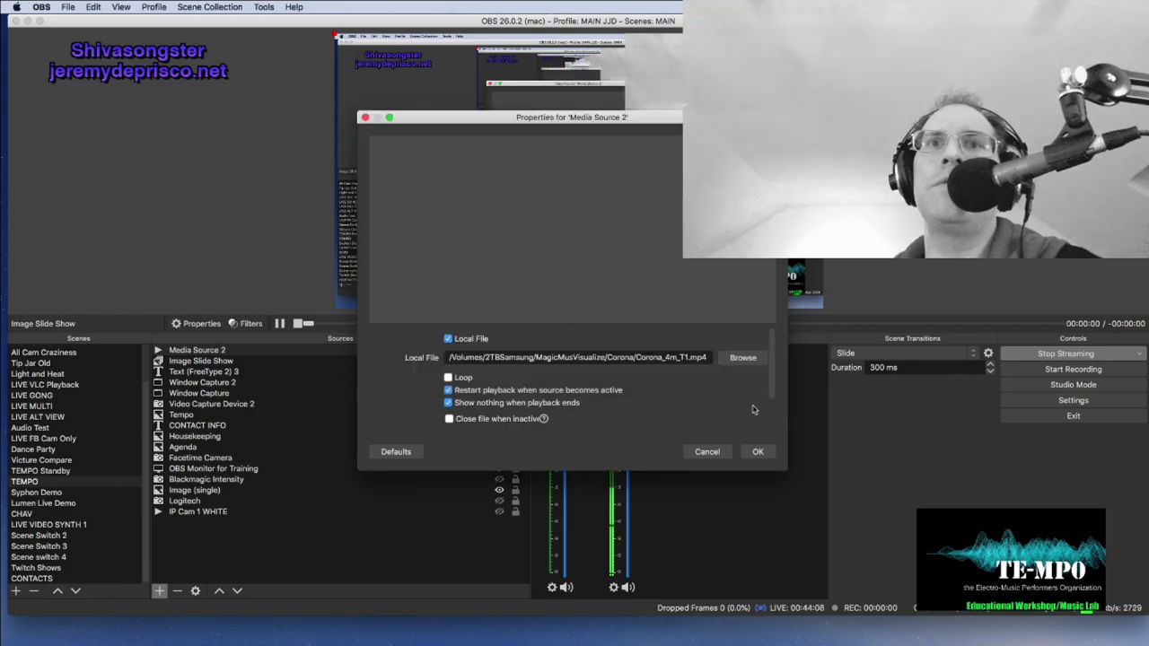
click(758, 452)
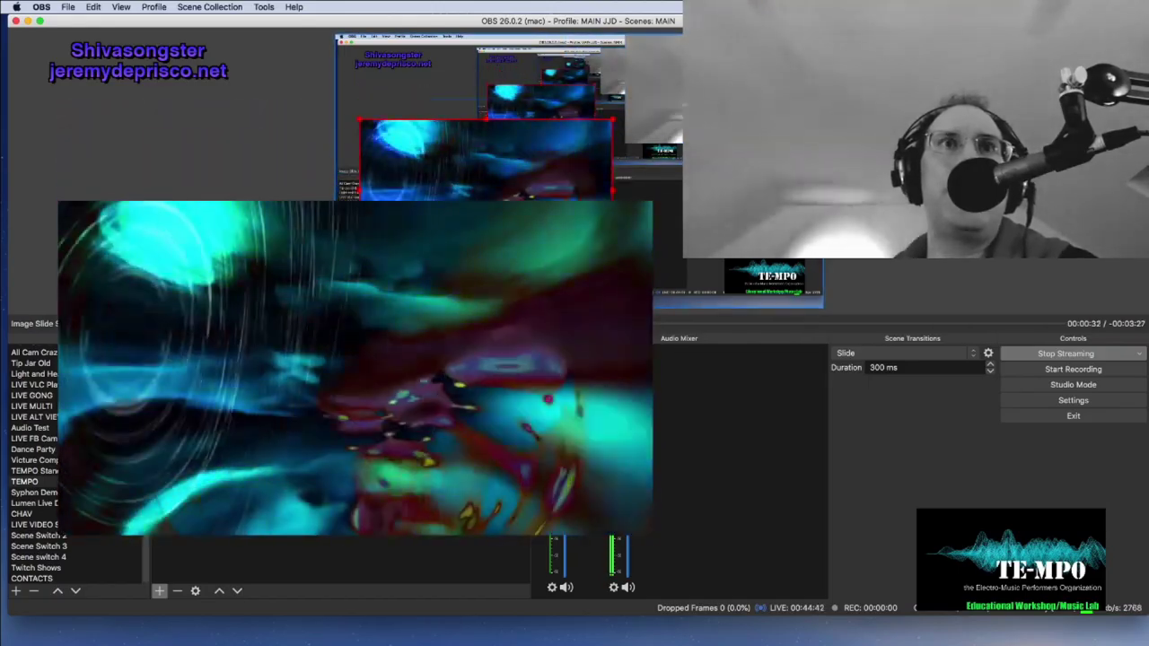
click(500, 352)
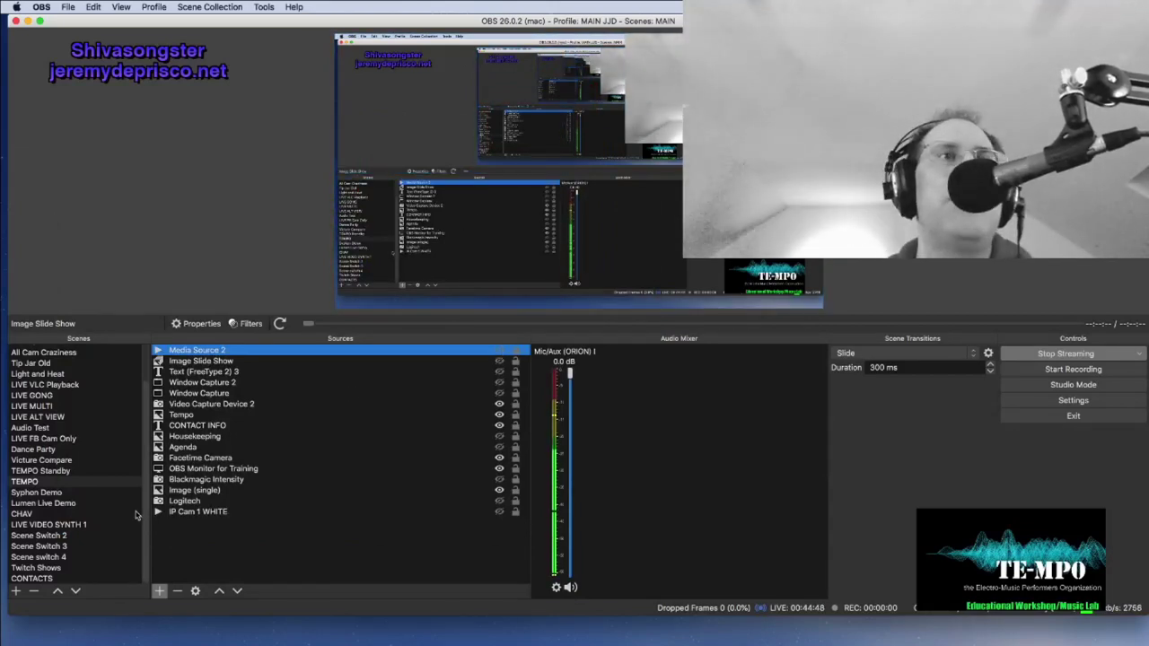
Show the Syphon Demo scene and the Lumen Live Demo scene.
click(52, 505)
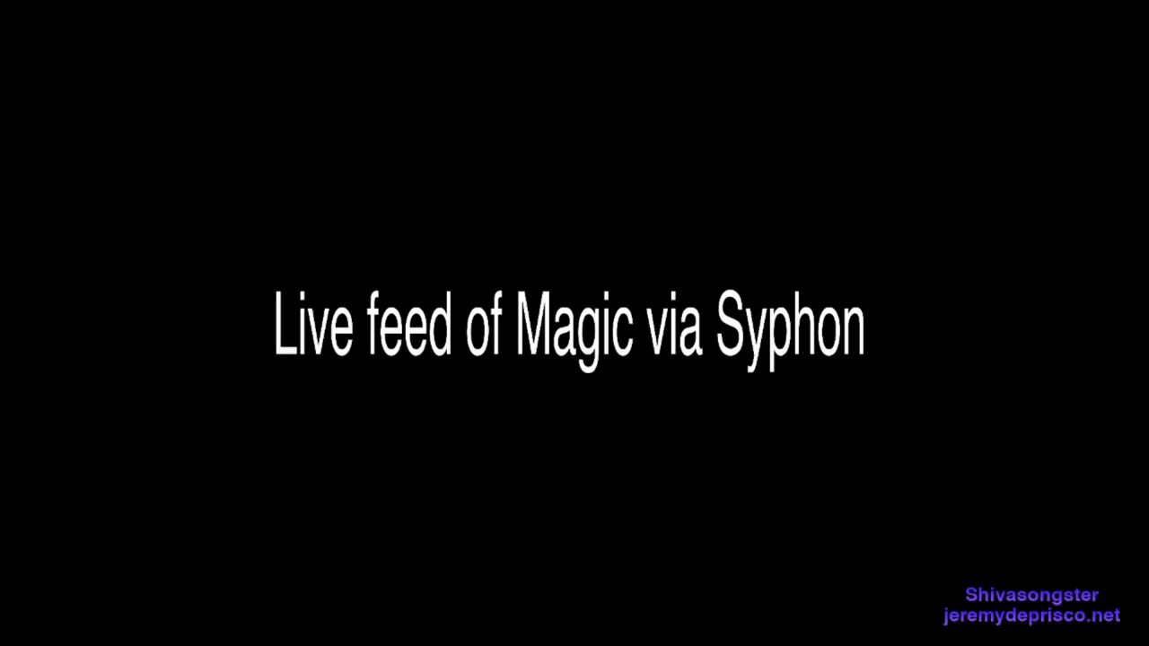
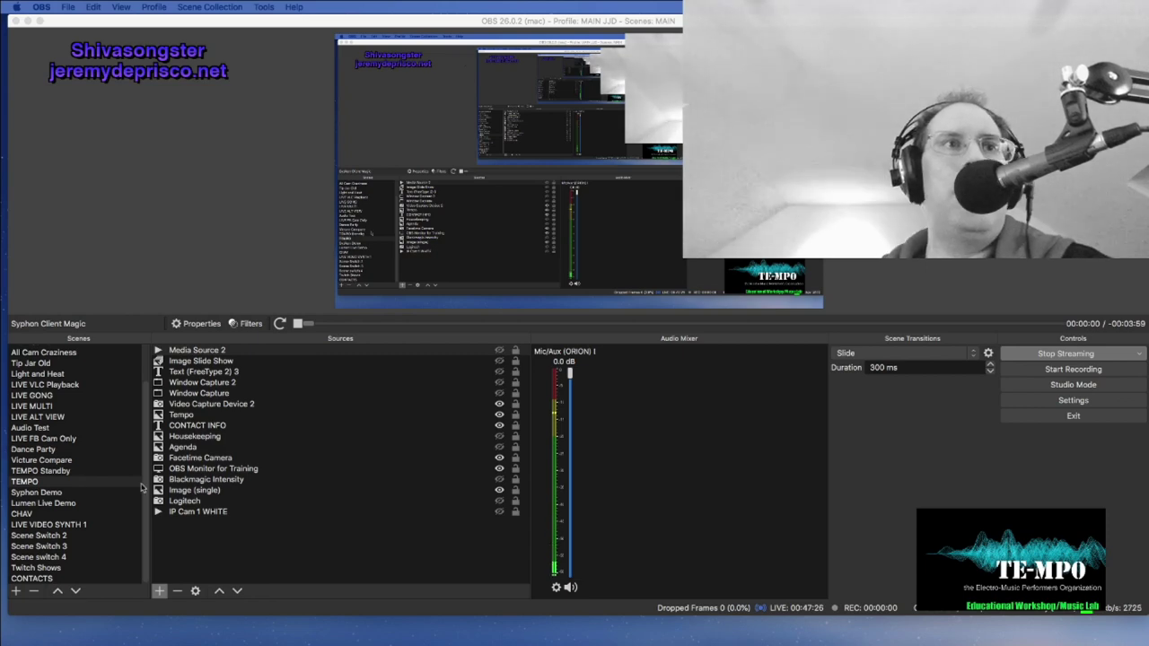
click(45, 504)
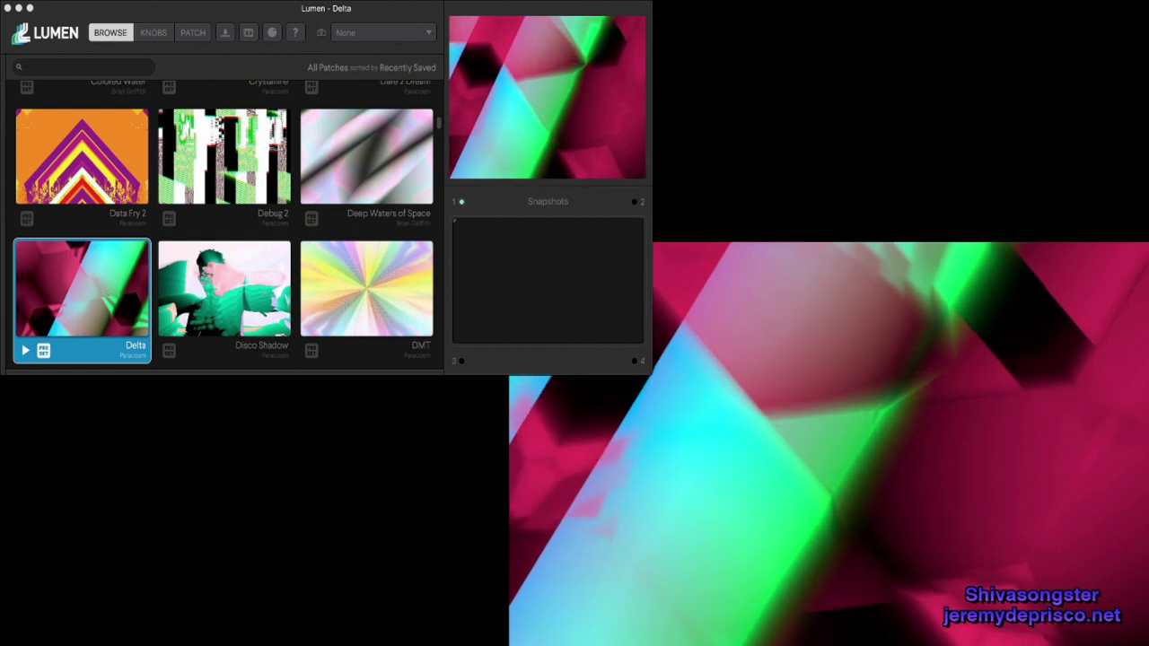
Switch to Lumen and raise the frequencies of Oscillator A and Oscillator B in the Delta patch.
click(153, 33)
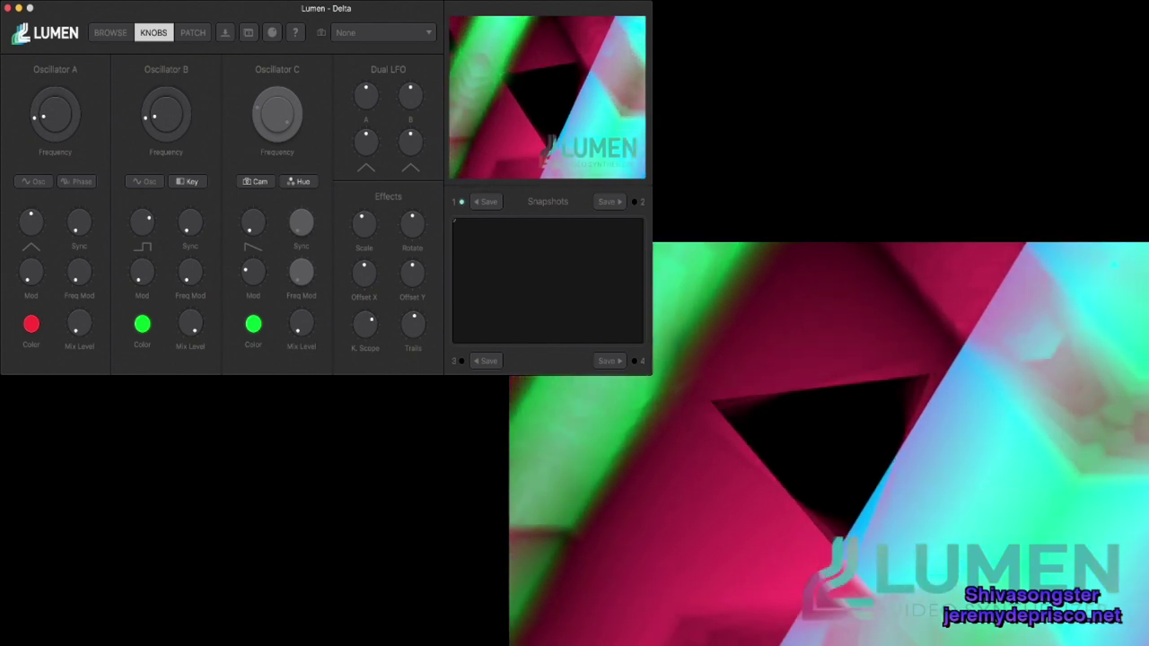
drag(55, 114, 55, 106)
drag(166, 114, 166, 110)
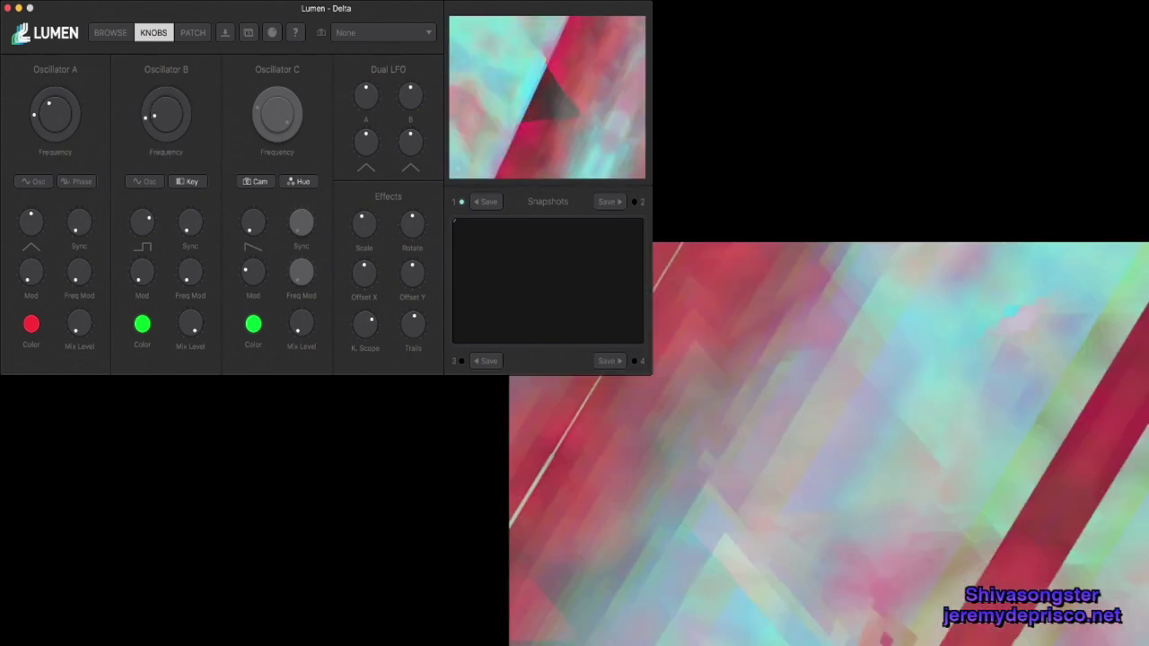
drag(166, 110, 166, 119)
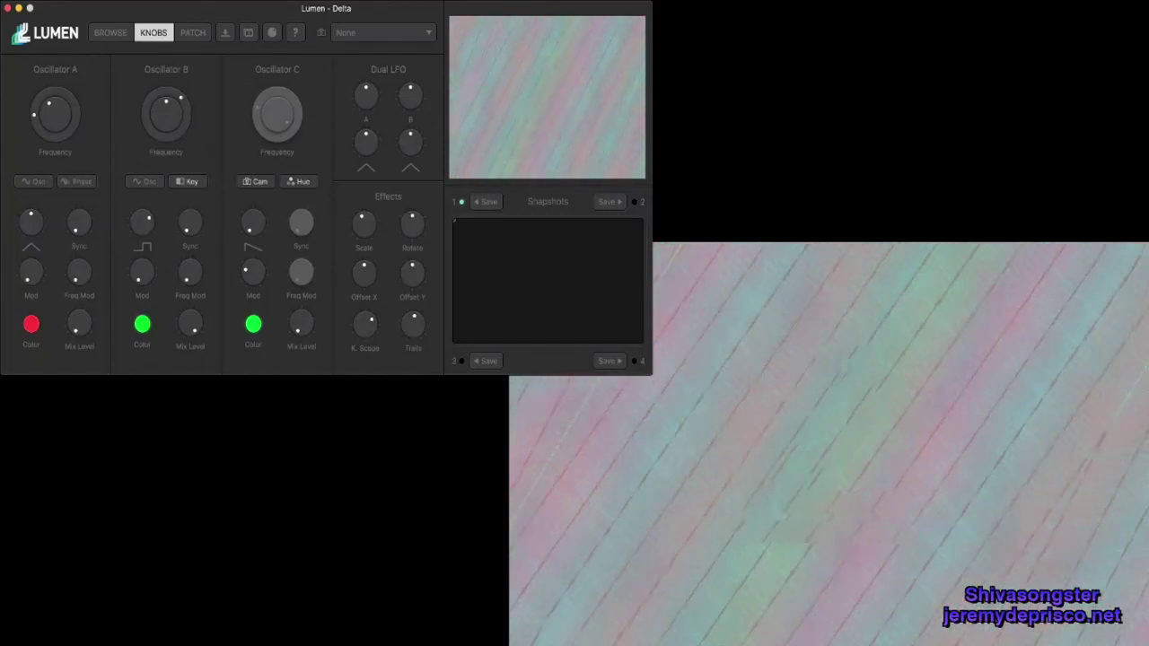
Load the Boy Games preset from Lumen's patch library and display its patch cable connections.
click(111, 32)
scroll(225, 224, down, 3)
scroll(224, 225, down, 5)
scroll(224, 224, up, 3)
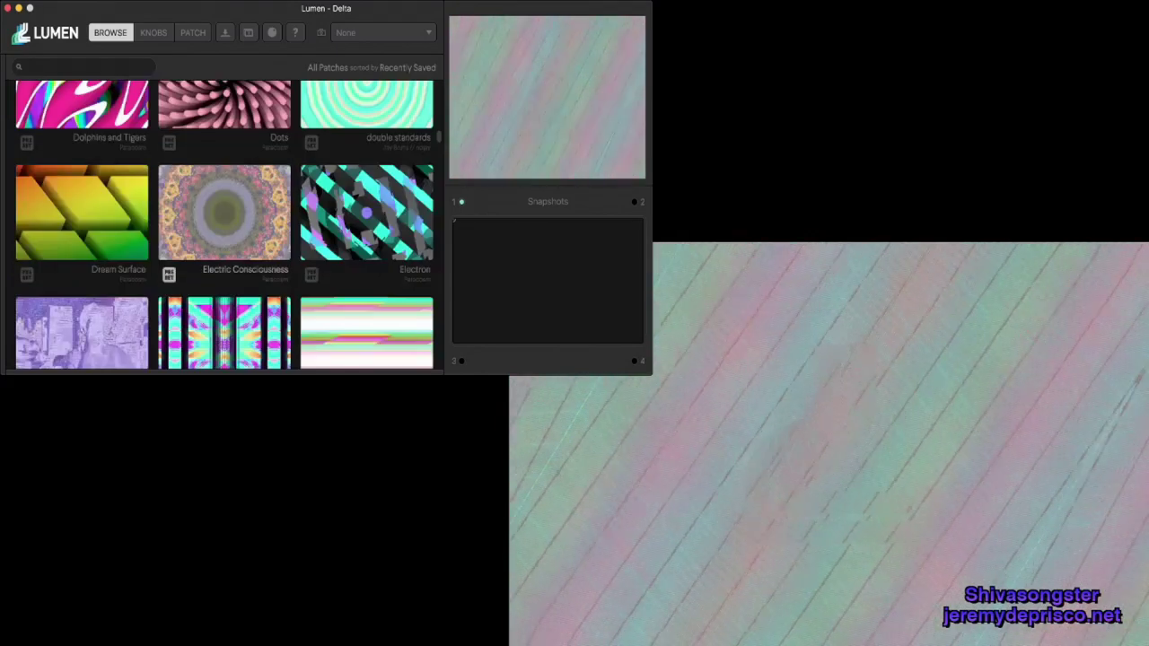
scroll(225, 224, up, 3)
scroll(225, 225, down, 5)
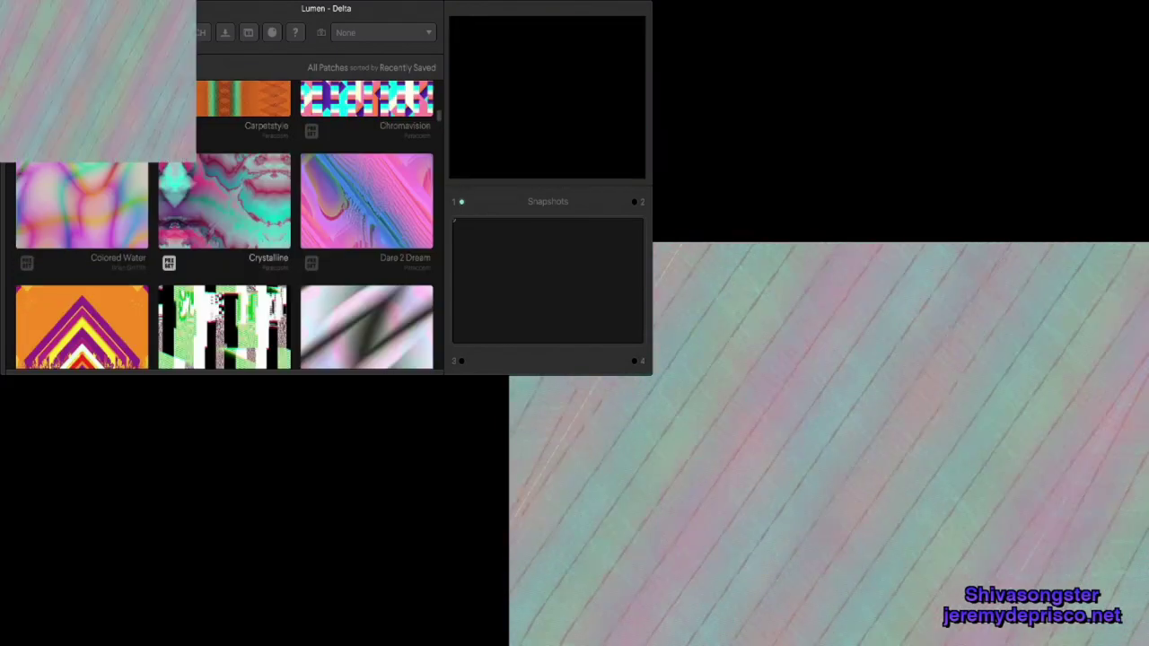
scroll(225, 224, up, 5)
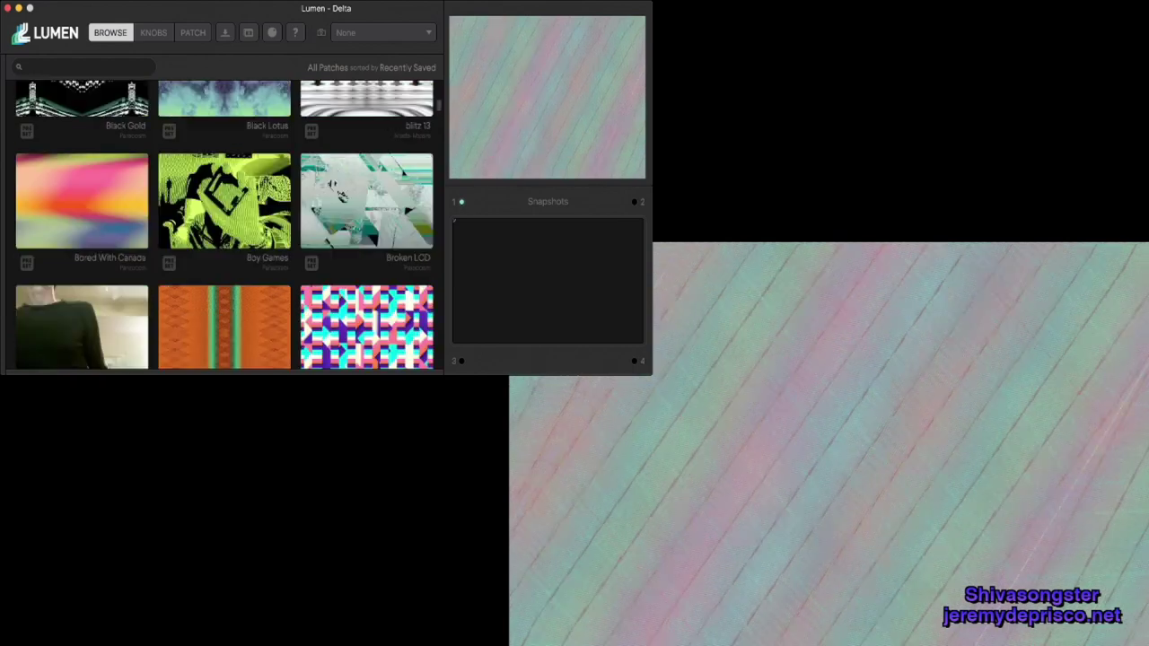
scroll(224, 225, up, 2)
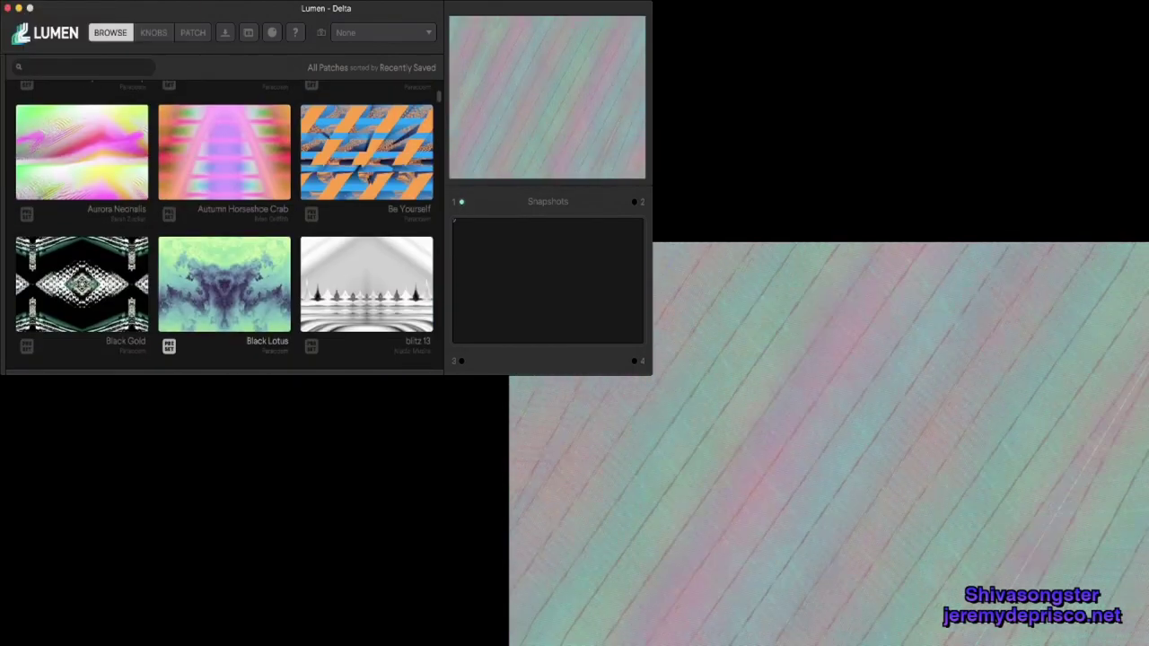
click(224, 323)
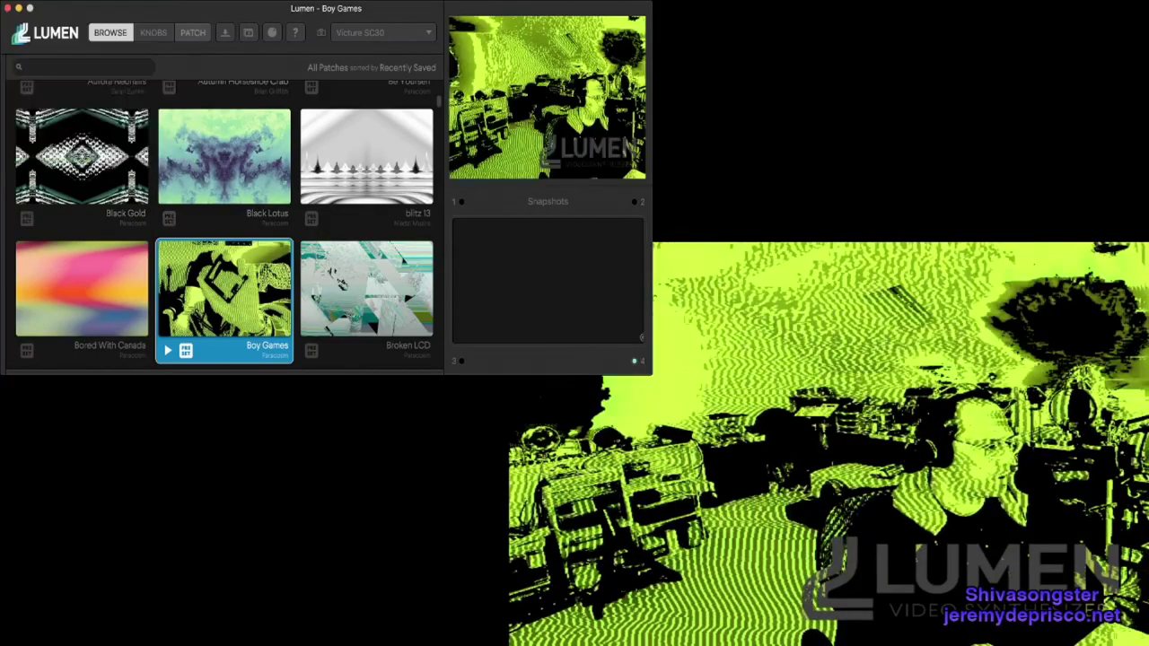
click(192, 33)
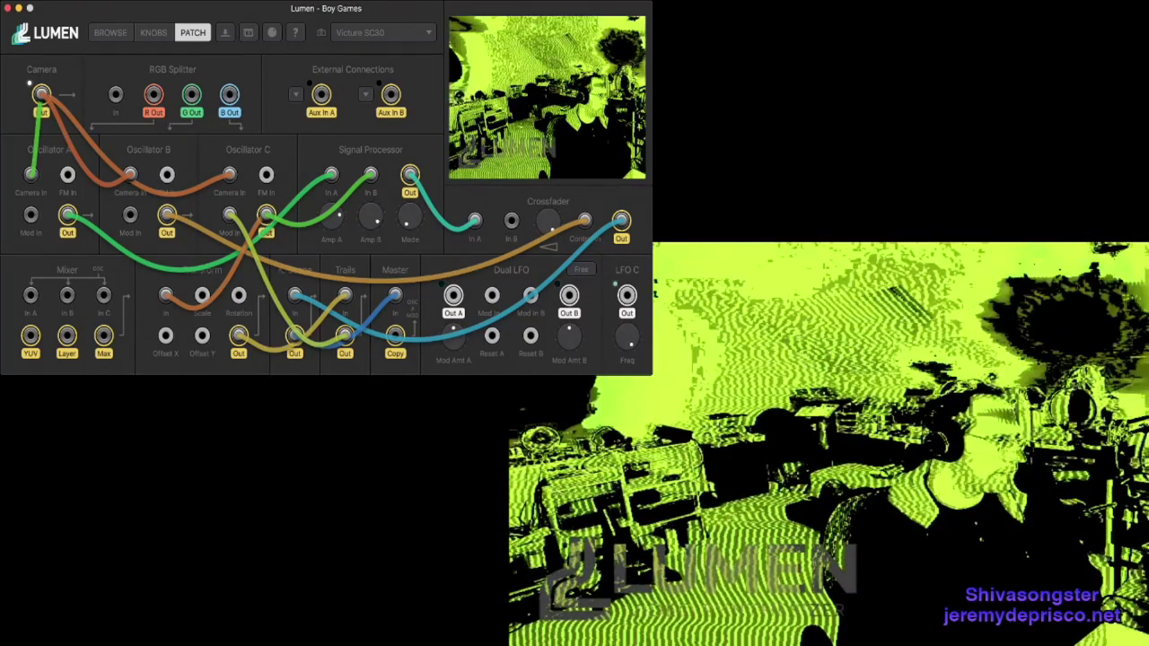
Return to the TEMPO scene in OBS and review the available source types without adding one.
click(85, 484)
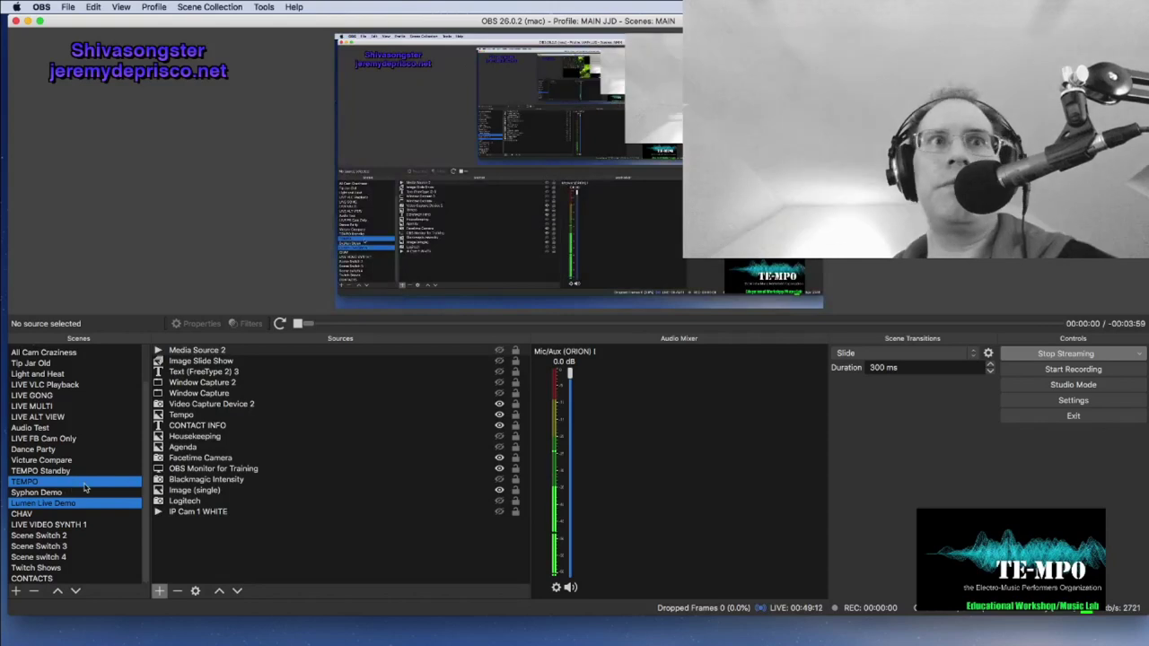
click(159, 591)
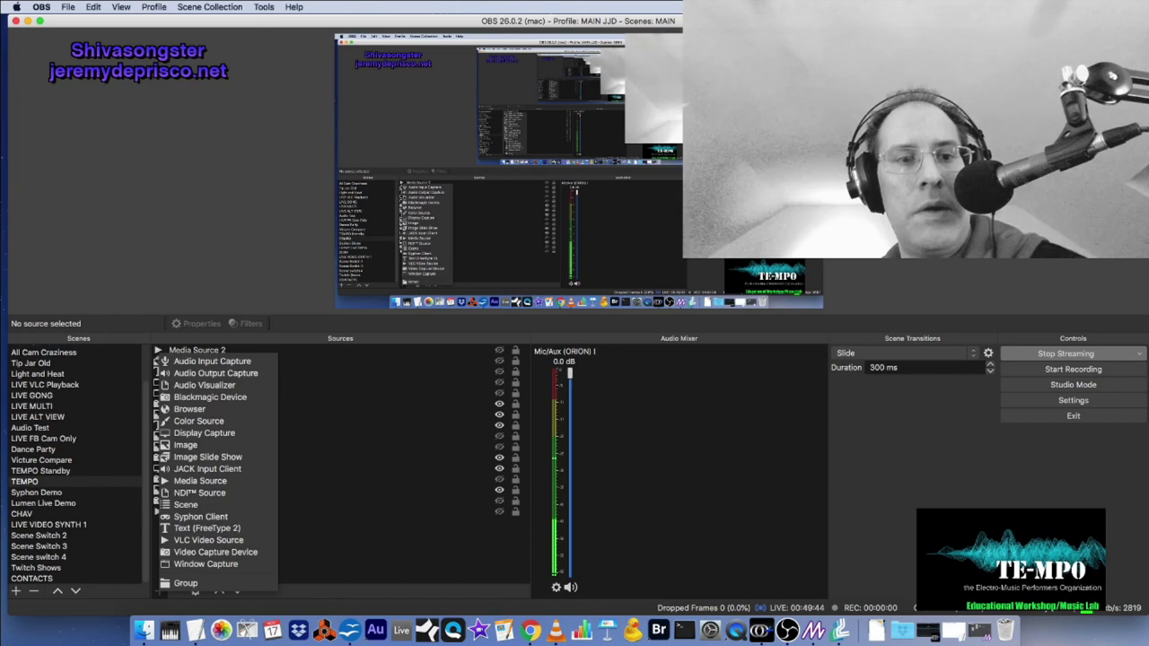
key(Escape)
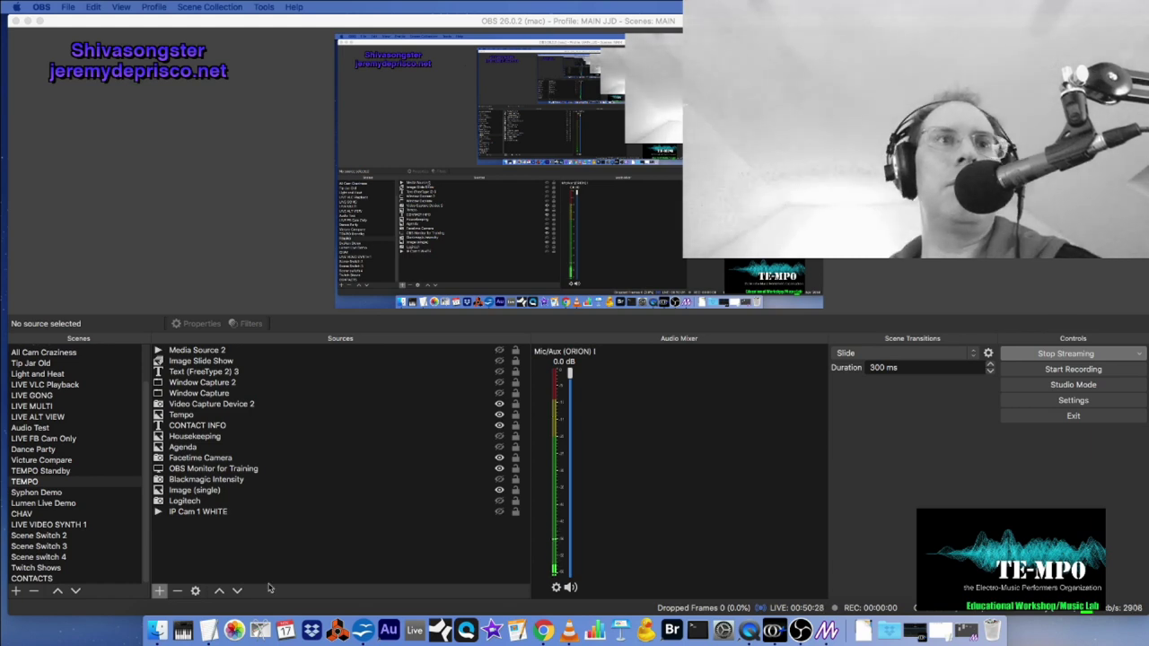
click(206, 571)
click(159, 591)
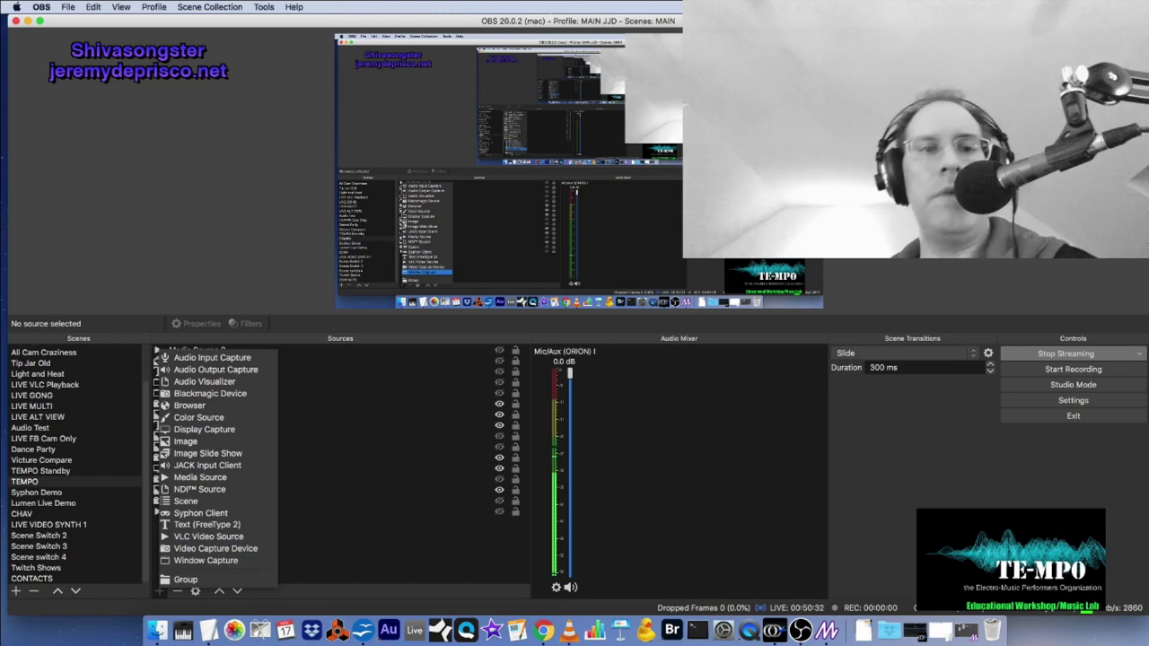
key(Escape)
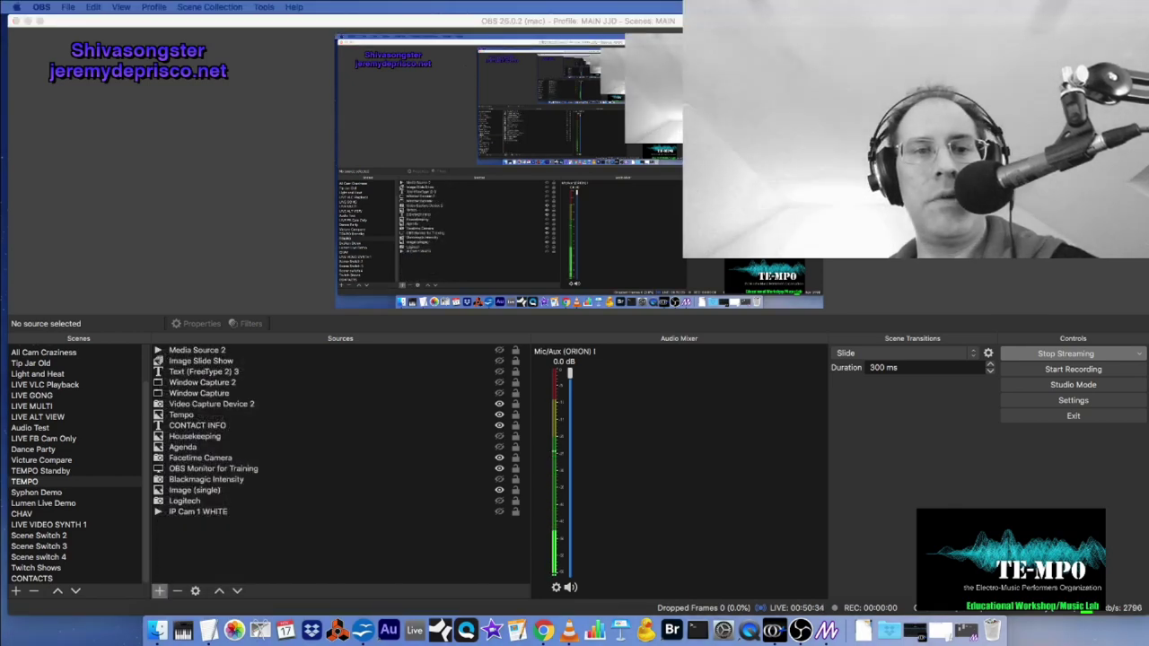
click(296, 572)
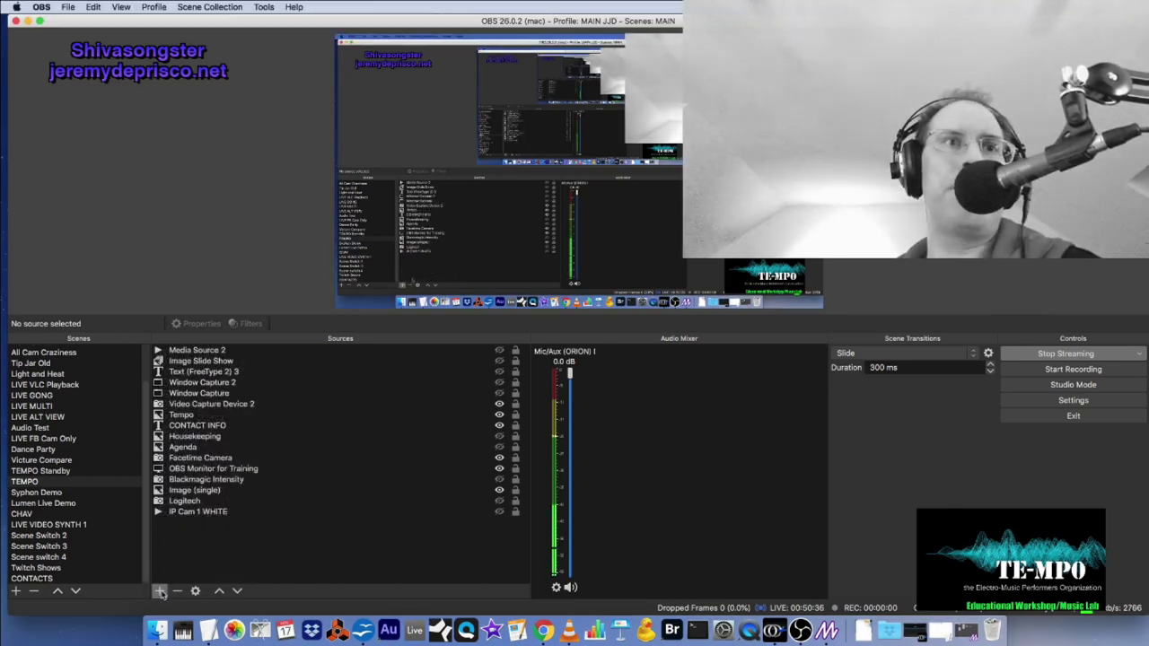
Add another Media Source to the TEMPO scene under its default name.
click(159, 591)
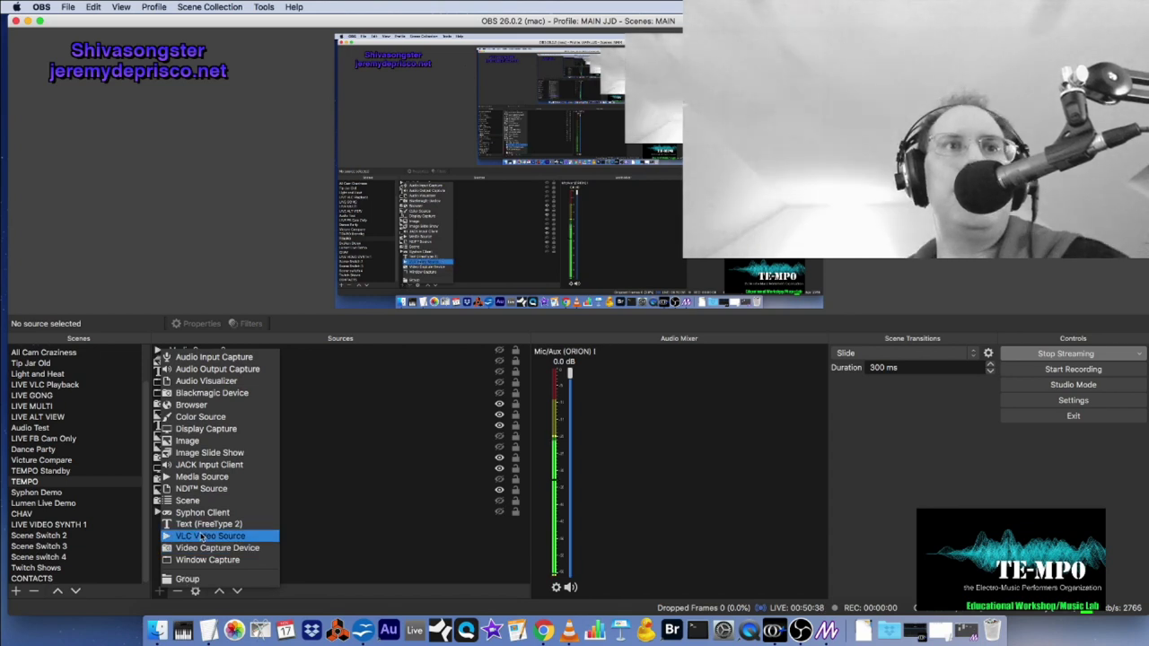
click(202, 477)
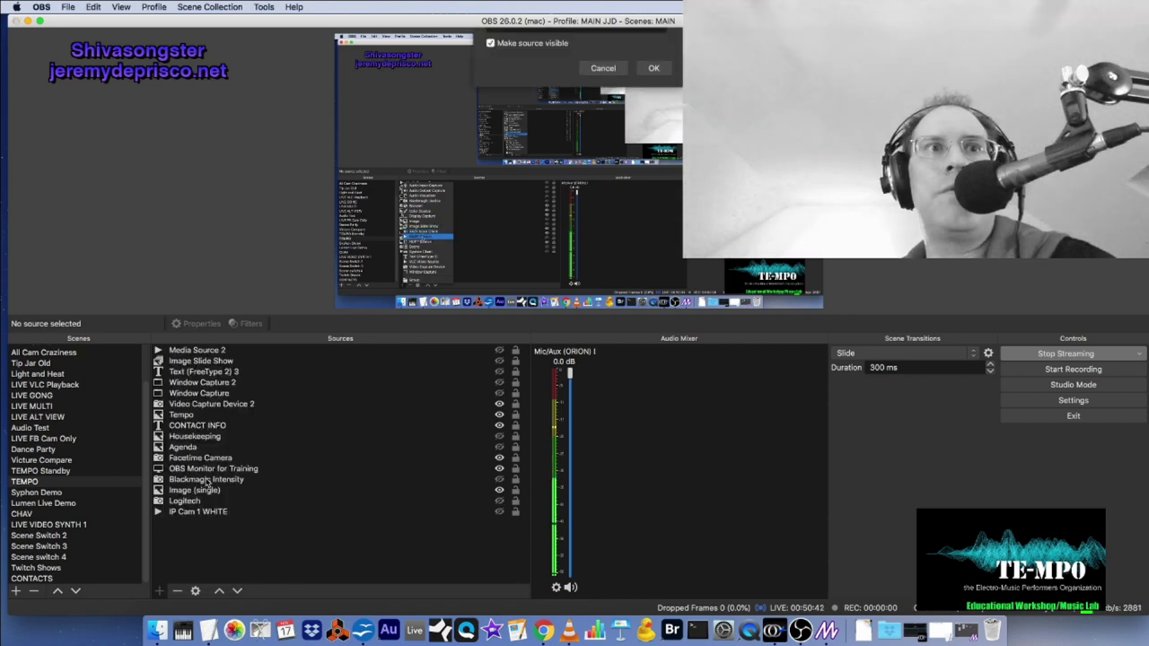
click(653, 195)
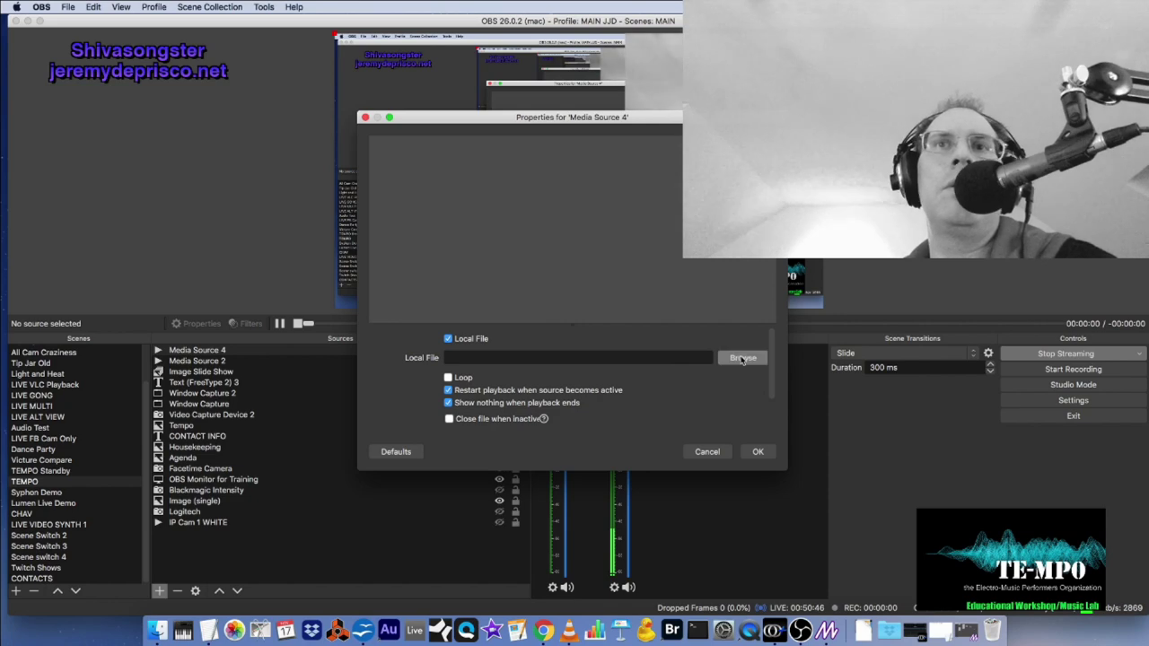
Set the new media source's local file to VCV_LogitechCamTest.mov from the MotionFX Examples folder in the desktop's Workshop folder and confirm.
click(743, 359)
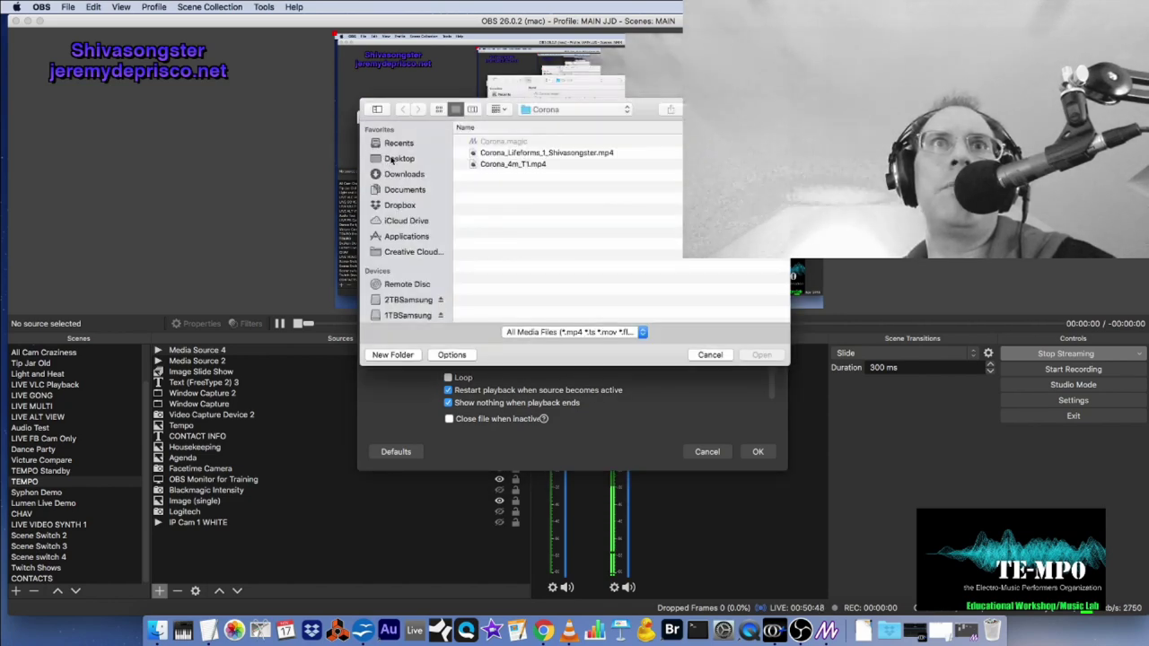
click(399, 158)
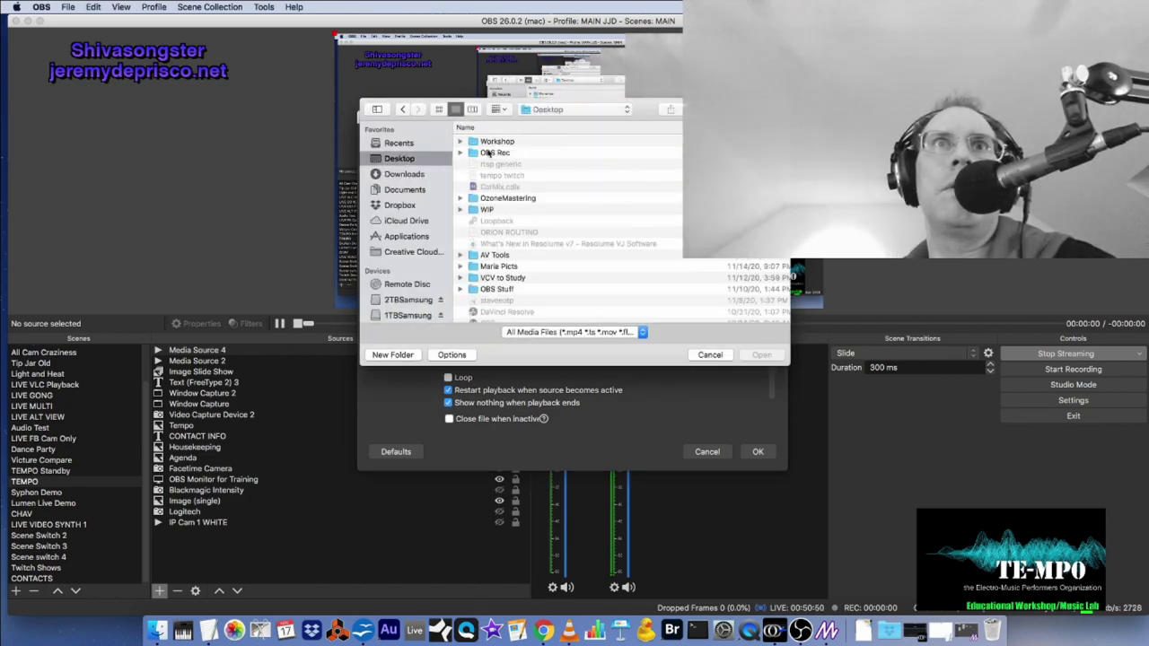
click(493, 142)
double_click(493, 142)
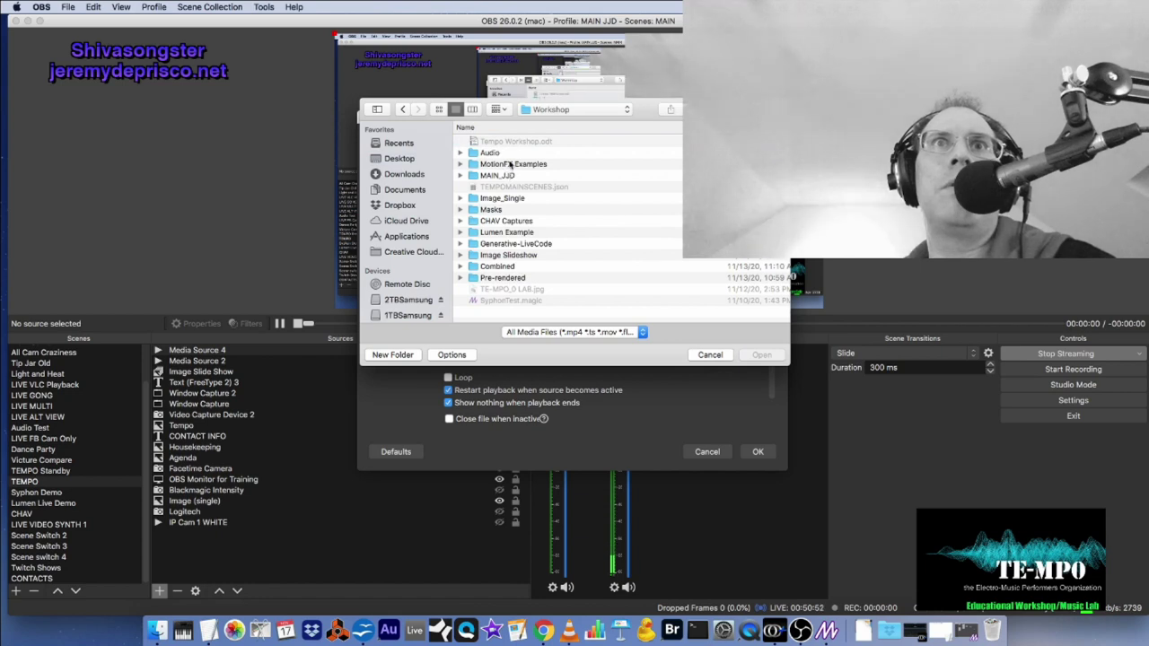
click(510, 165)
double_click(510, 164)
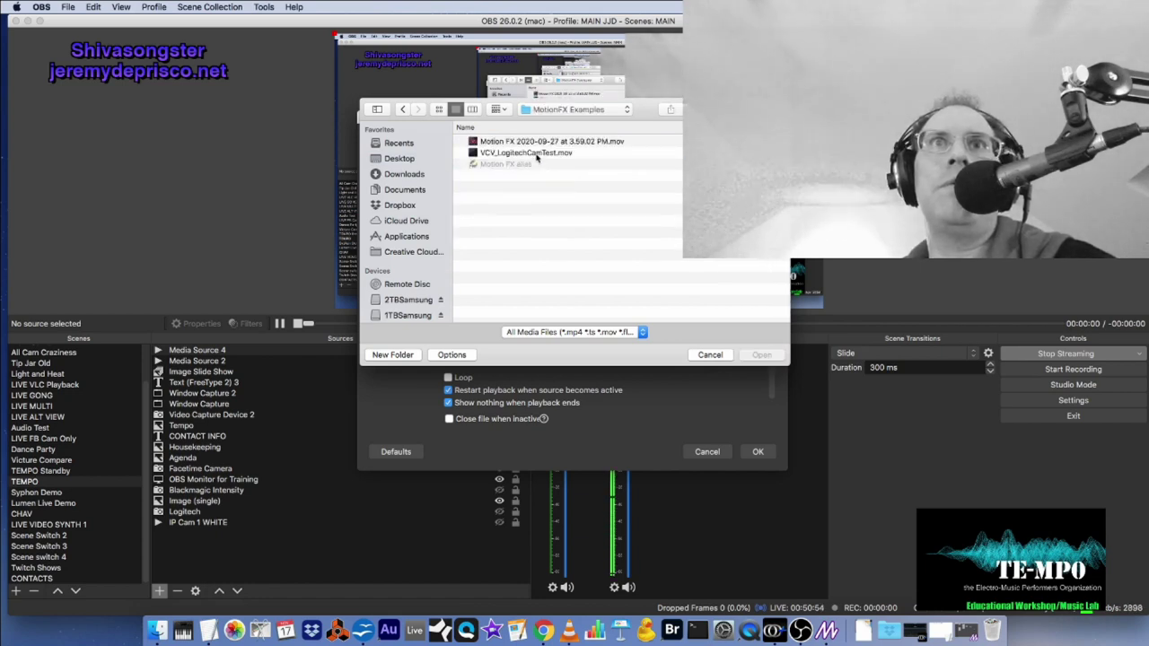
click(549, 153)
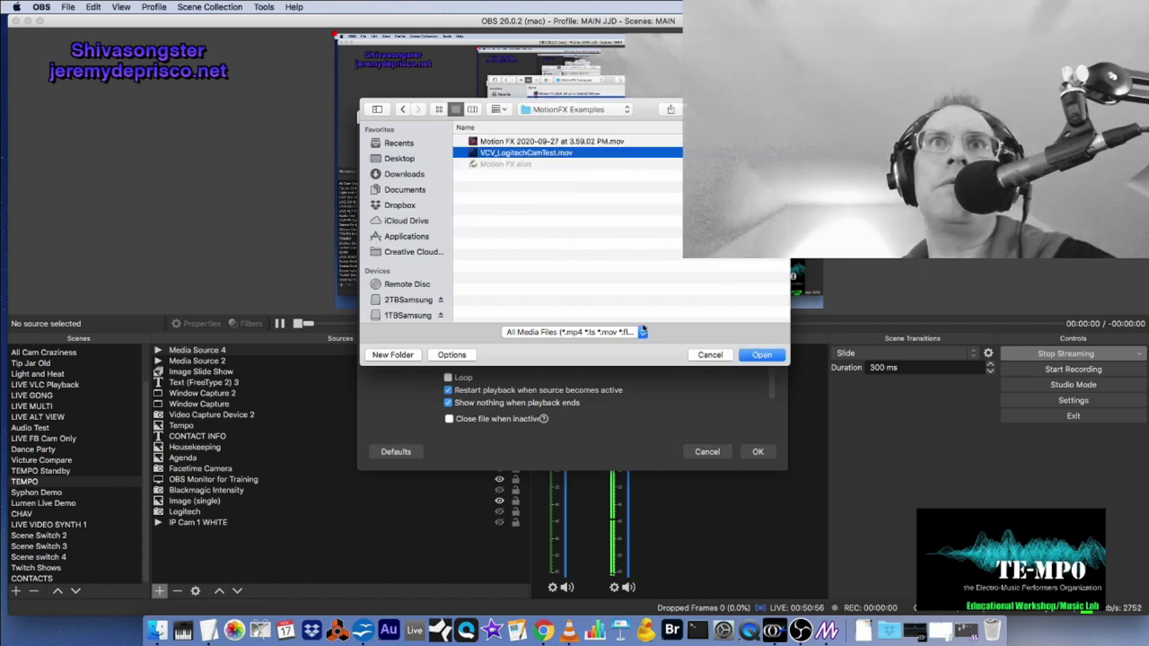
click(761, 355)
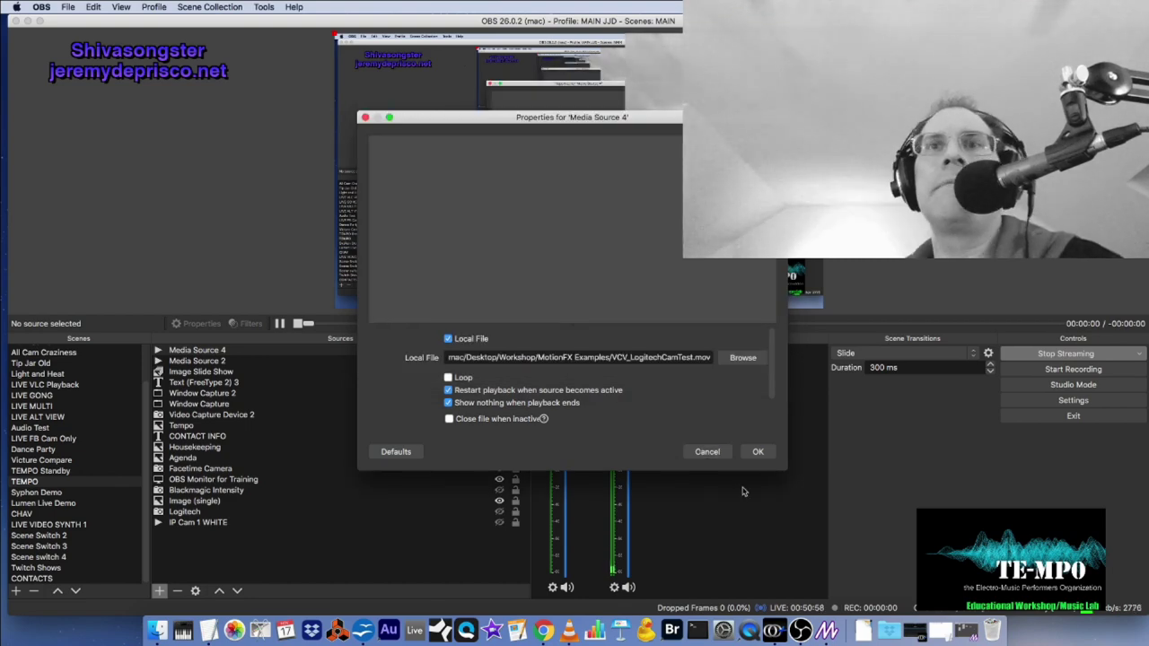
click(757, 452)
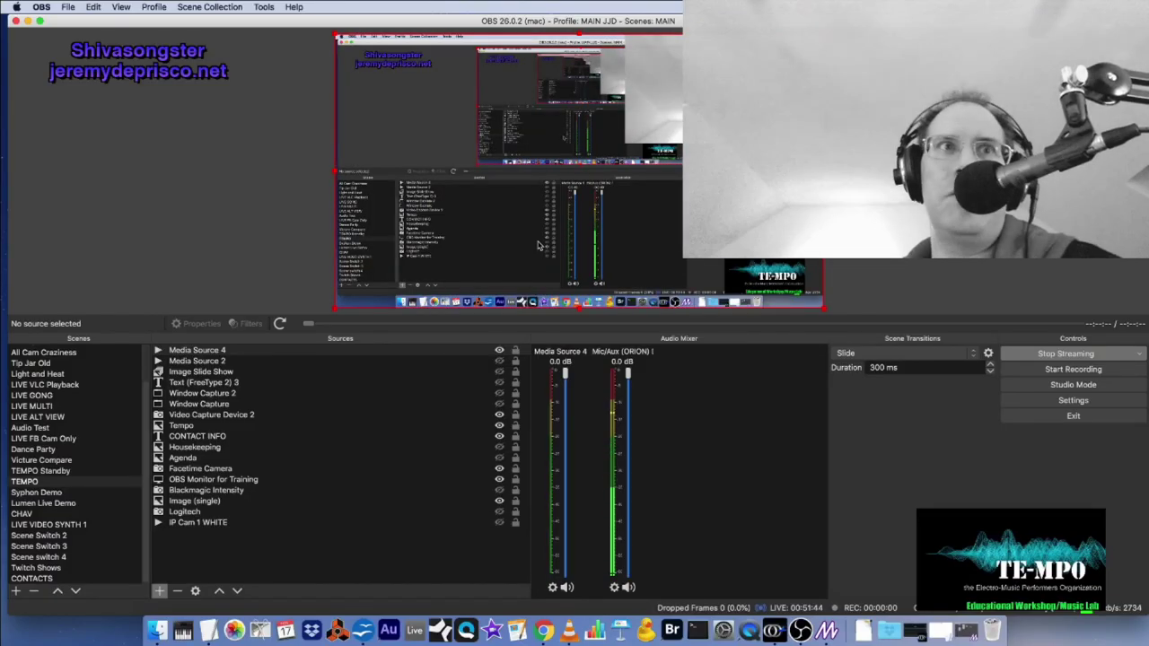
Hide the new media source in the TEMPO scene and switch to the LIVE VIDEO SYNTH 1 scene.
click(501, 351)
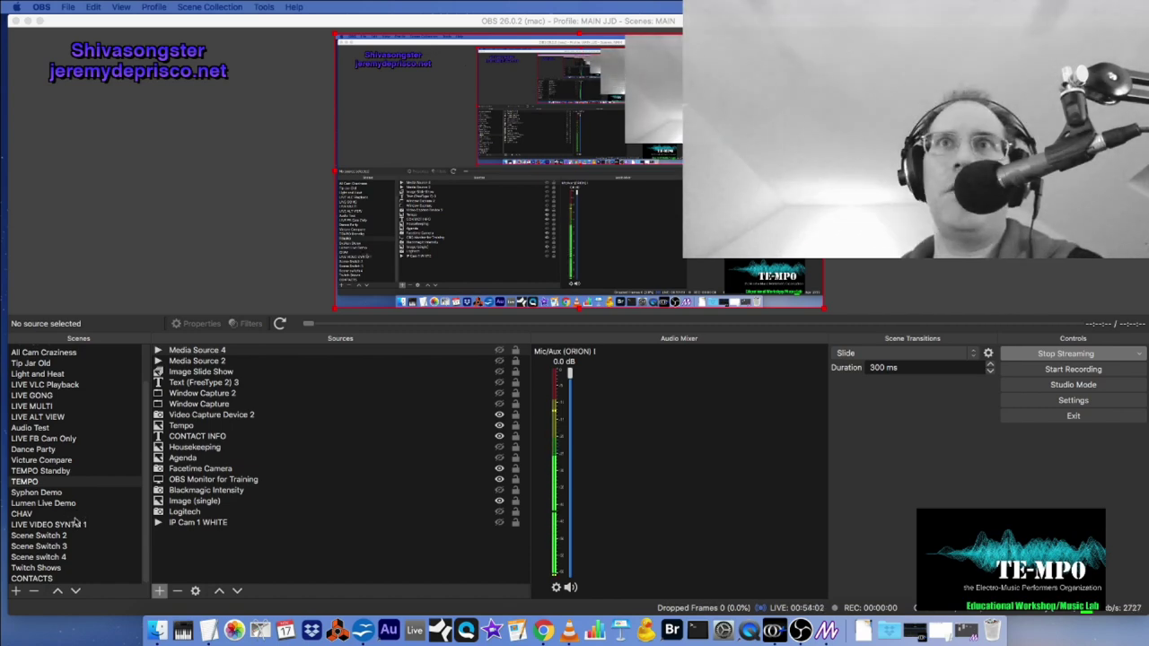
click(49, 524)
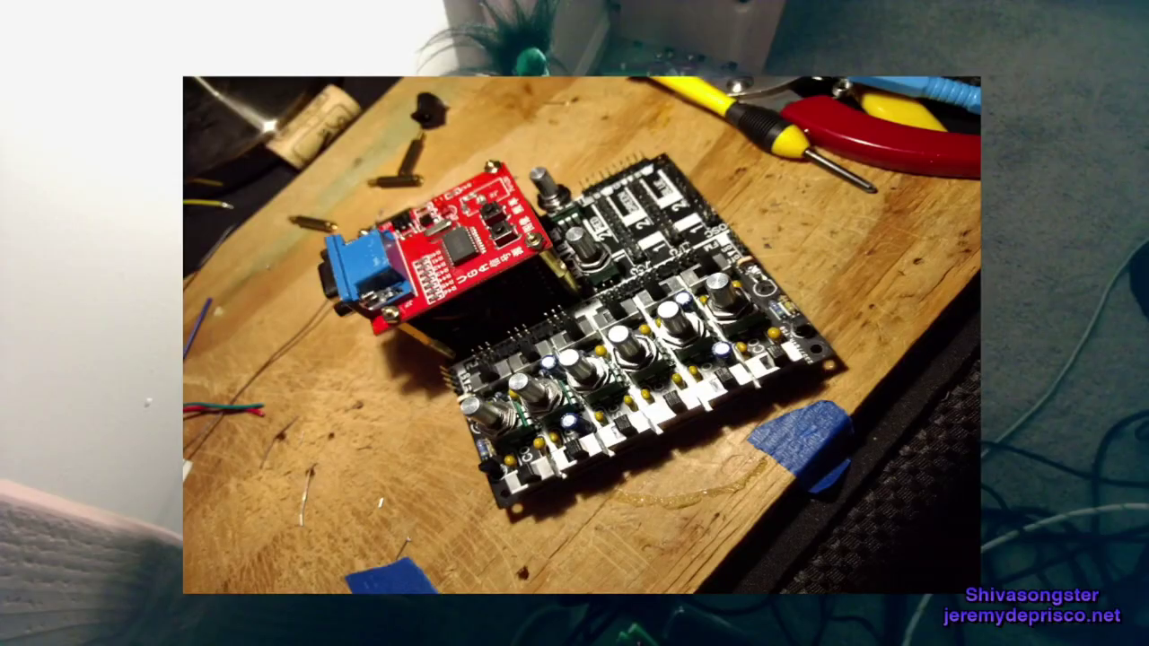
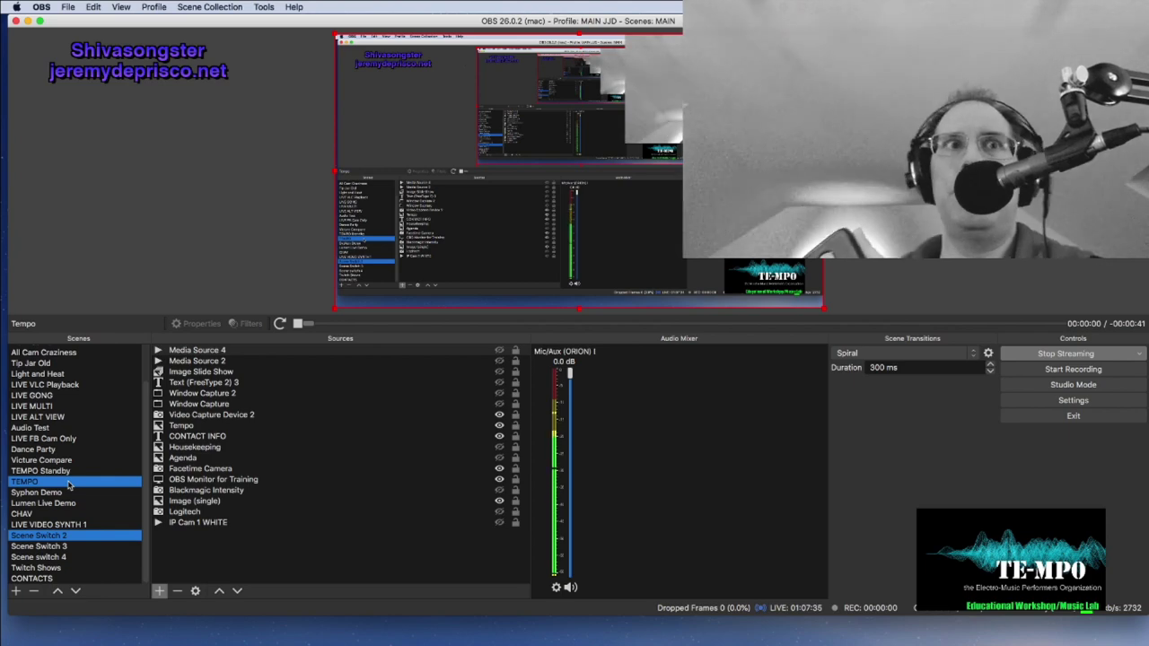
Add a Blackmagic Device source under its default name to the TEMPO scene and choose Intensity Shuttle as its device.
click(230, 491)
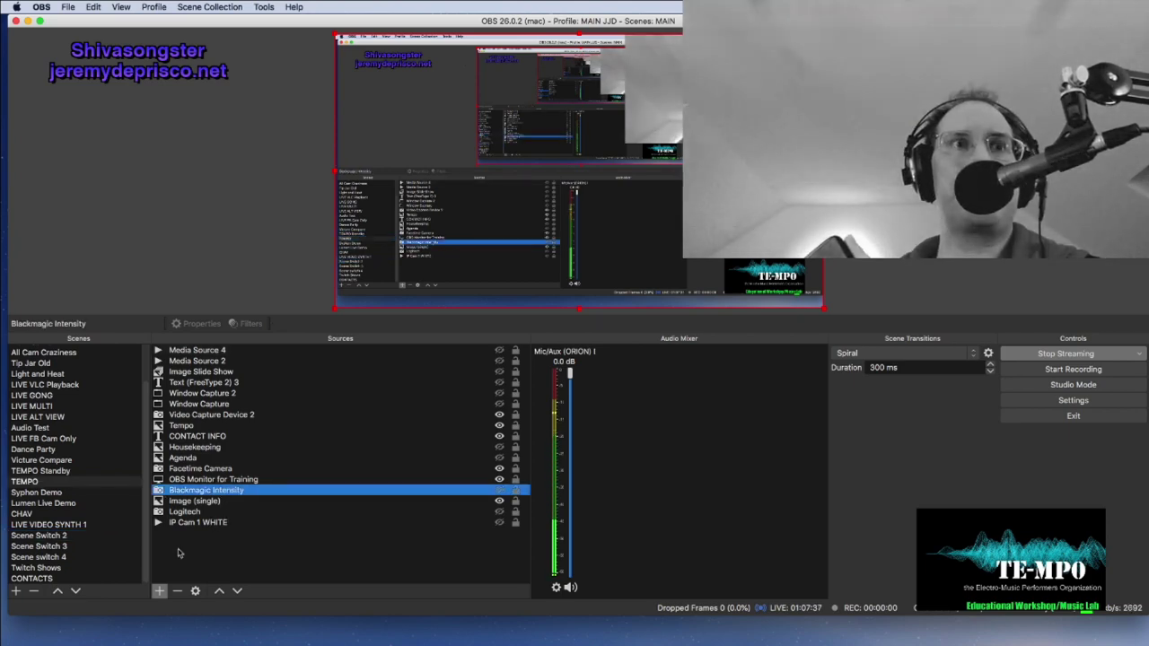
click(159, 591)
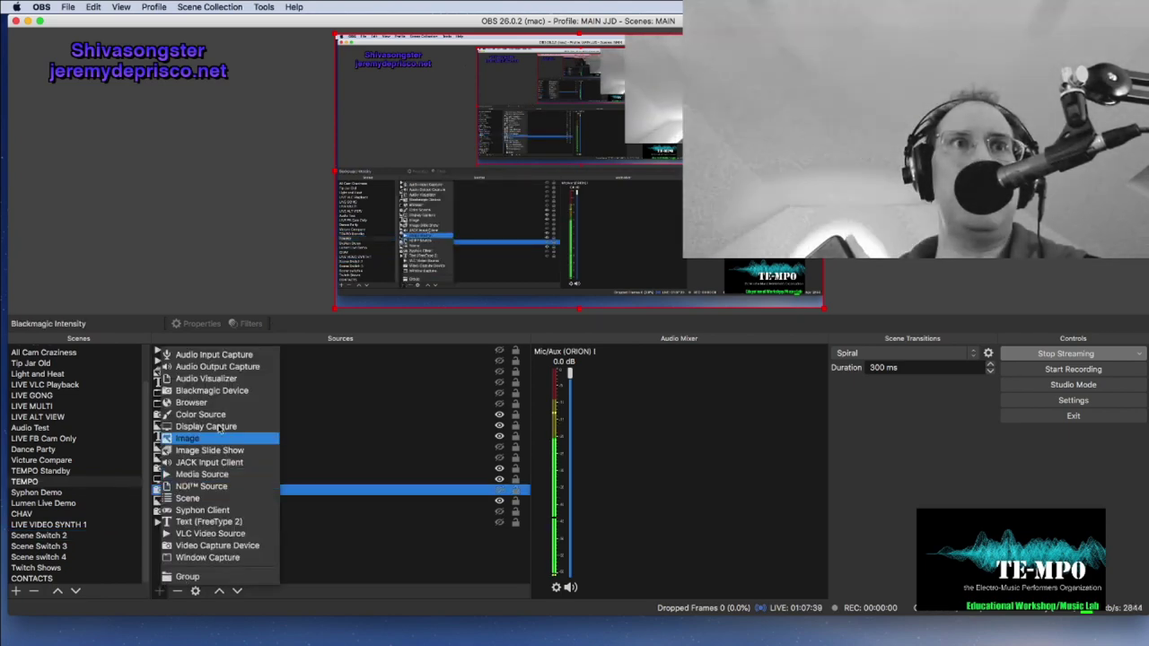
click(212, 390)
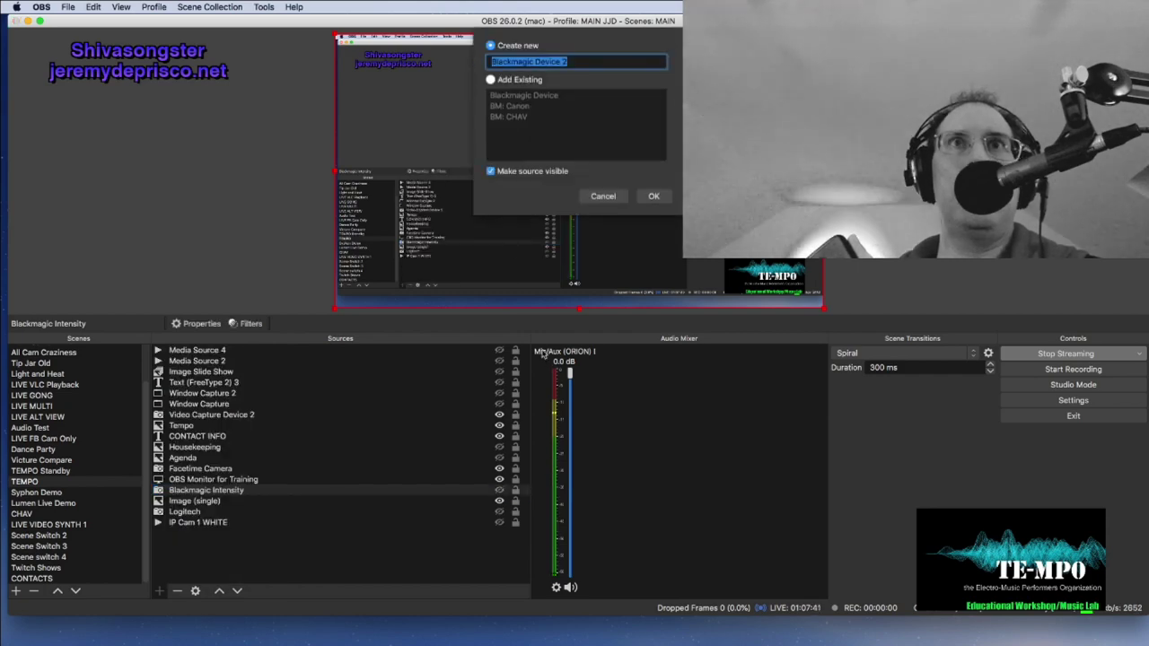
key(Return)
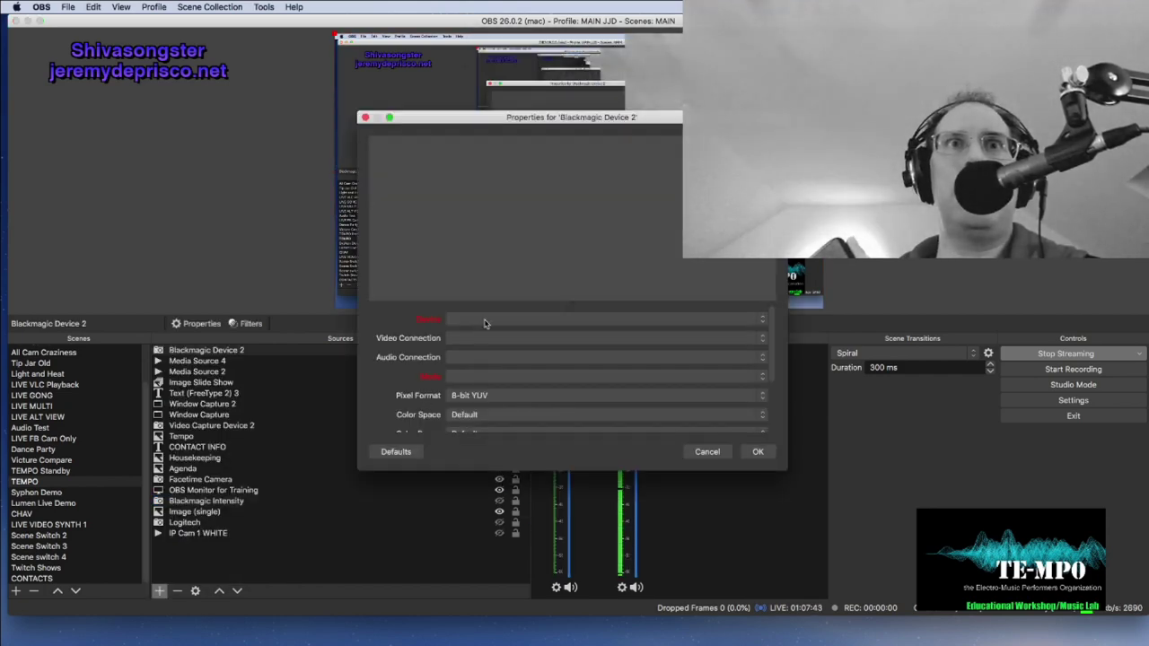
click(485, 321)
click(485, 329)
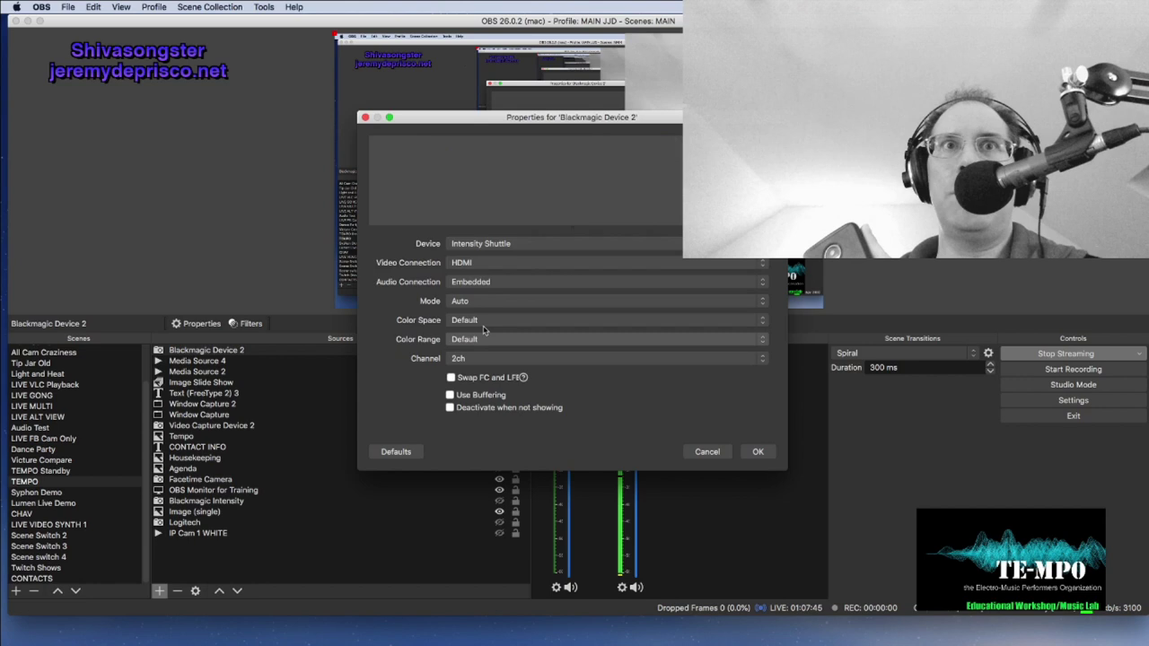
Try Composite as the Blackmagic source's video connection, set it back to HDMI, and close the source's properties.
click(473, 263)
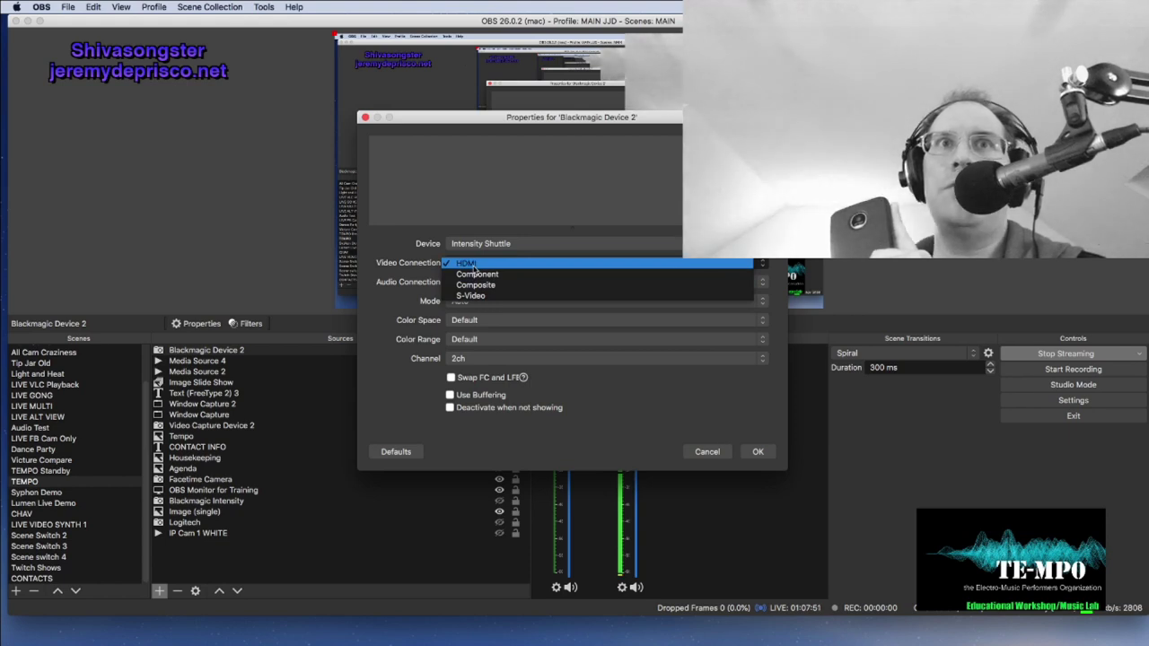
click(539, 286)
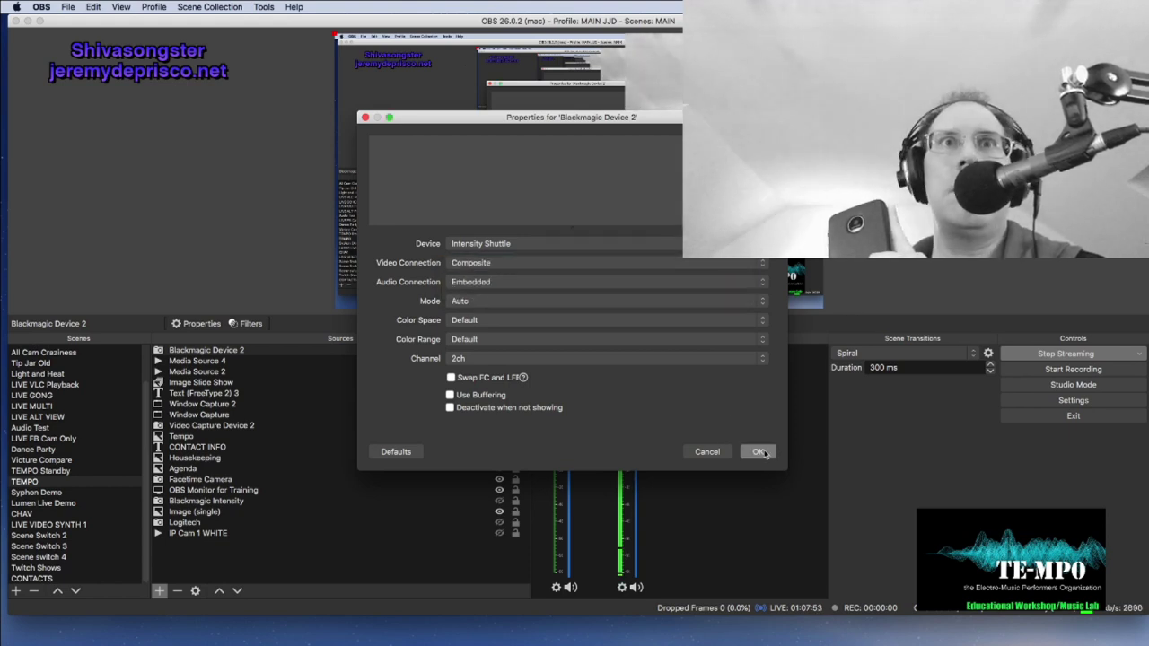
click(449, 262)
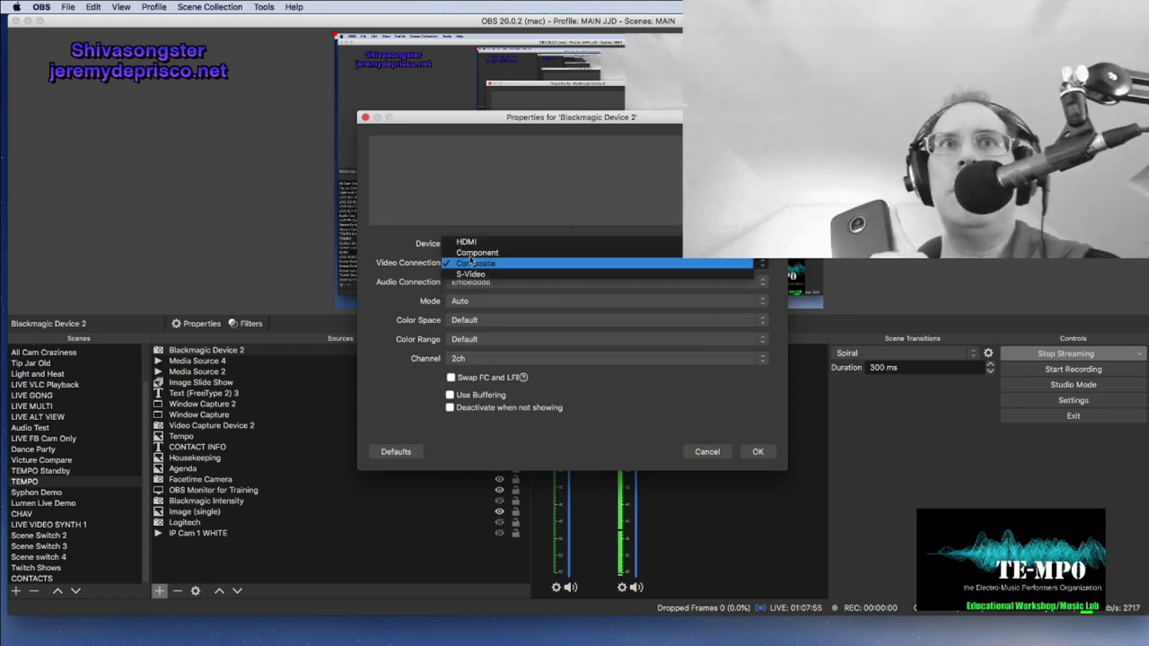
click(467, 241)
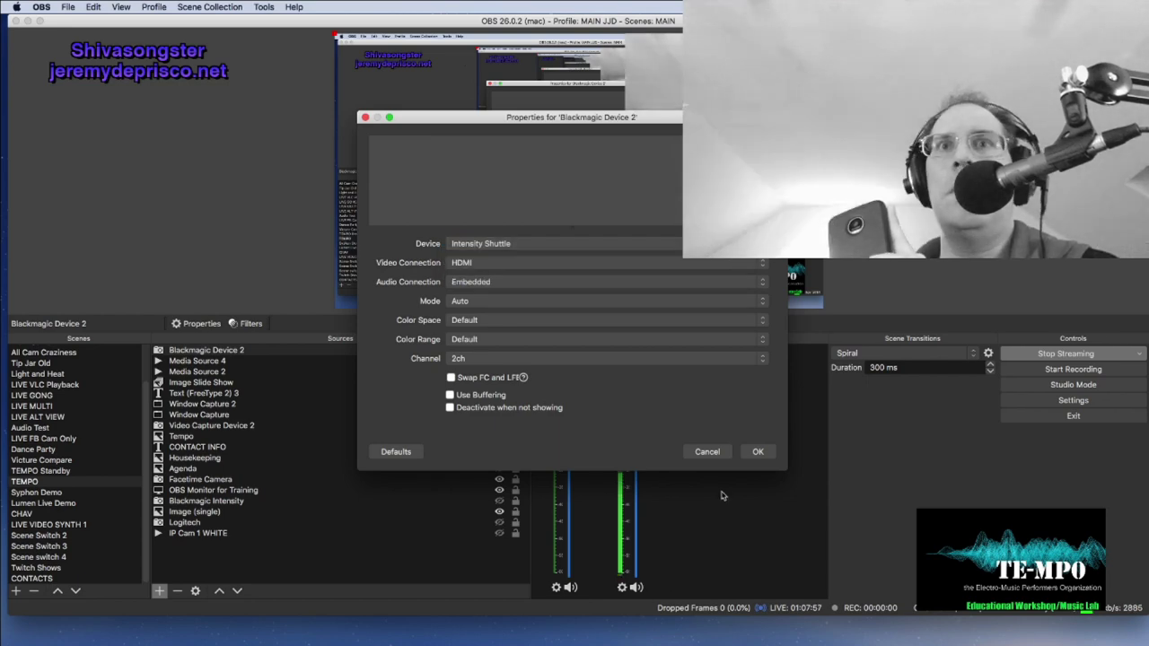
click(708, 452)
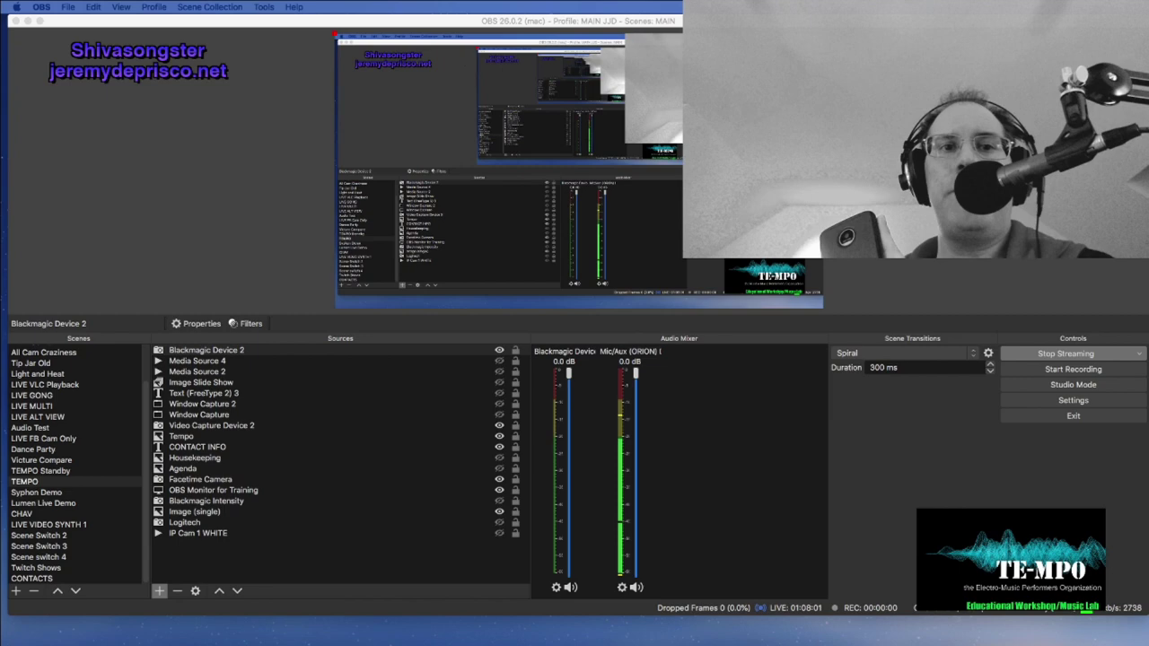
Switch to Blackmagic Desktop Video Setup, examine the Intensity Shuttle's S Video and Component input options, cancel without saving, and close the setup window.
drag(171, 151, 252, 120)
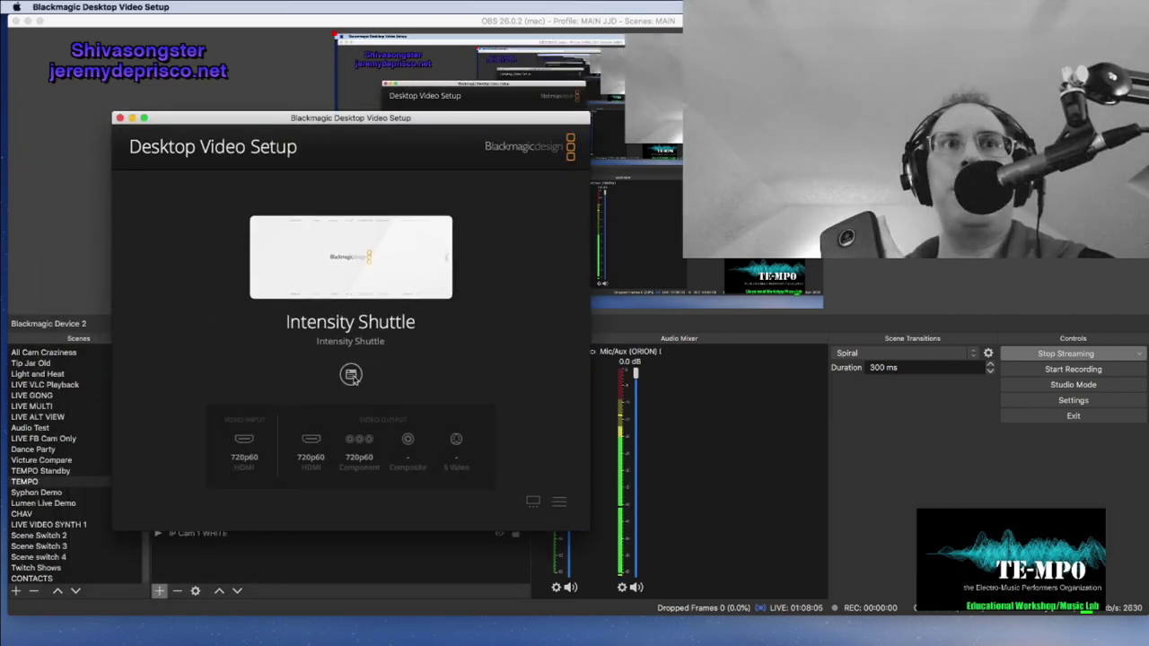
click(352, 376)
click(285, 210)
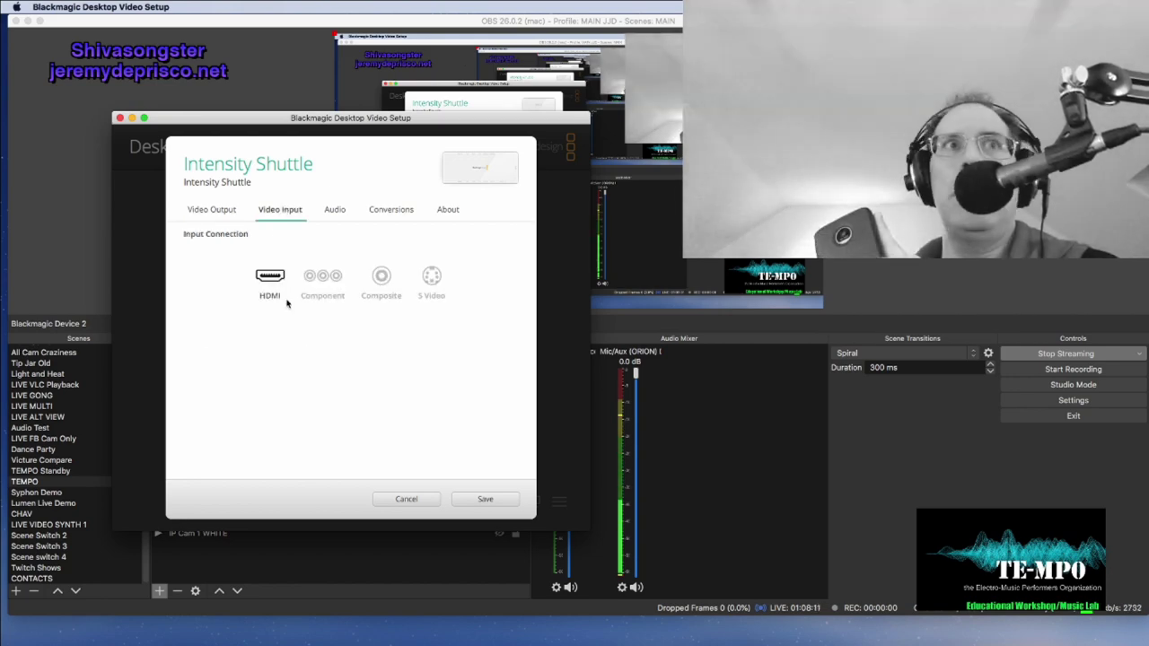
click(432, 277)
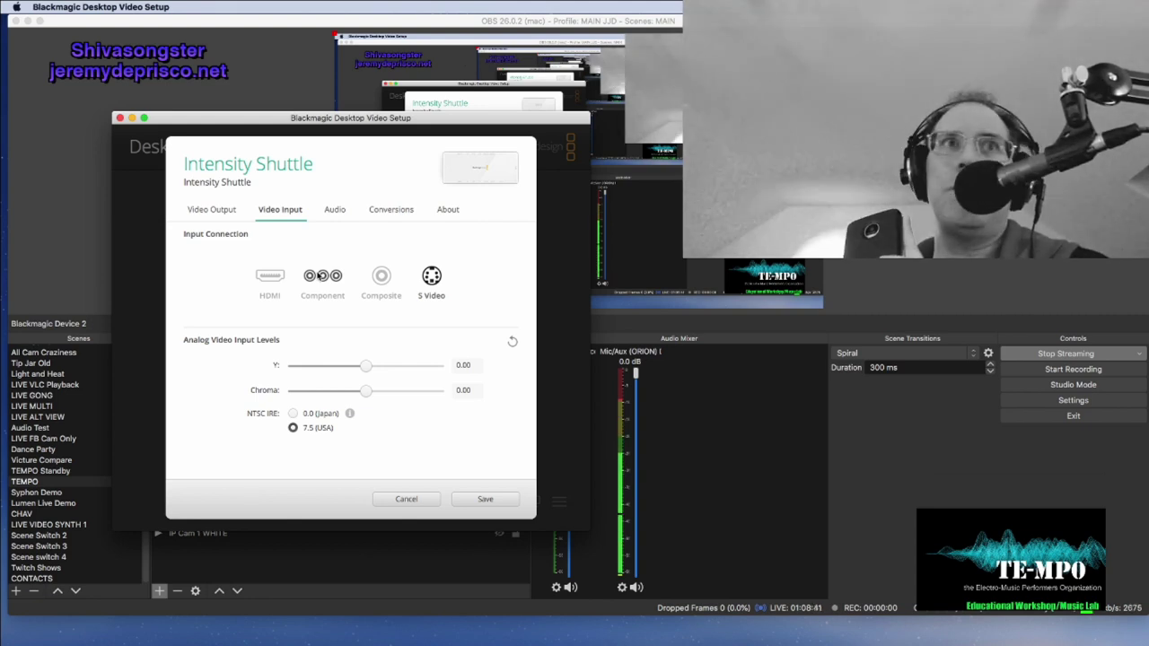
click(321, 277)
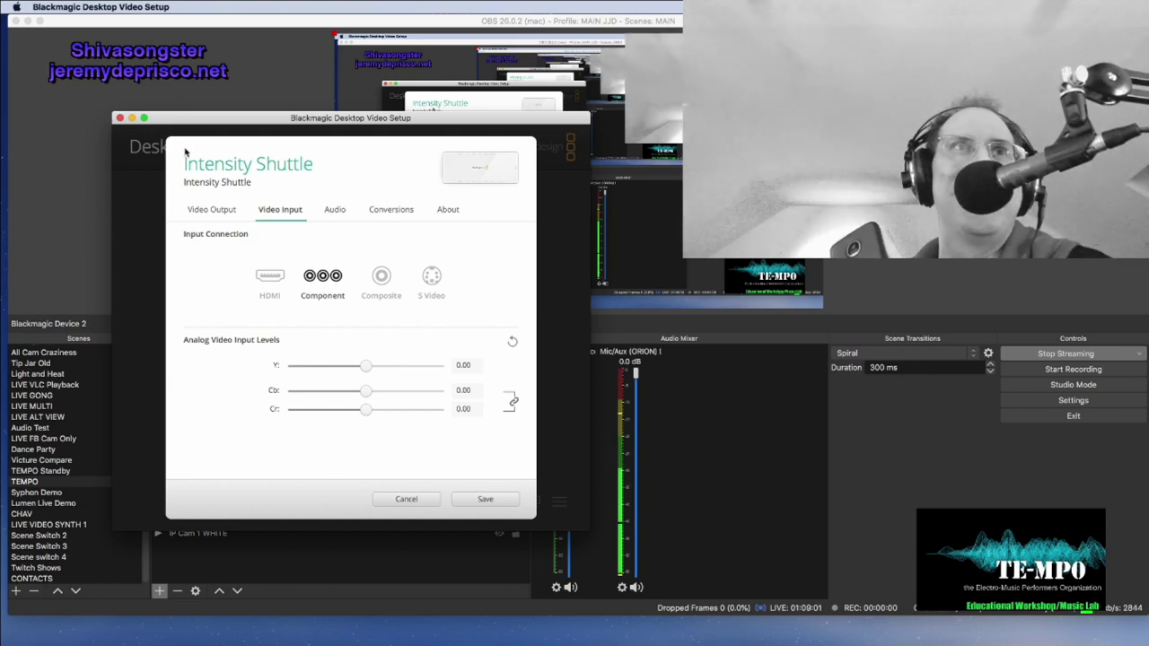
click(402, 499)
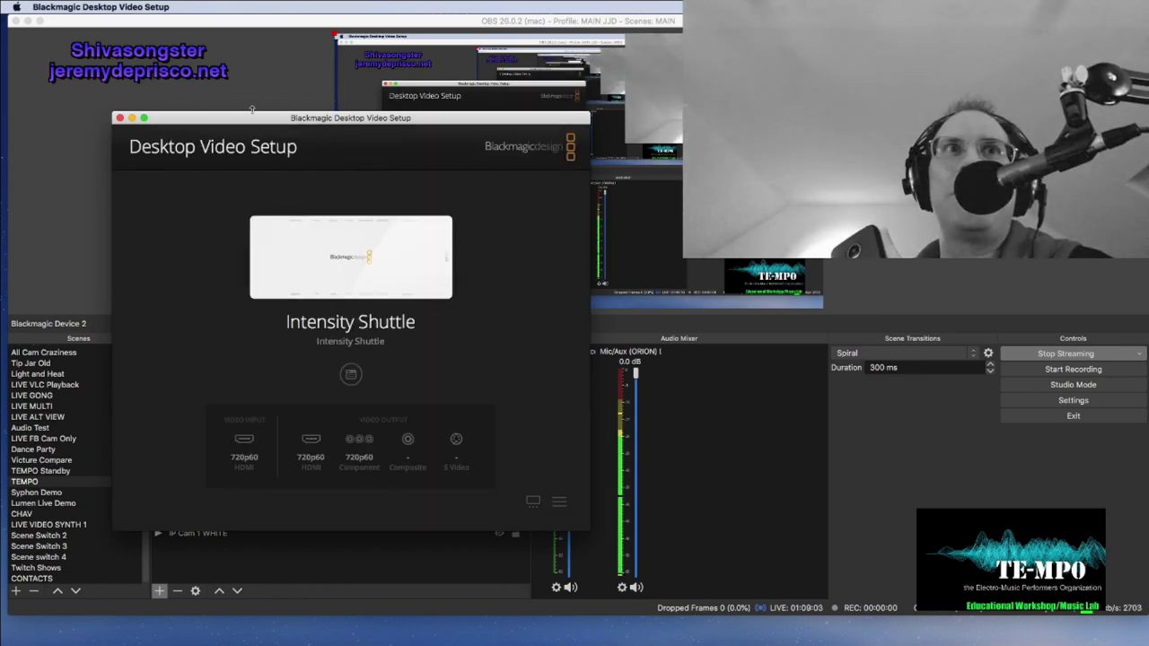
drag(456, 123, 190, 124)
key(super+w)
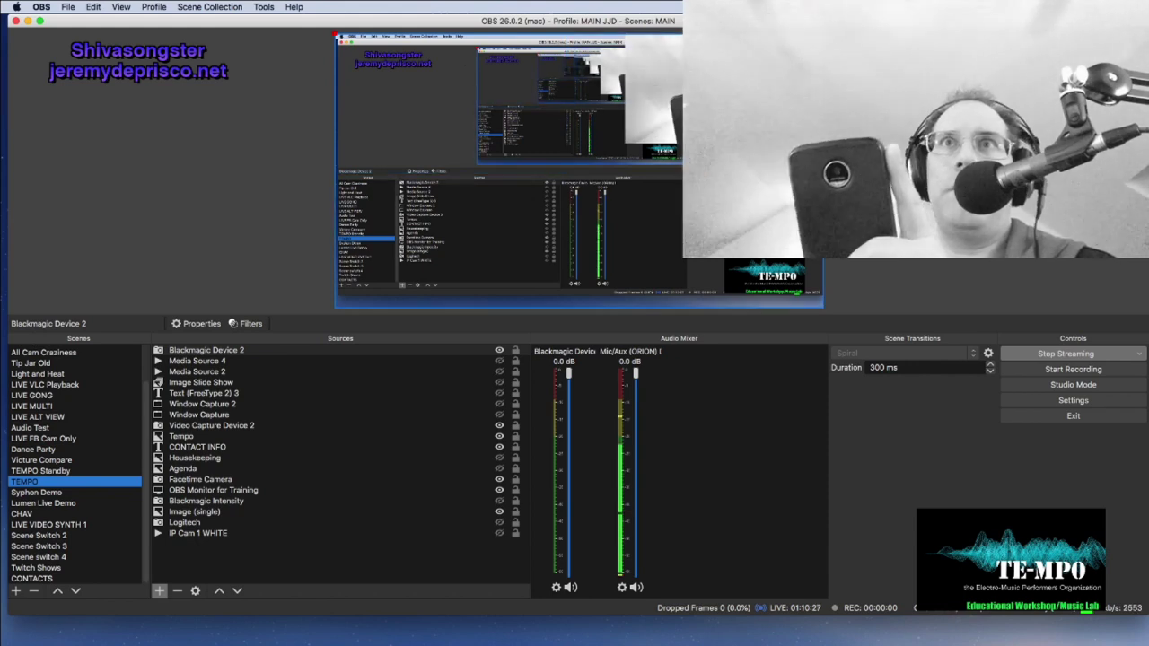
Select the Facetime Camera source in the TEMPO scene and reposition it so its whole frame sits inside the canvas.
click(197, 360)
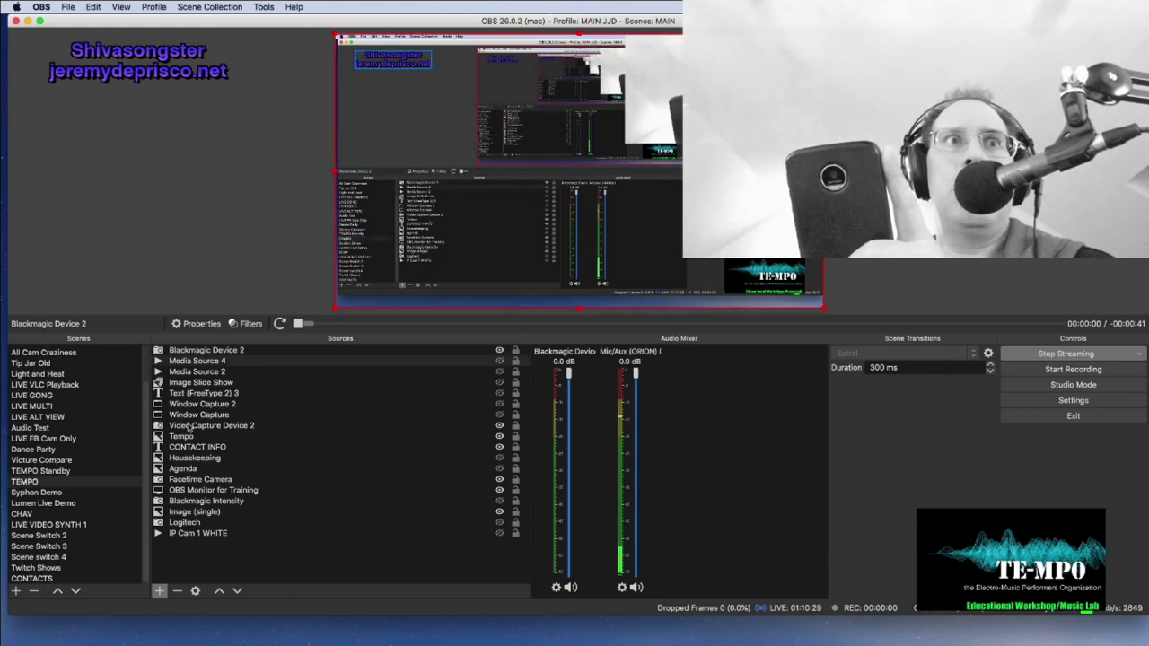
click(216, 480)
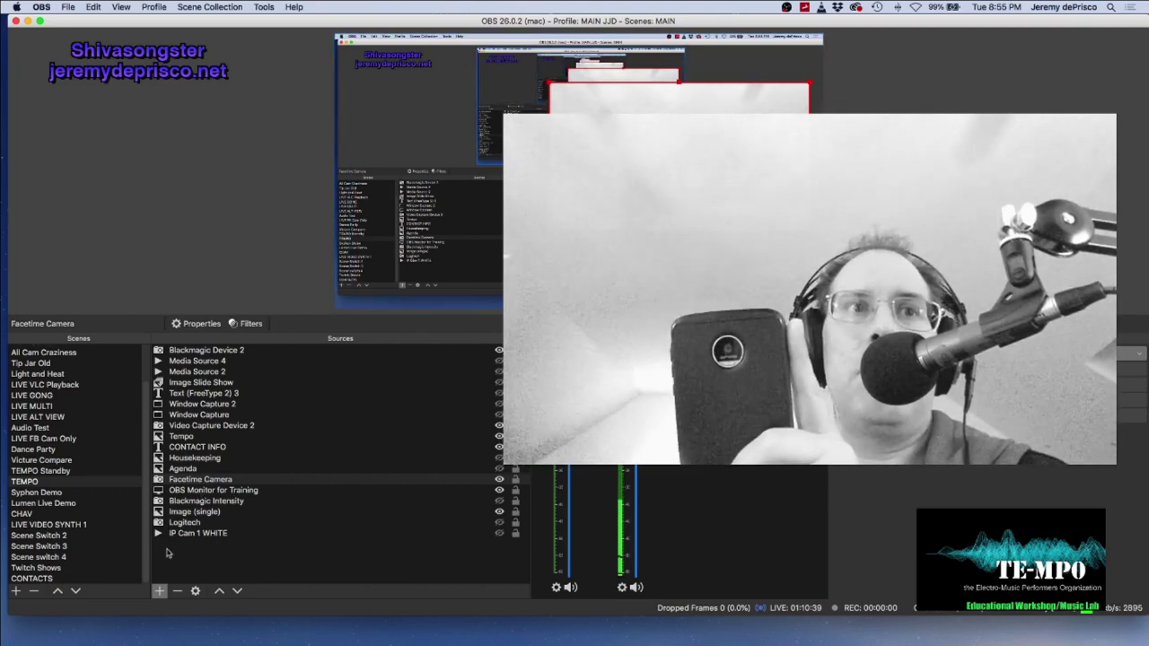
Turn the Facetime Camera's Image Mask/Blend filter on and off again, and lower the camera's opacity with its Color Correction filter.
click(248, 324)
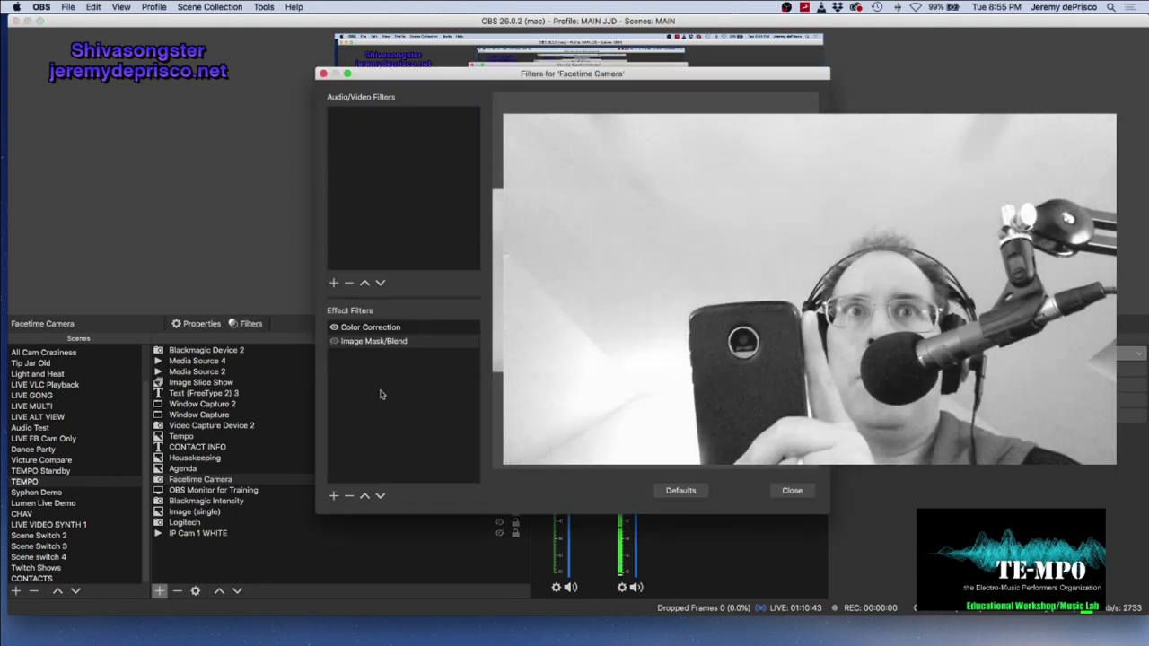
click(336, 342)
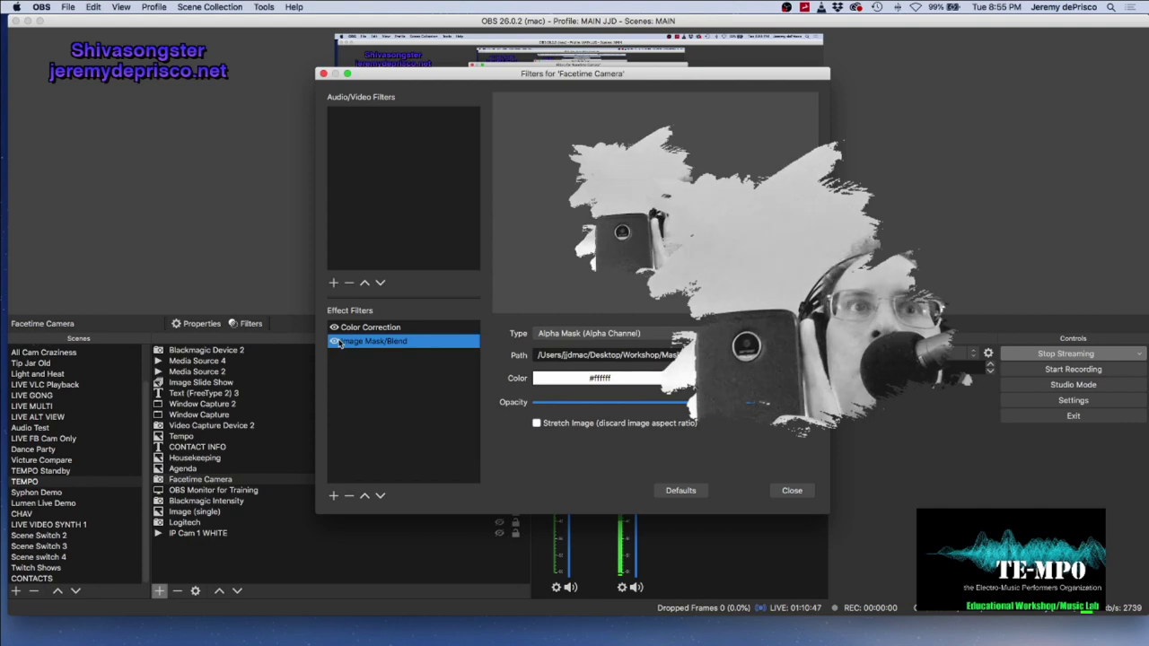
click(334, 341)
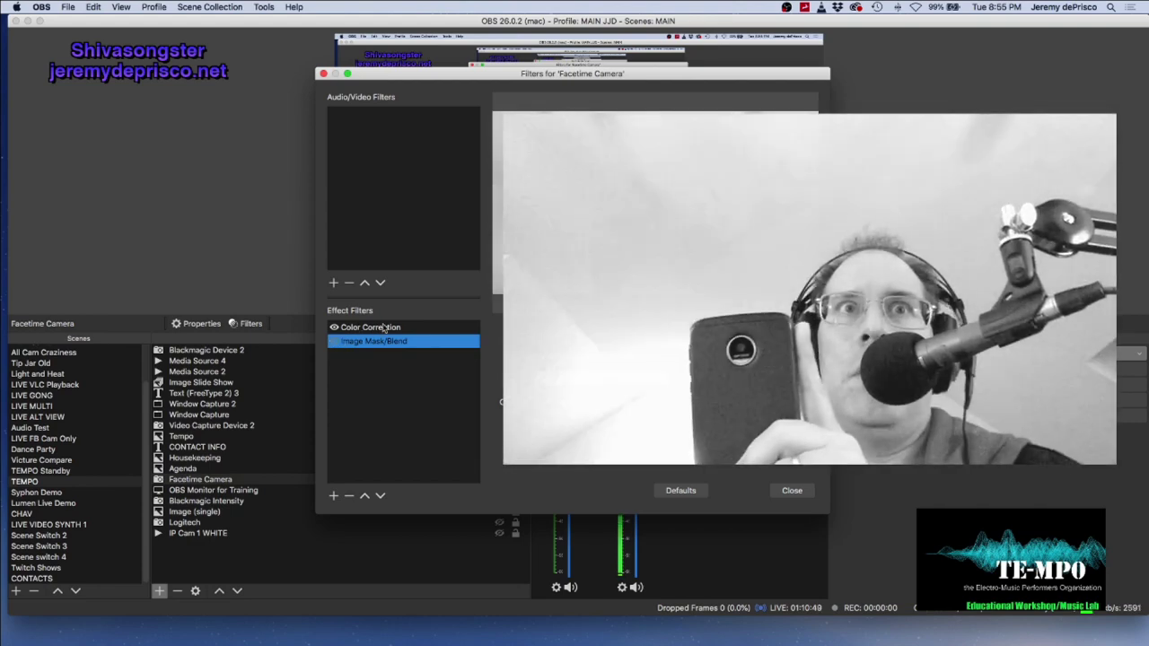
click(394, 328)
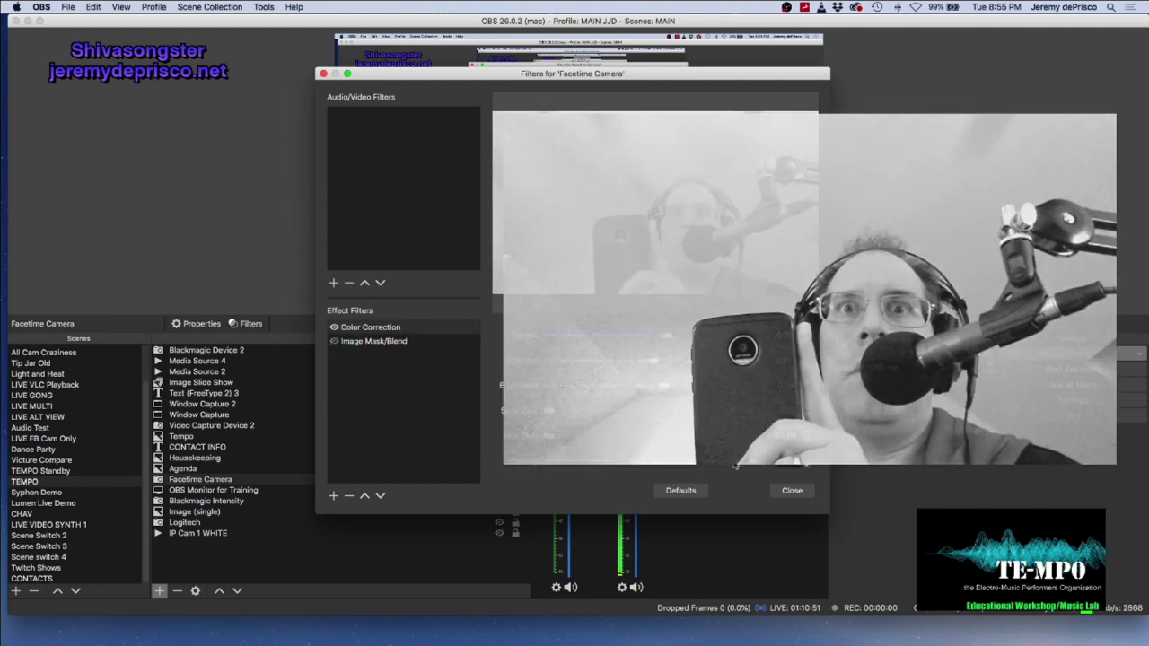
click(792, 491)
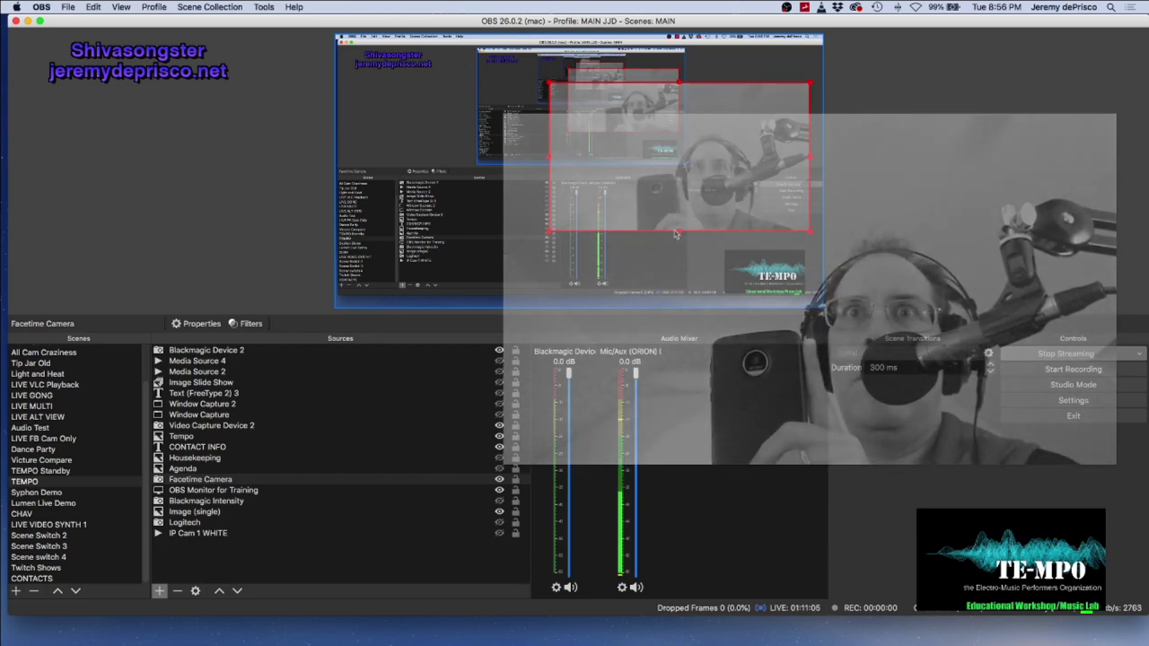
Add a Chroma Key filter to the Facetime Camera source and lower the filter's opacity to 49.
click(204, 483)
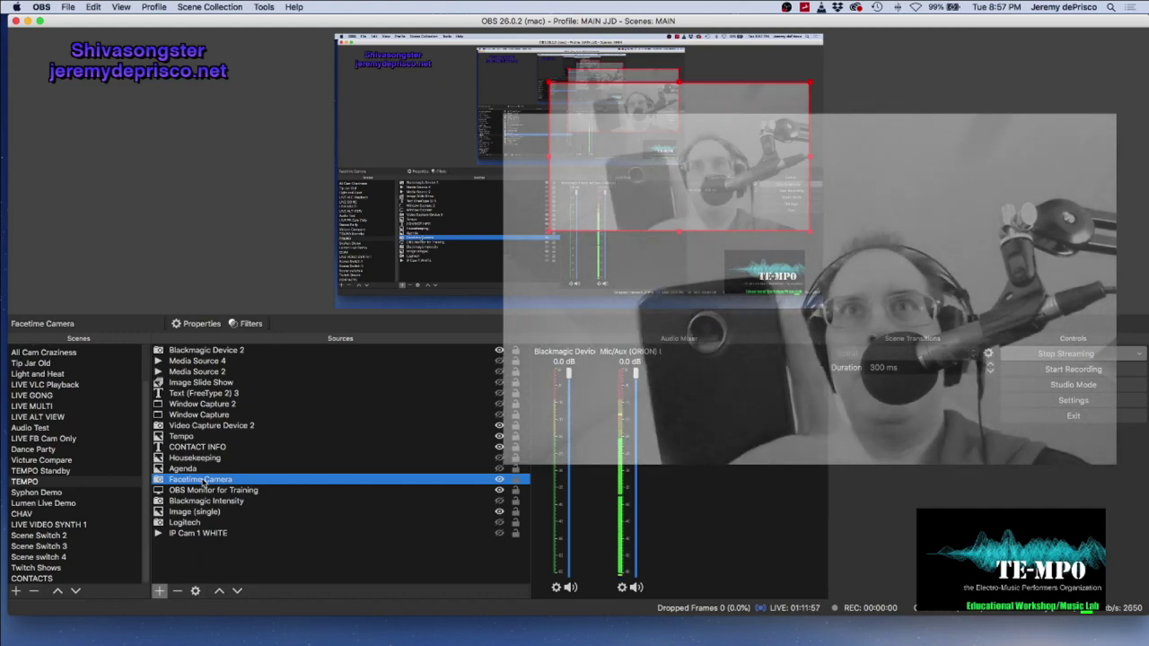
click(252, 324)
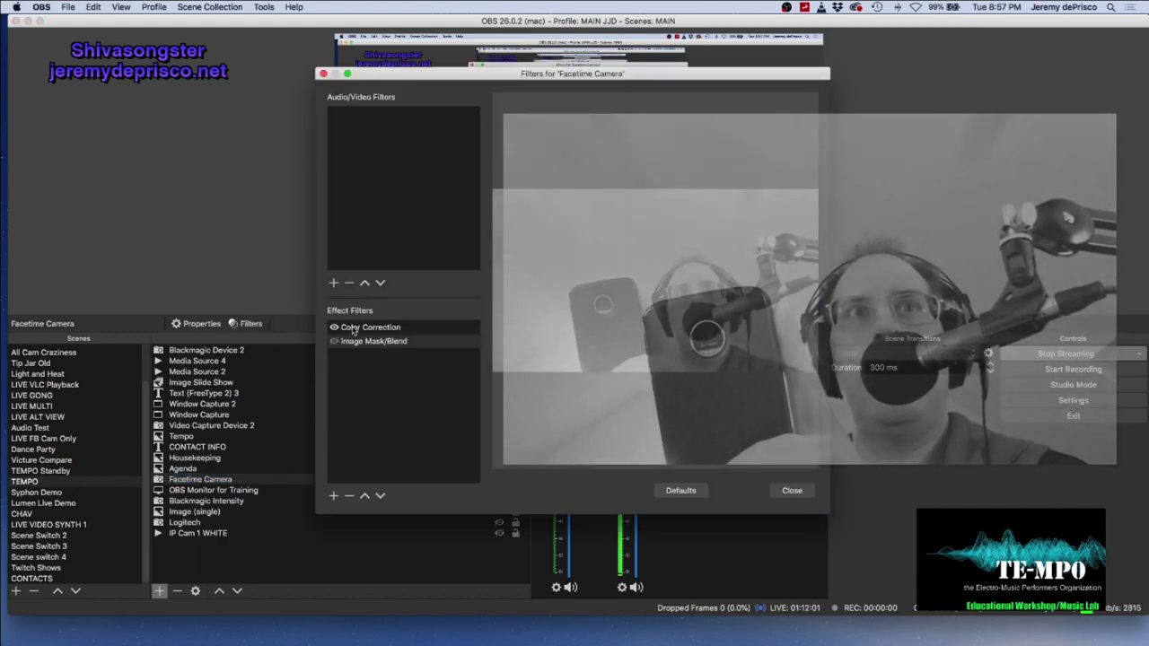
click(353, 329)
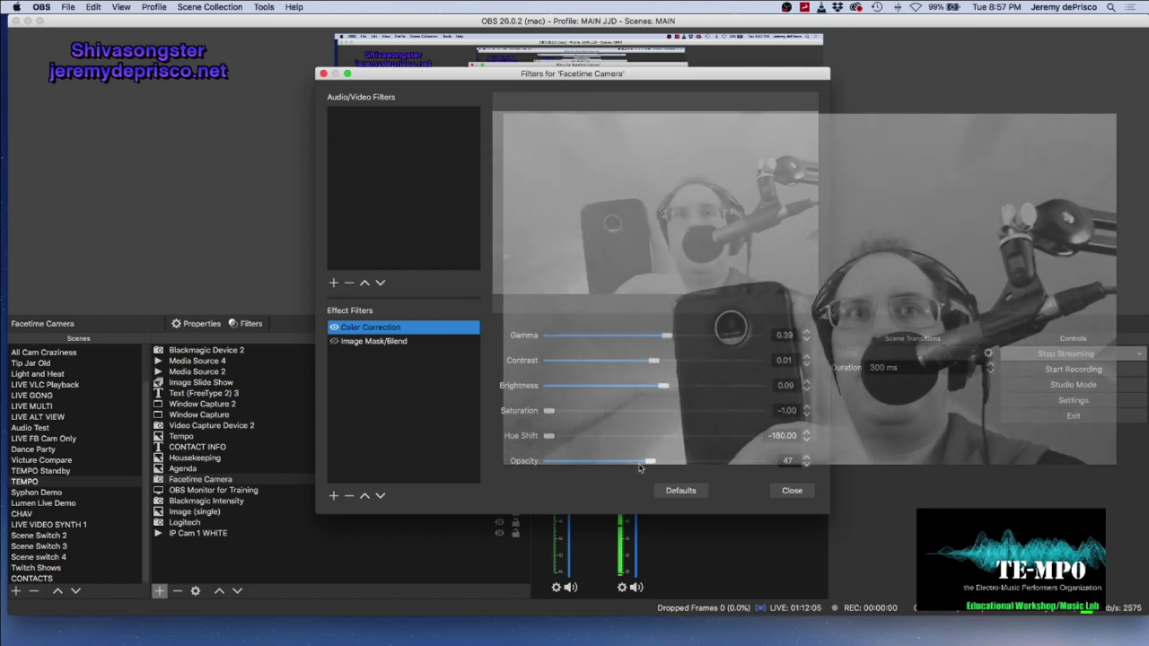
click(335, 497)
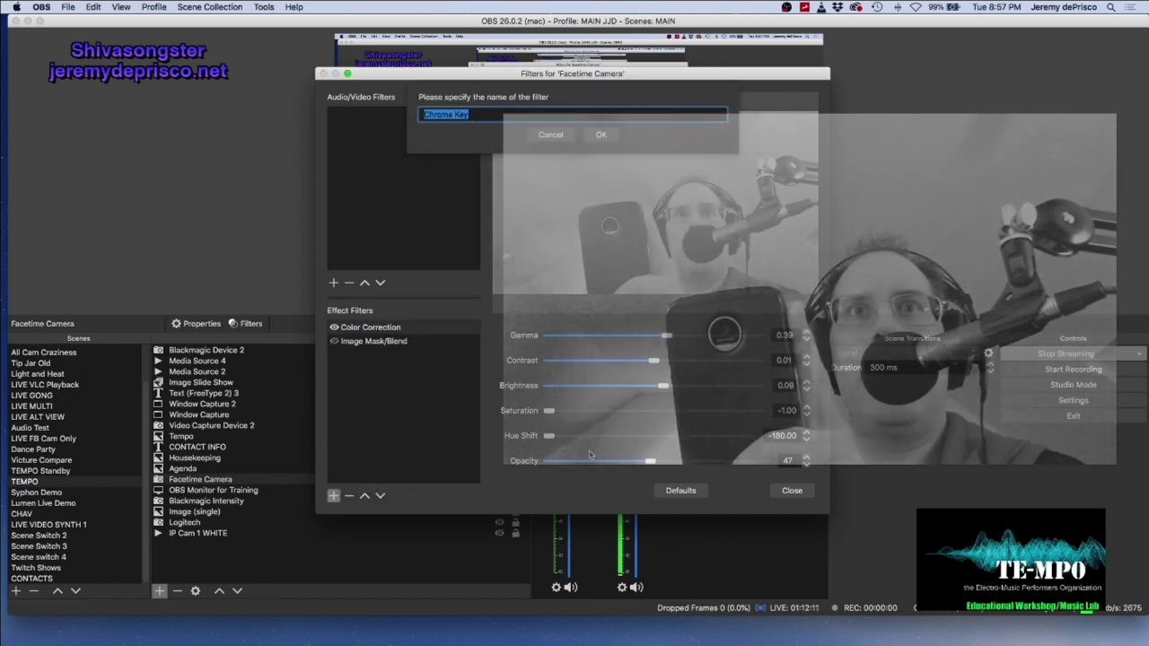
key(Return)
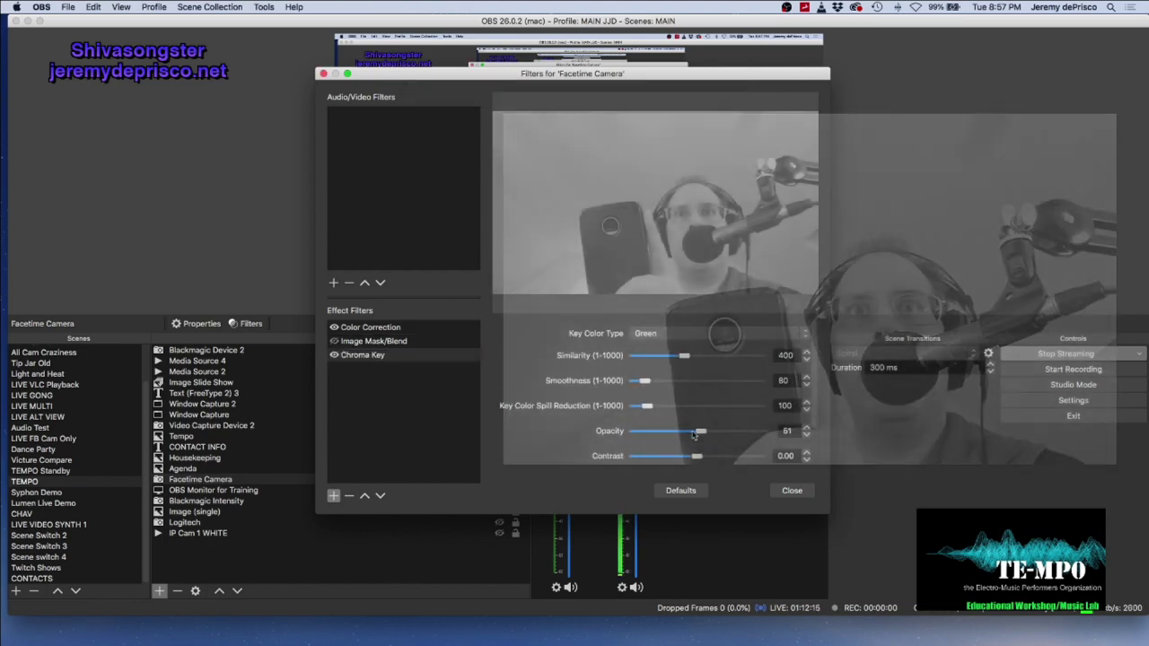
click(695, 432)
drag(700, 435, 697, 433)
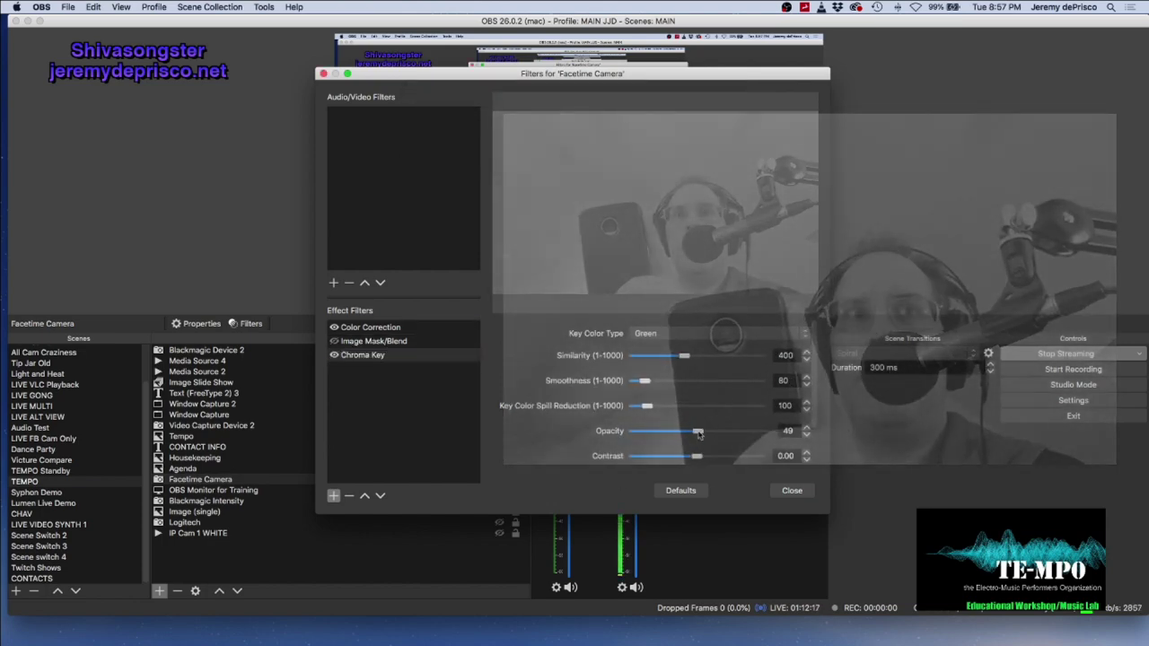
Review the Facetime Camera's Color Correction, Image Mask/Blend and Chroma Key filter settings, and close its filters.
click(360, 342)
click(360, 328)
click(360, 342)
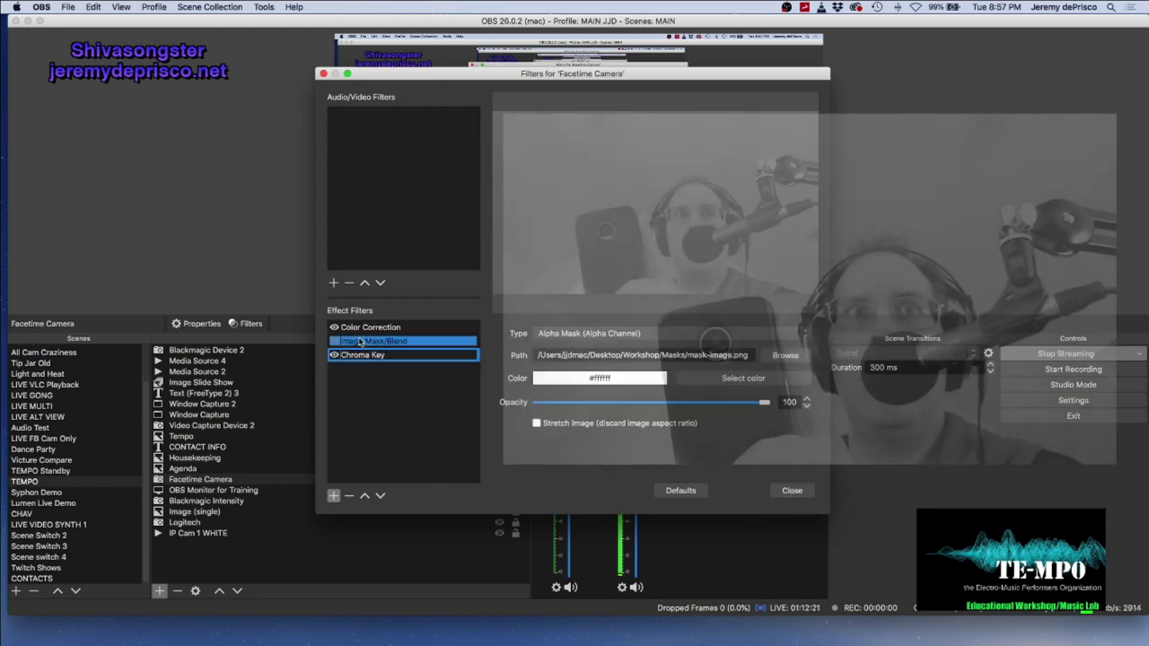
key(Escape)
click(369, 354)
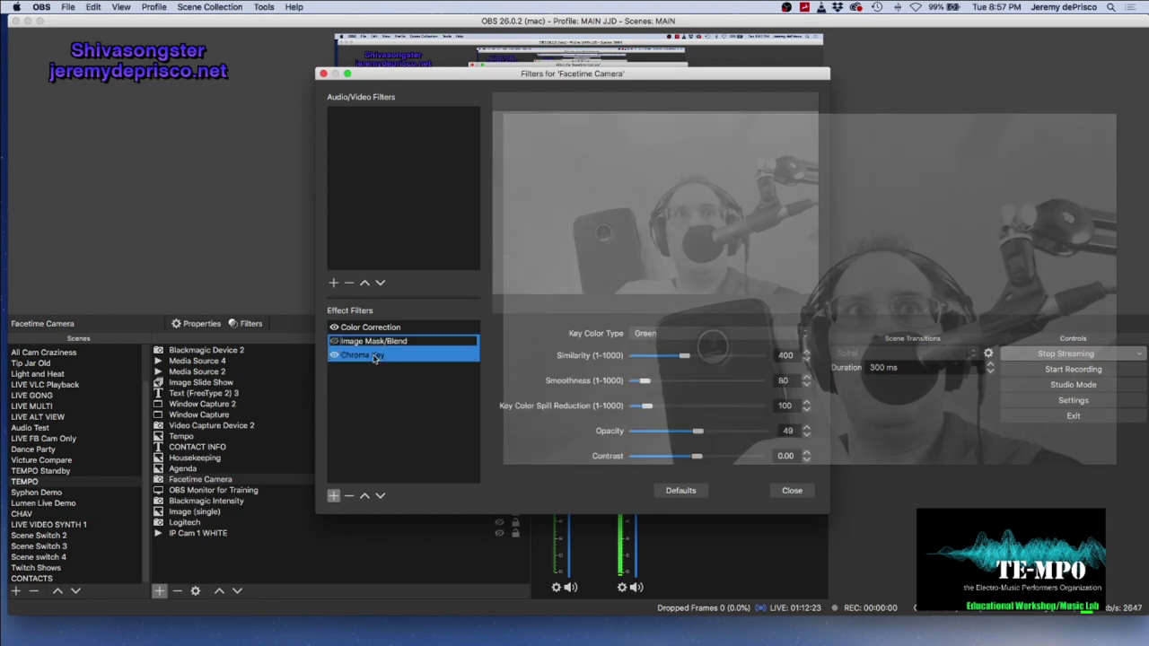
click(792, 491)
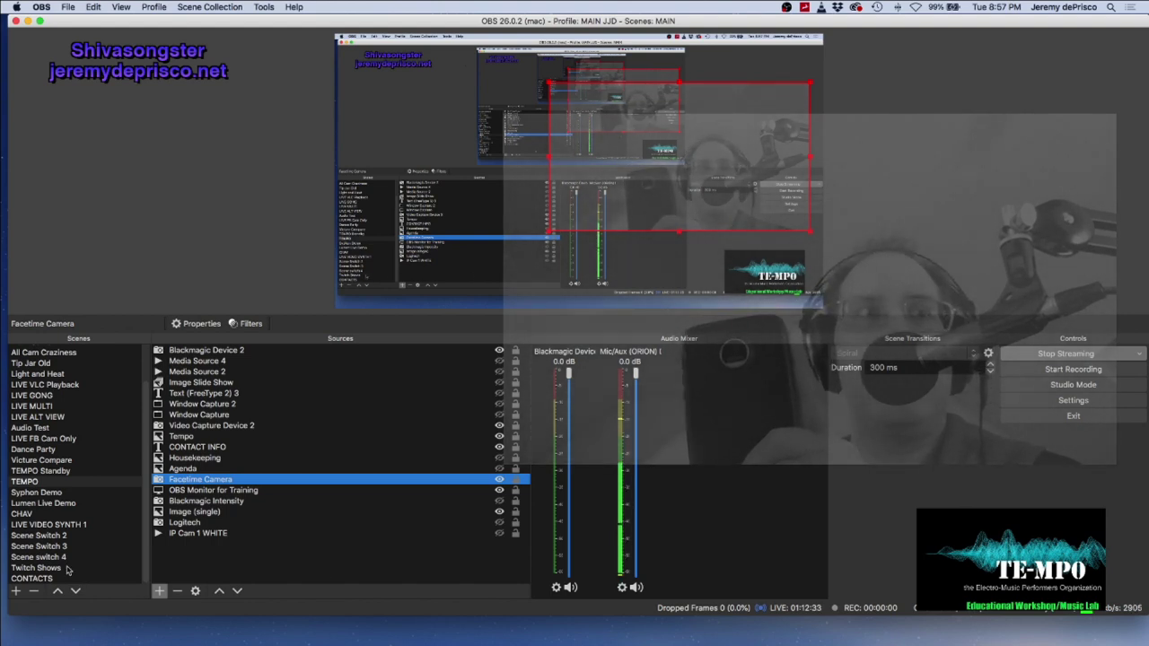
Show the live visual scenes, including the Syphon Demo feed of Magic, and return to the TEMPO scene.
key(super+f)
click(63, 529)
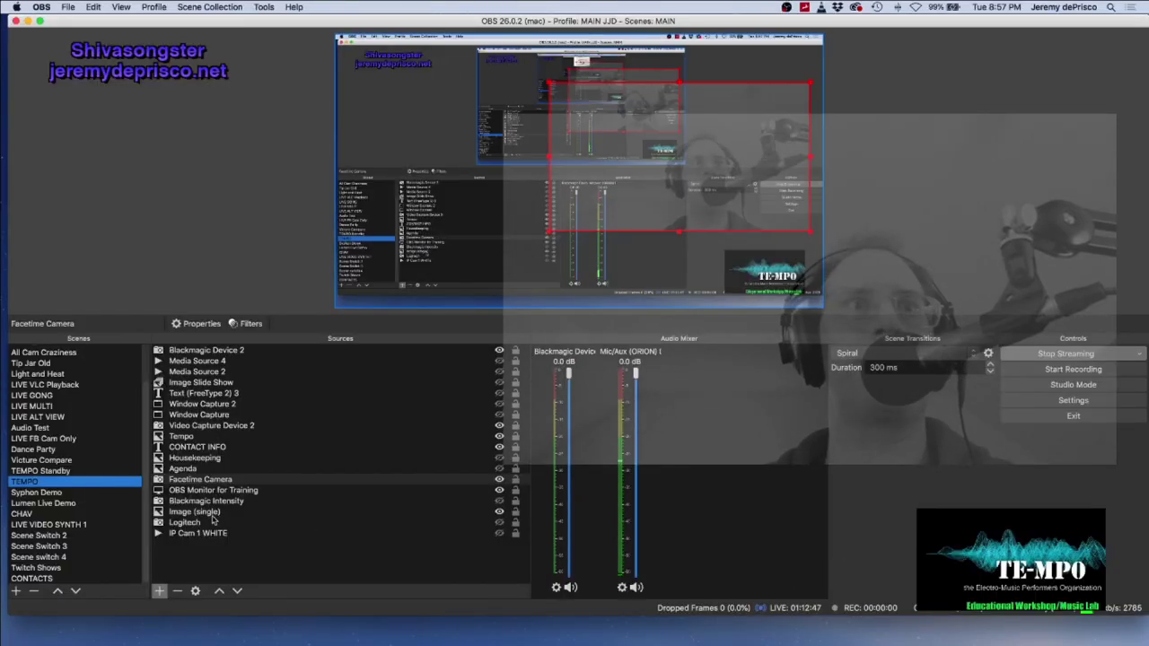
click(216, 481)
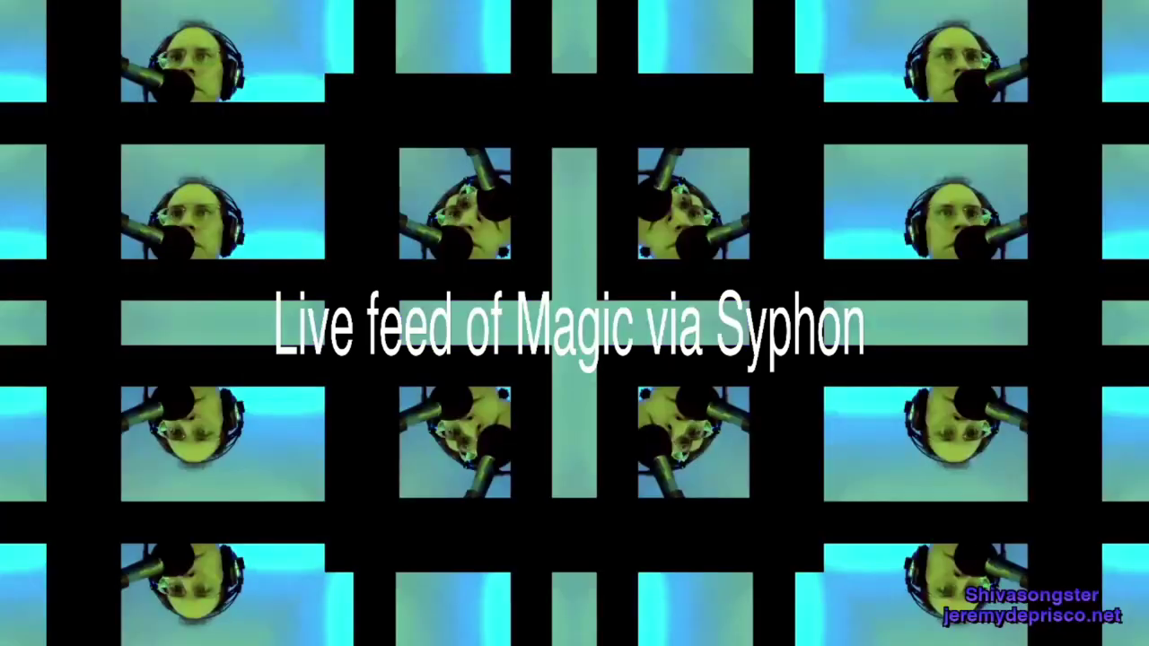
click(65, 485)
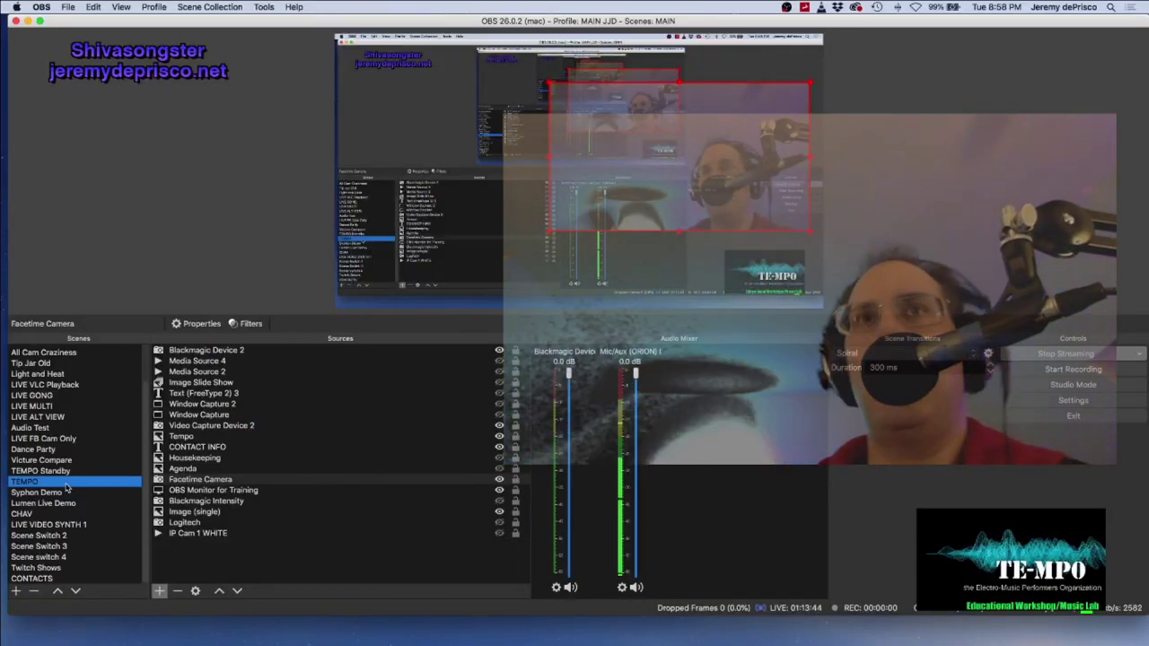
Turn on the Facetime Camera's Color Correction filter, keep Chroma Key off with its default settings restored, and close the filters.
scroll(66, 487, up, 3)
click(357, 480)
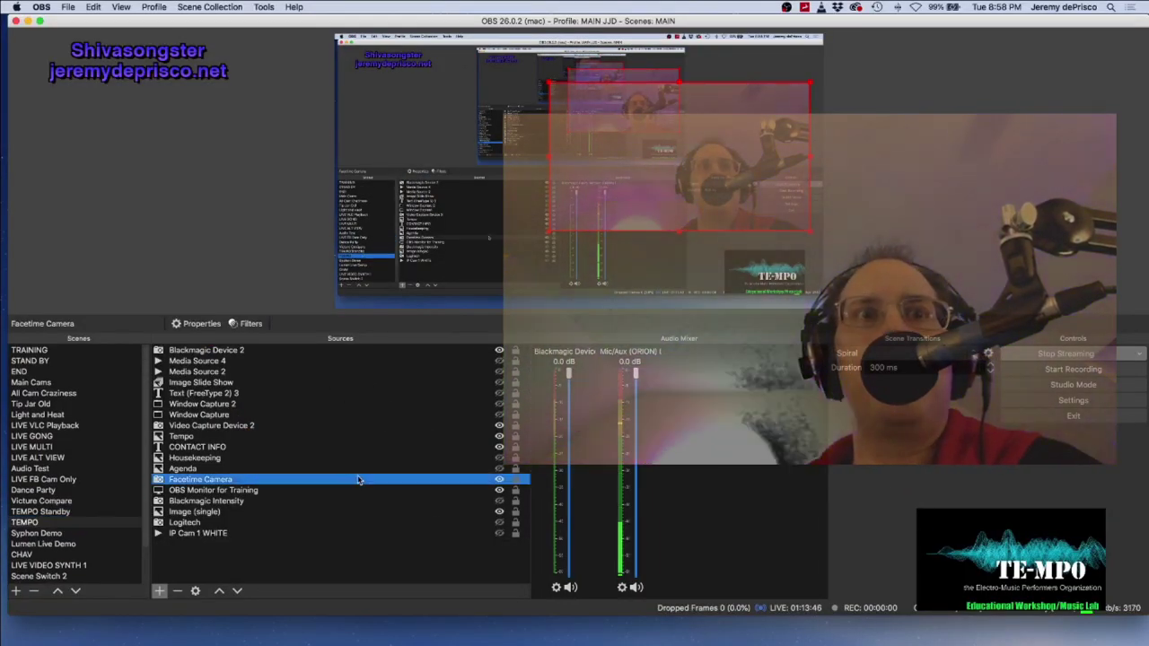
double_click(357, 480)
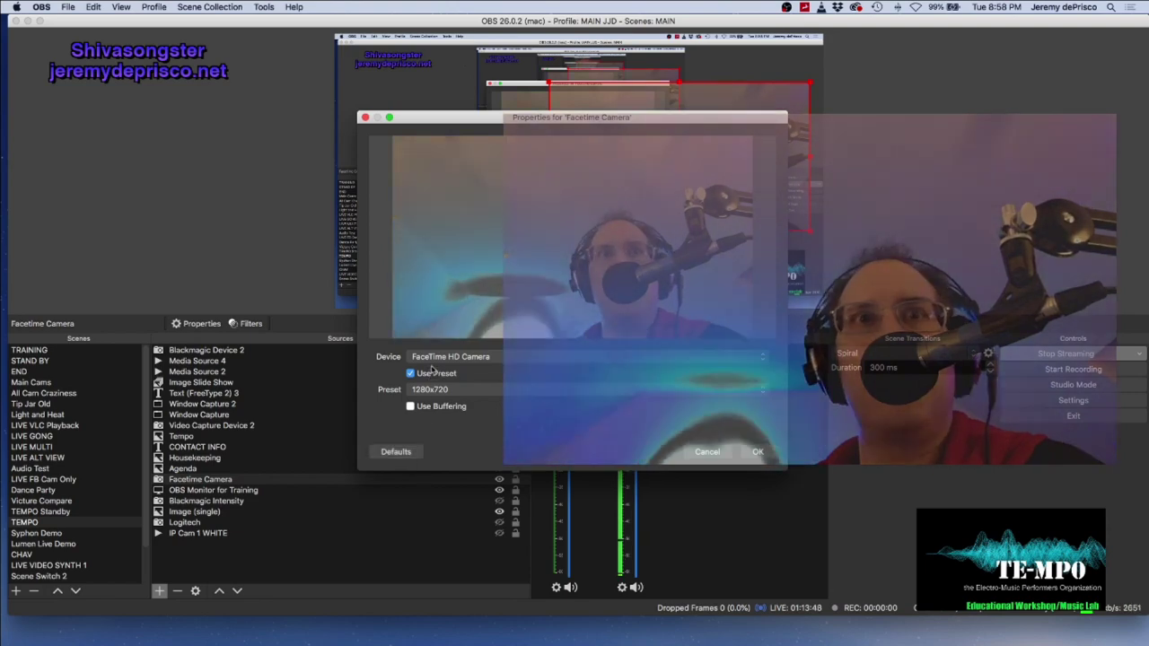
click(706, 451)
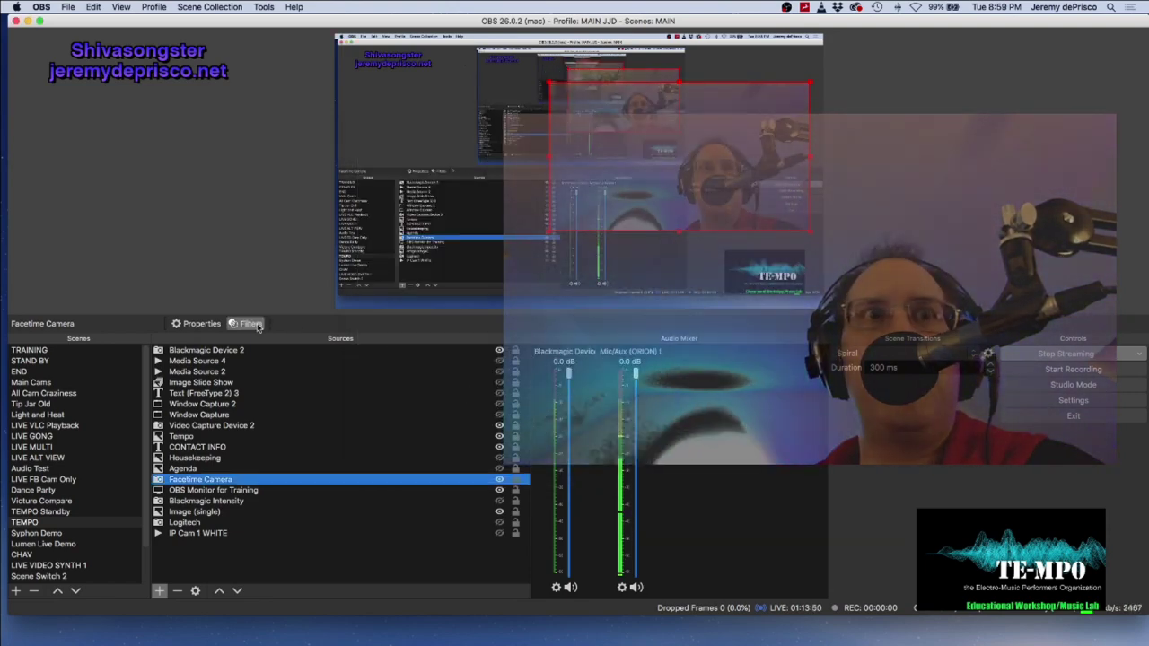
click(251, 323)
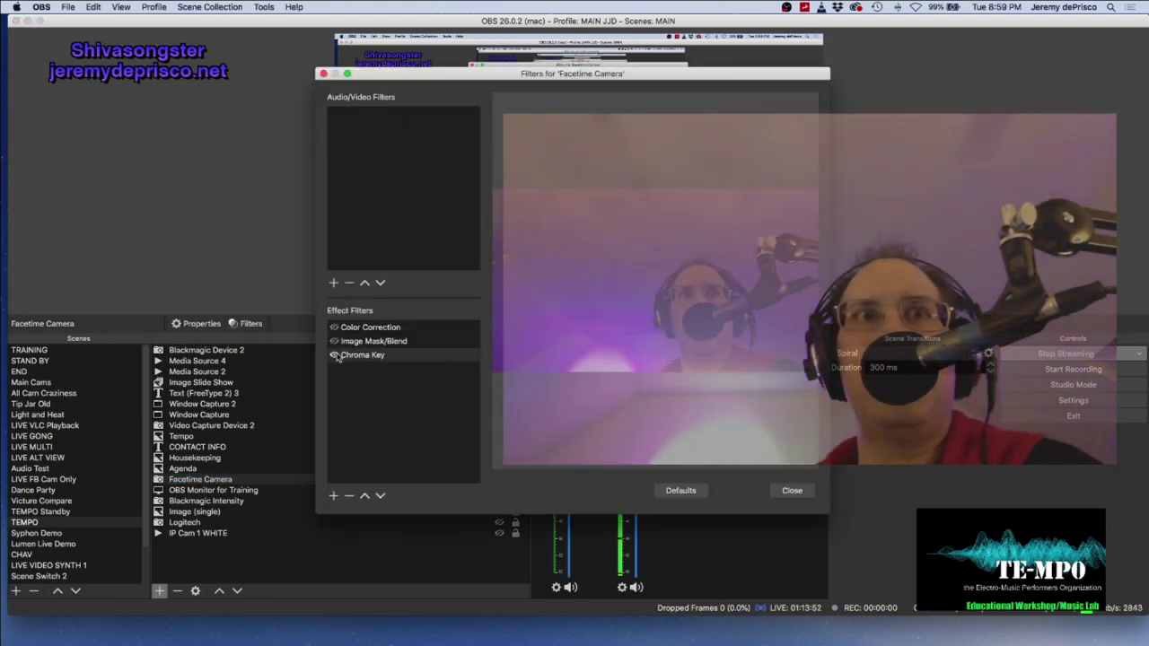
click(339, 356)
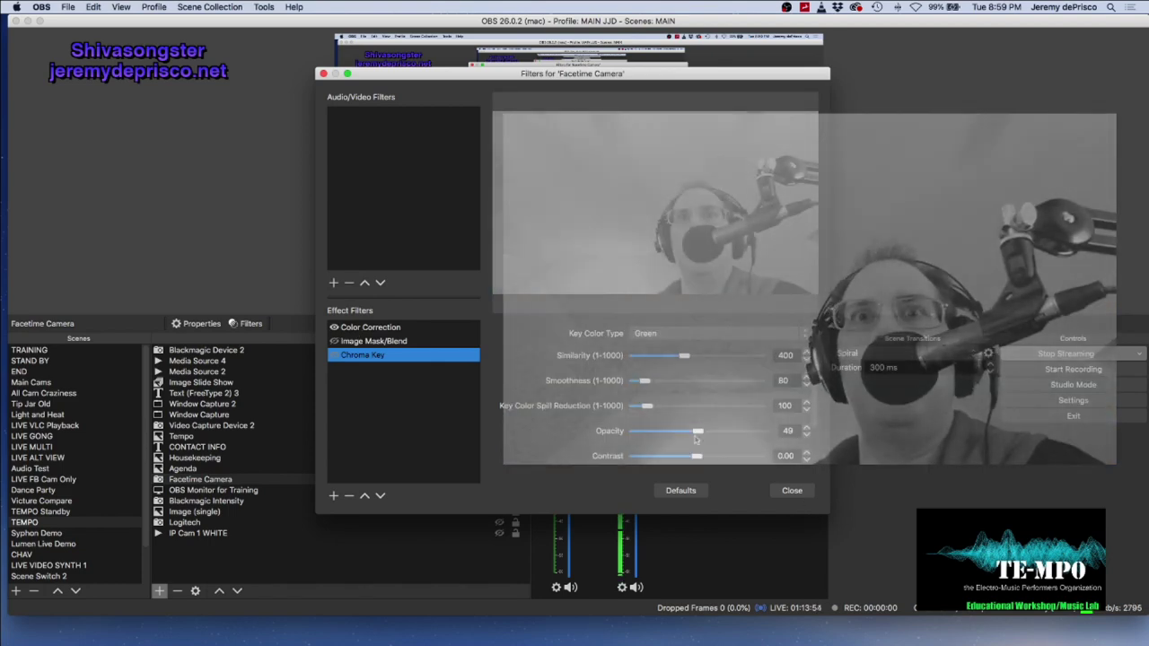
click(678, 489)
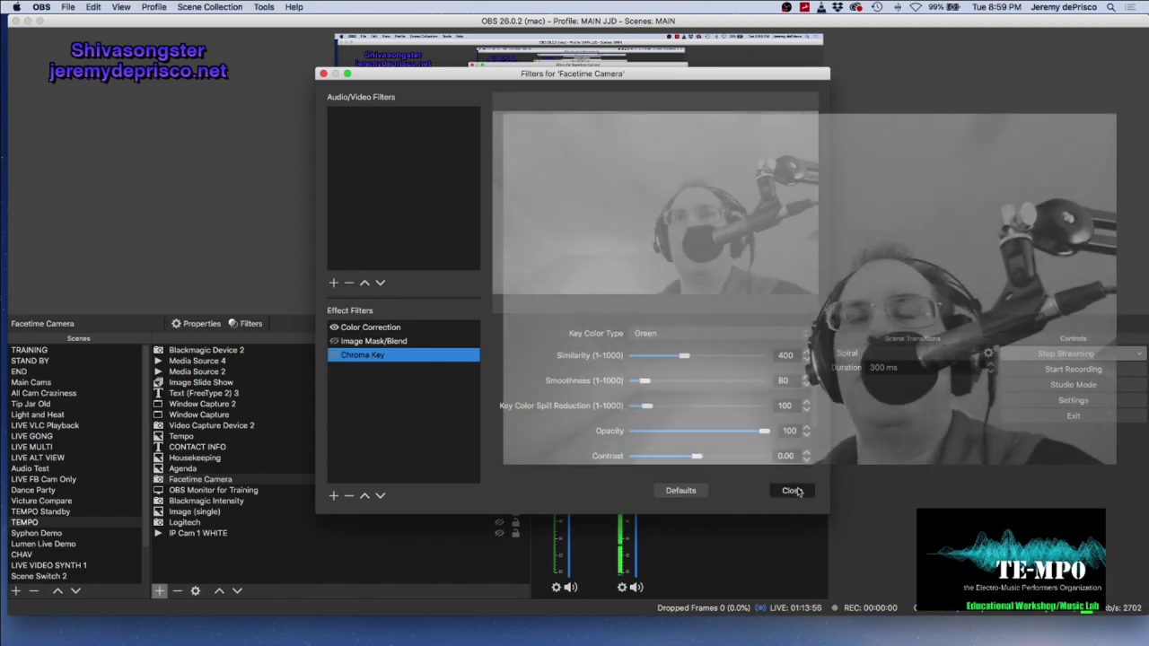
click(791, 490)
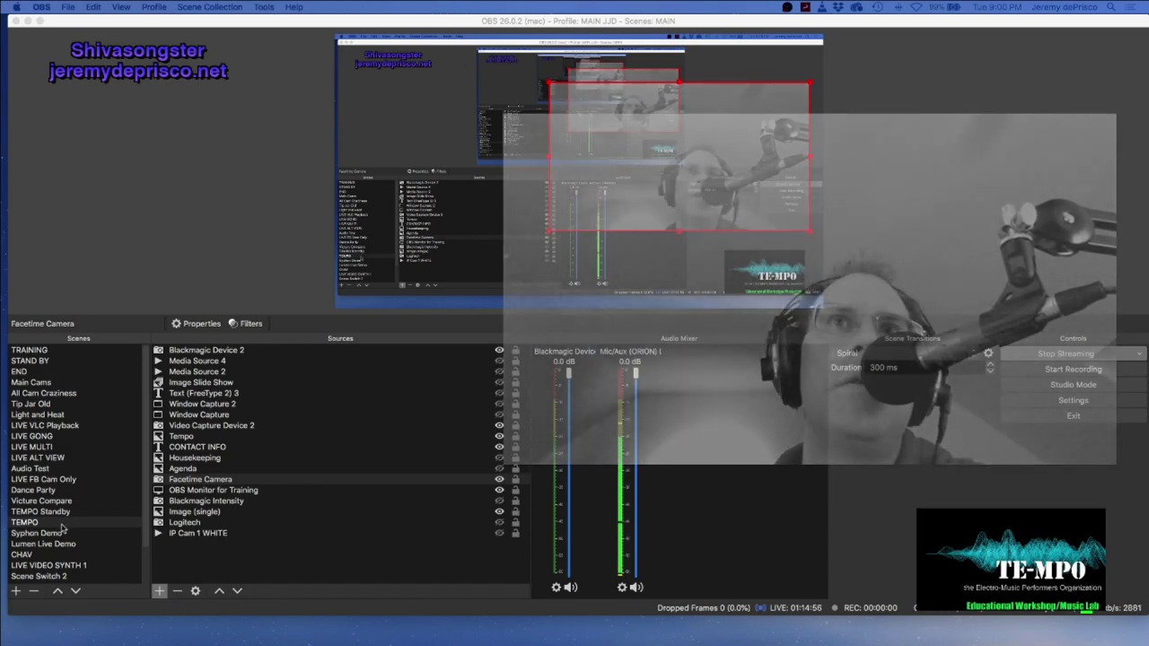
Switch the output from the TEMPO scene to the Twitch Shows scene.
click(135, 522)
scroll(108, 539, down, 2)
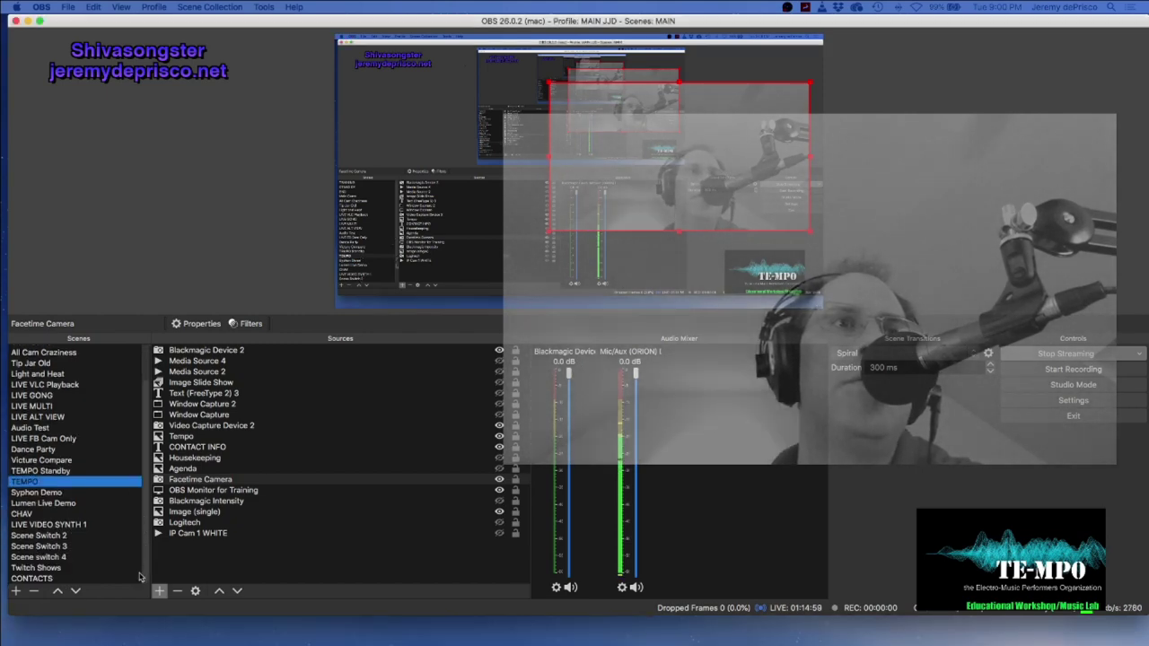
click(36, 568)
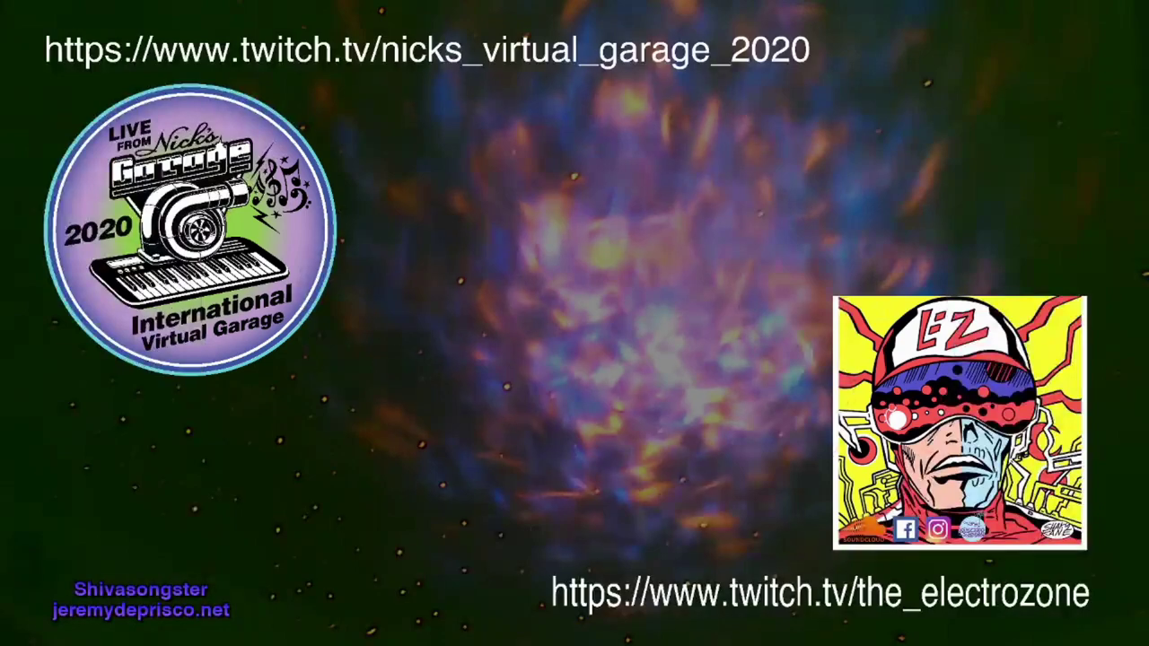